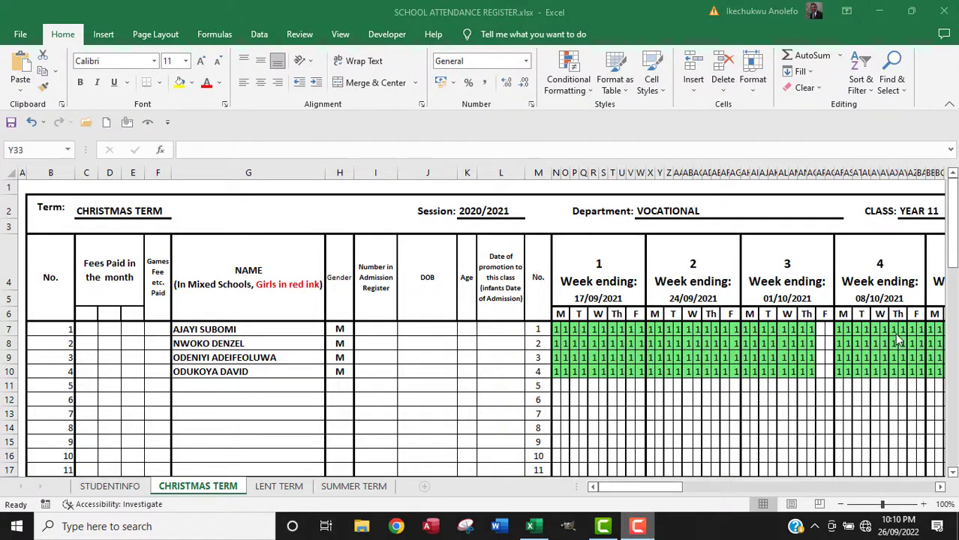
Examine the Christmas Term register's layout, from the totals section at the end to the fee, name, promotion date and number headings.
click(954, 251)
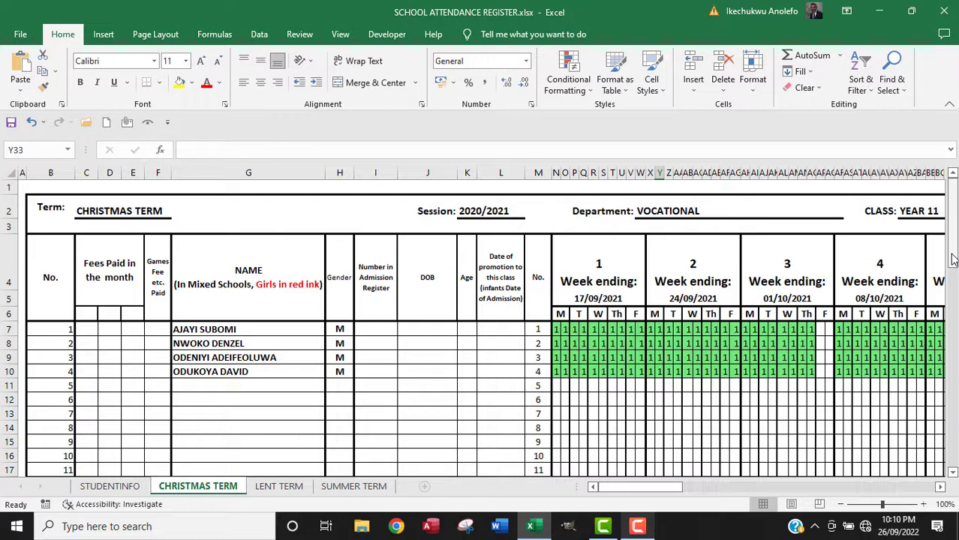
drag(953, 258, 953, 461)
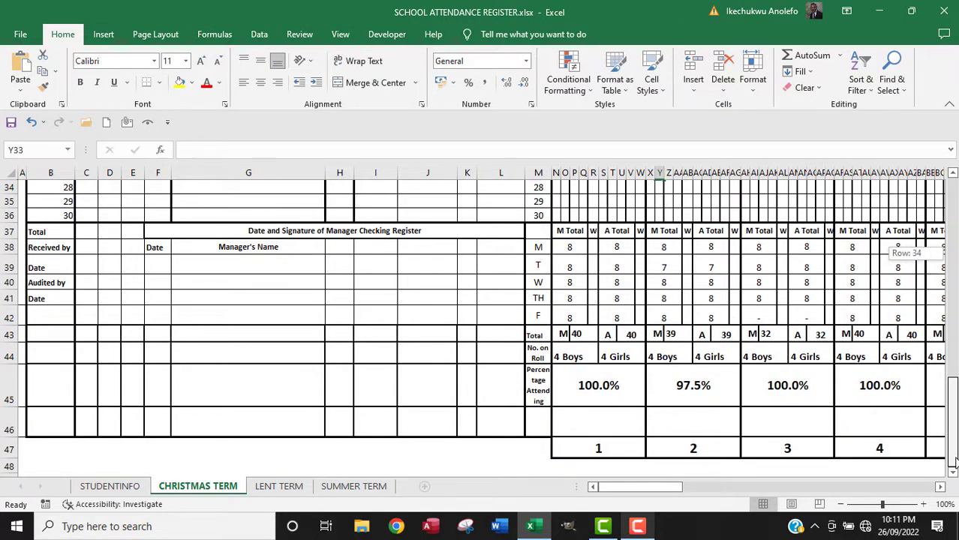
drag(956, 463, 957, 253)
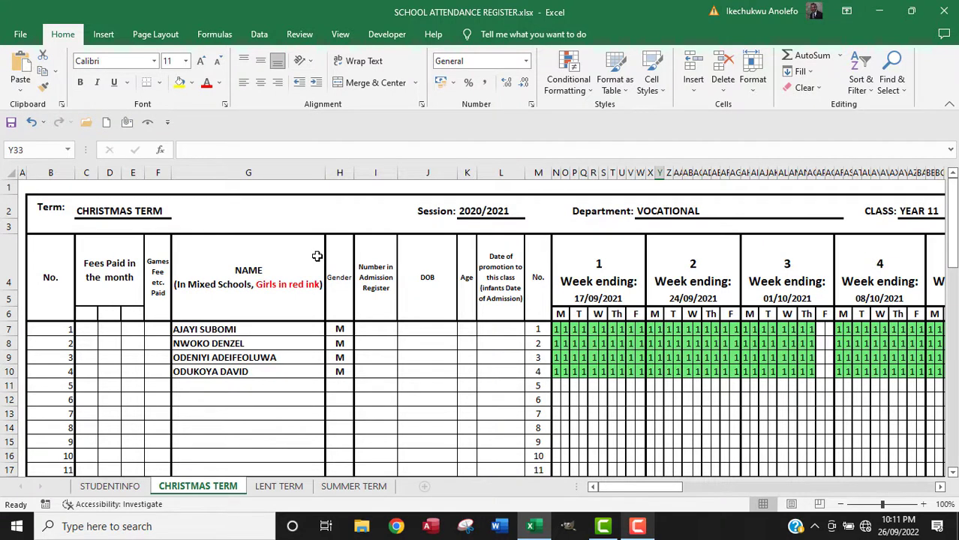
click(116, 285)
click(254, 291)
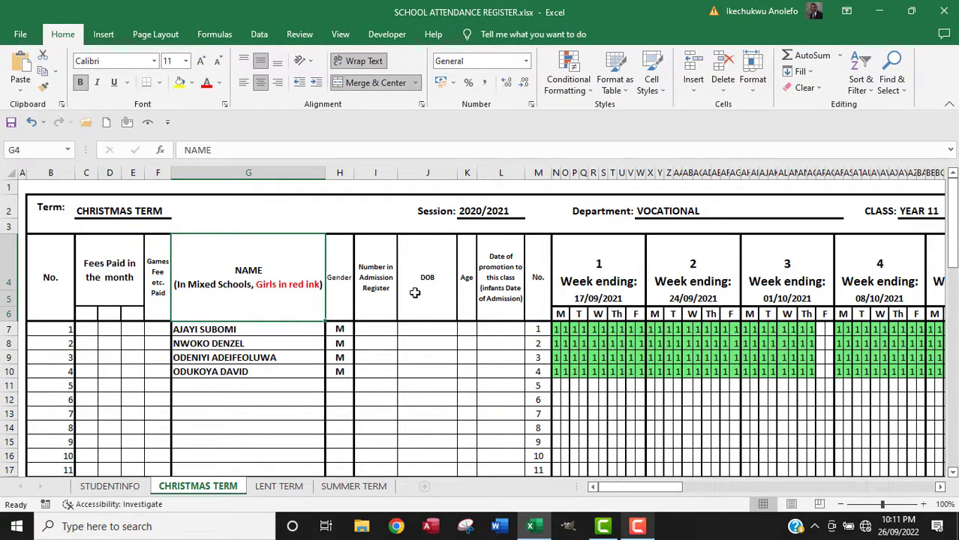
click(495, 278)
click(542, 280)
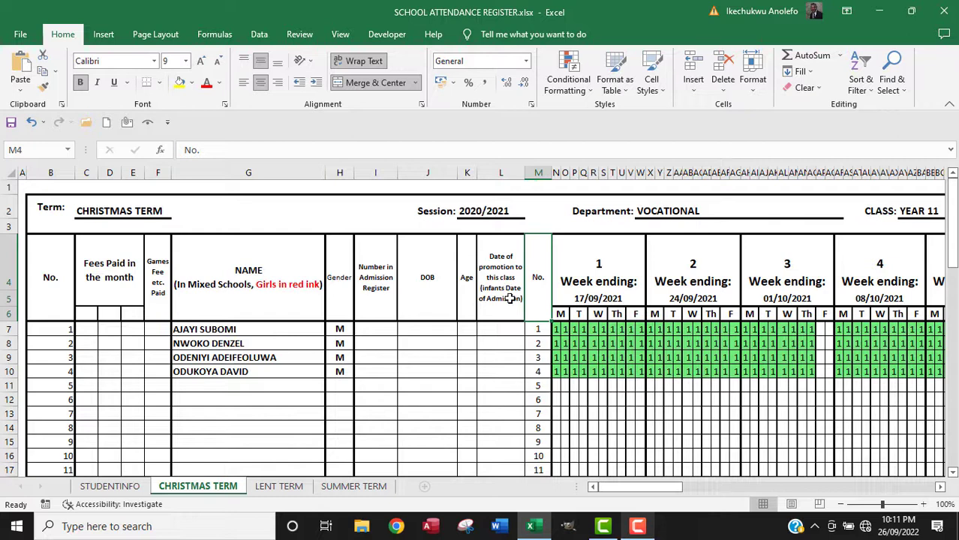
Examine the boys' and girls' daily attendance marks across the weekly columns of the Christmas Term sheet.
scroll(510, 298, down, 2)
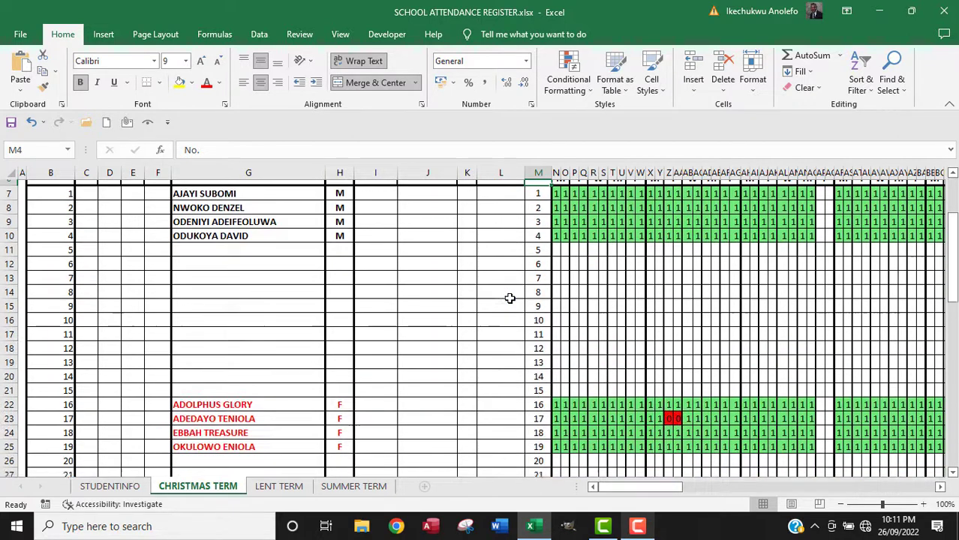
drag(627, 488, 651, 486)
drag(953, 272, 955, 261)
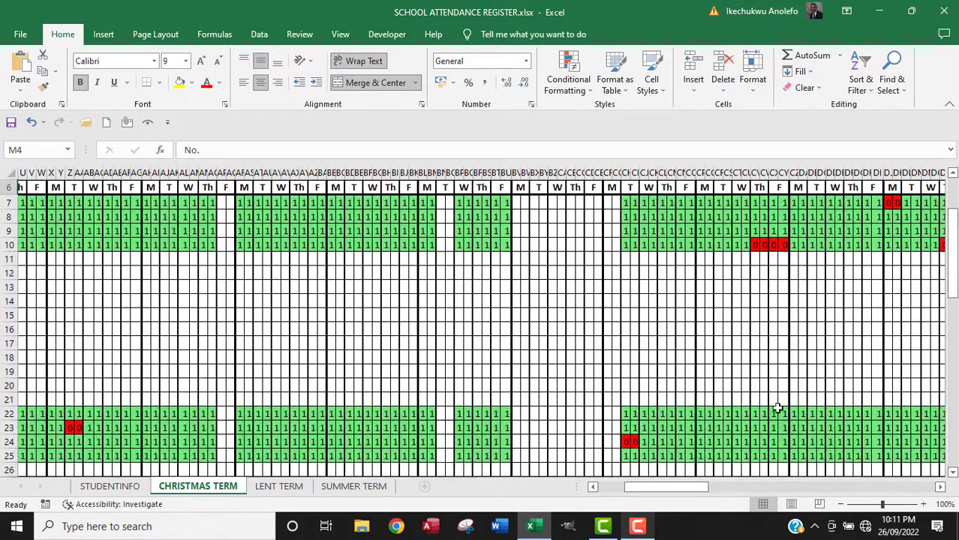
drag(672, 488, 638, 488)
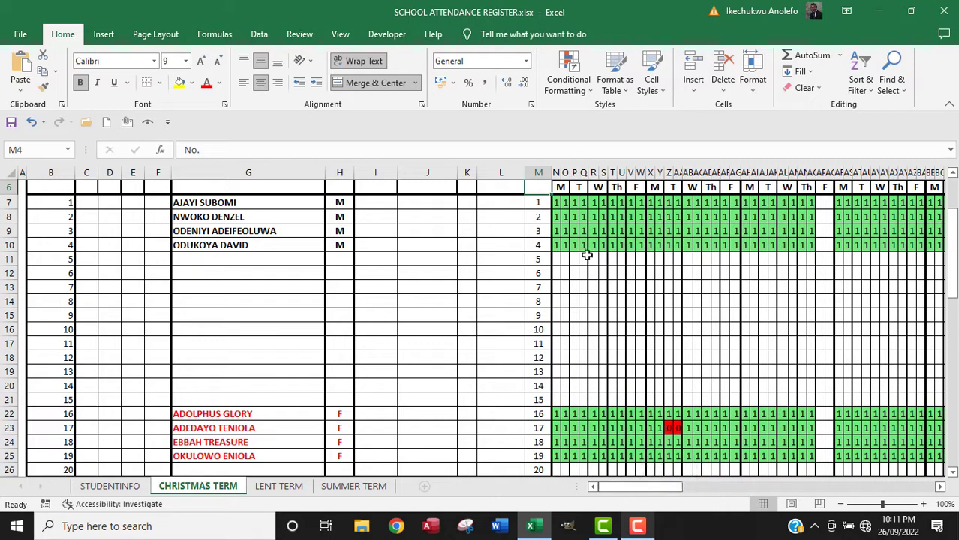
drag(559, 203, 913, 373)
drag(952, 300, 953, 269)
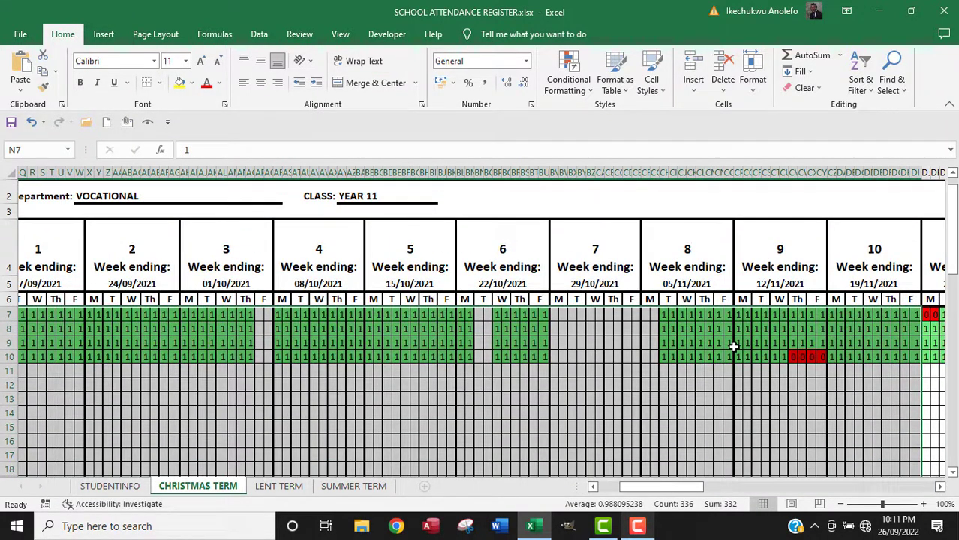
click(711, 354)
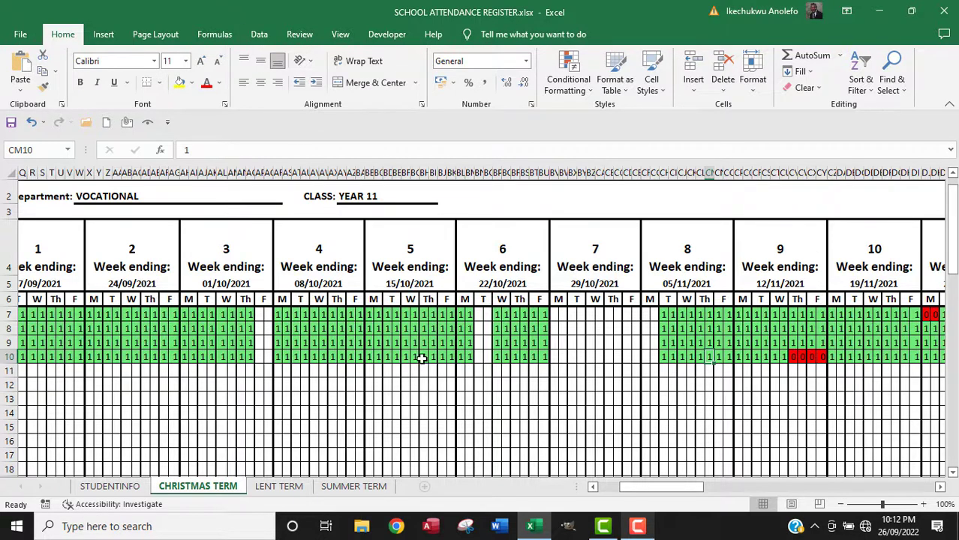
Review the data validation settings applied to the attendance cells in weeks 5 and 6.
drag(387, 334, 559, 419)
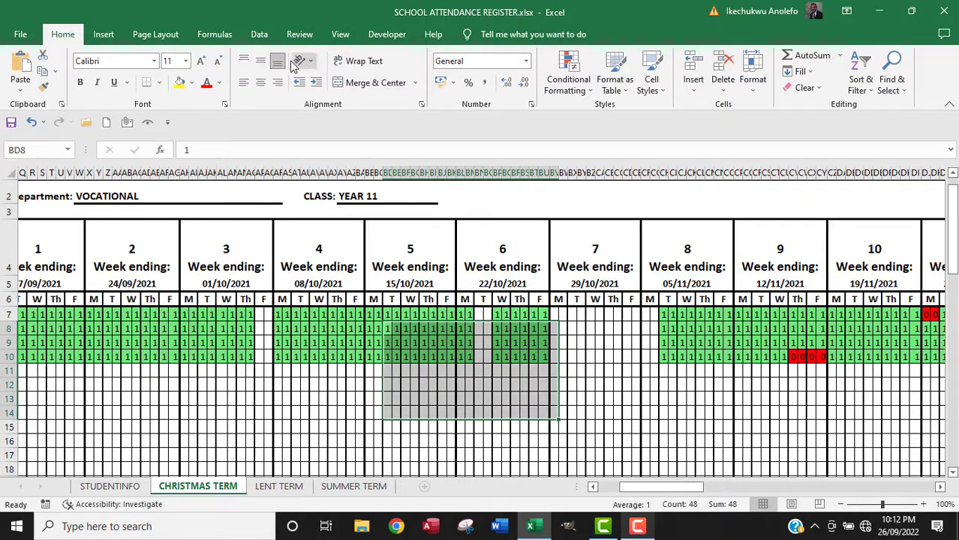
click(260, 38)
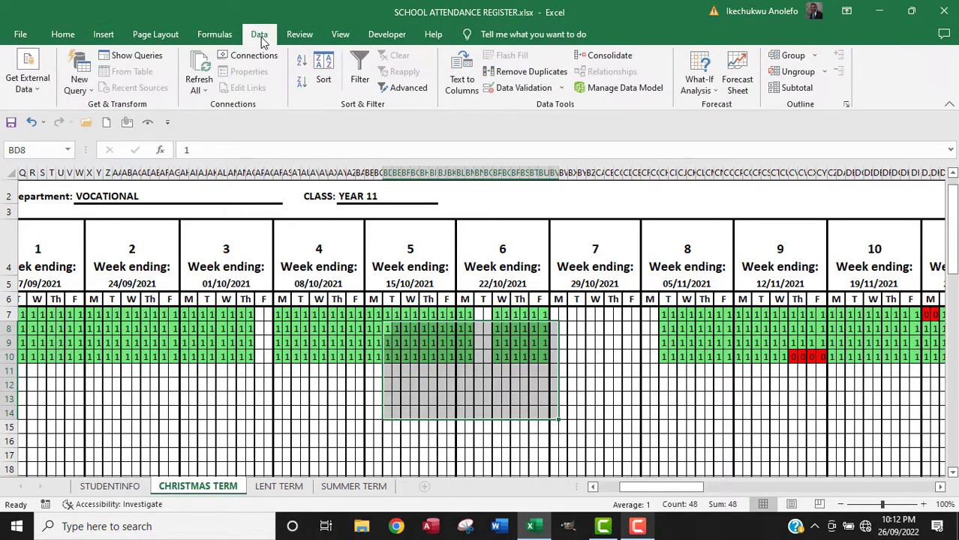
click(560, 89)
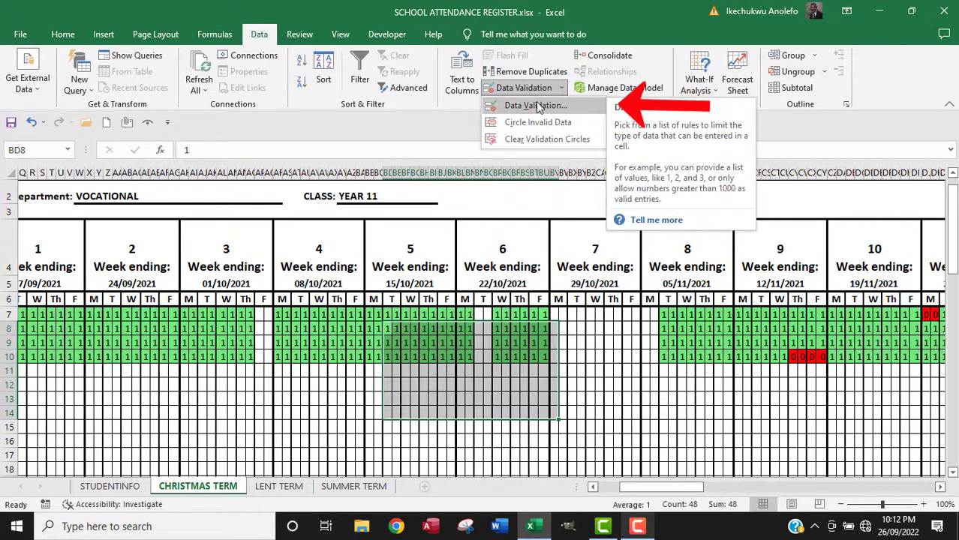
click(536, 106)
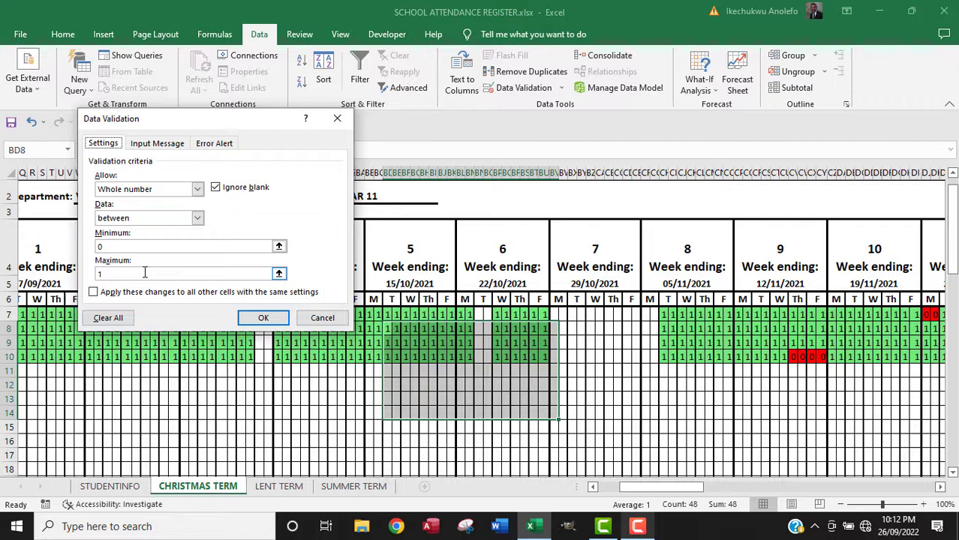
click(337, 119)
Try to enter 5 in the empty attendance cell AZ12 to test the validation rule.
click(347, 384)
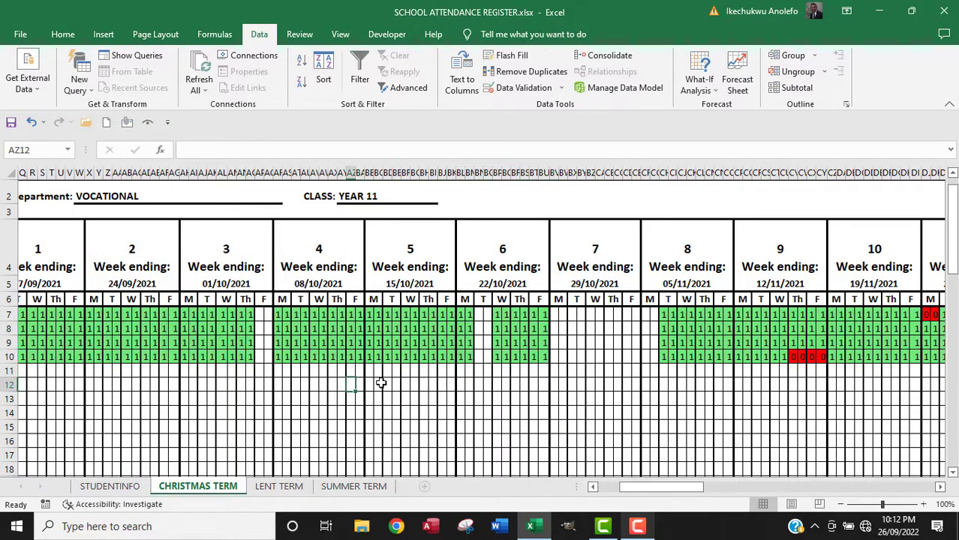
text(5)
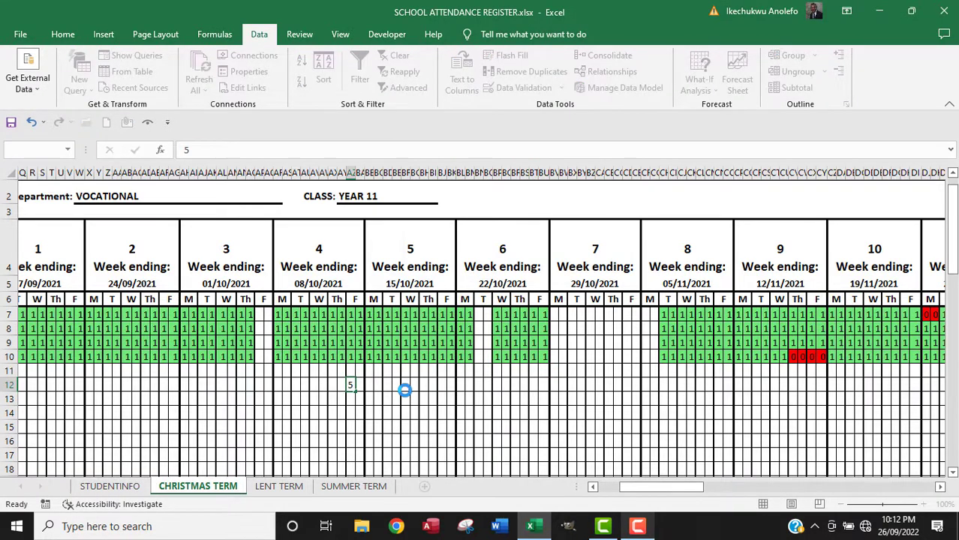
key(Return)
click(641, 245)
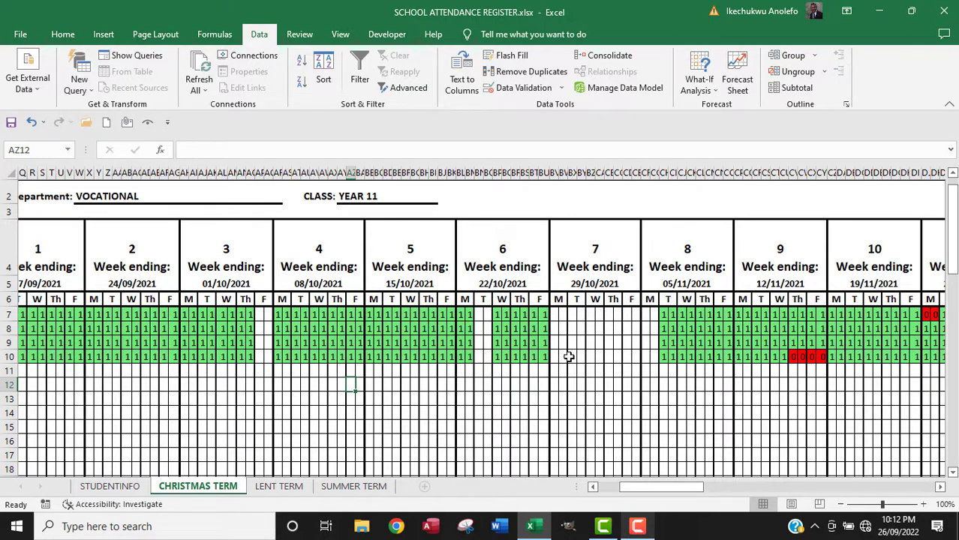
Review the conditional formatting rules that colour the attendance marks, using a marked cell in week 8.
click(497, 324)
drag(497, 324, 544, 360)
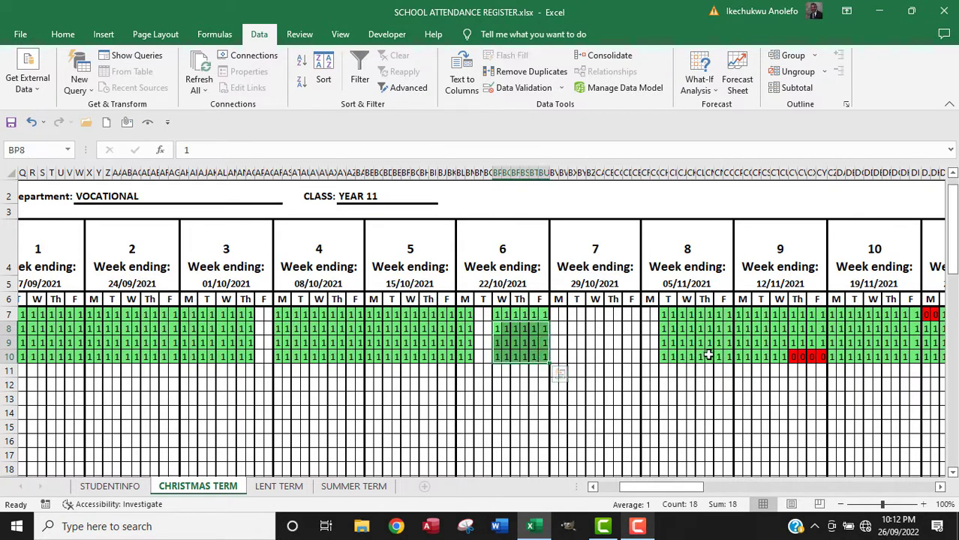
click(710, 357)
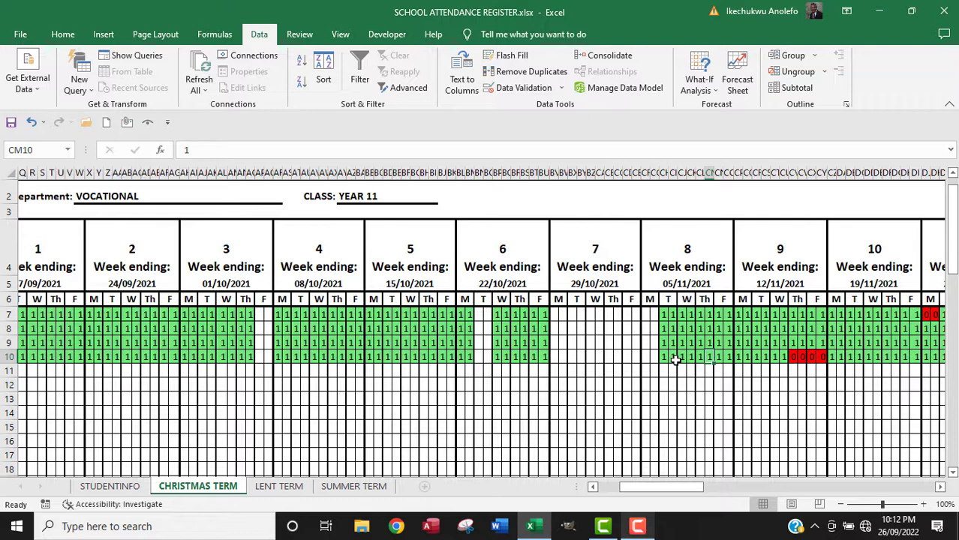
click(63, 35)
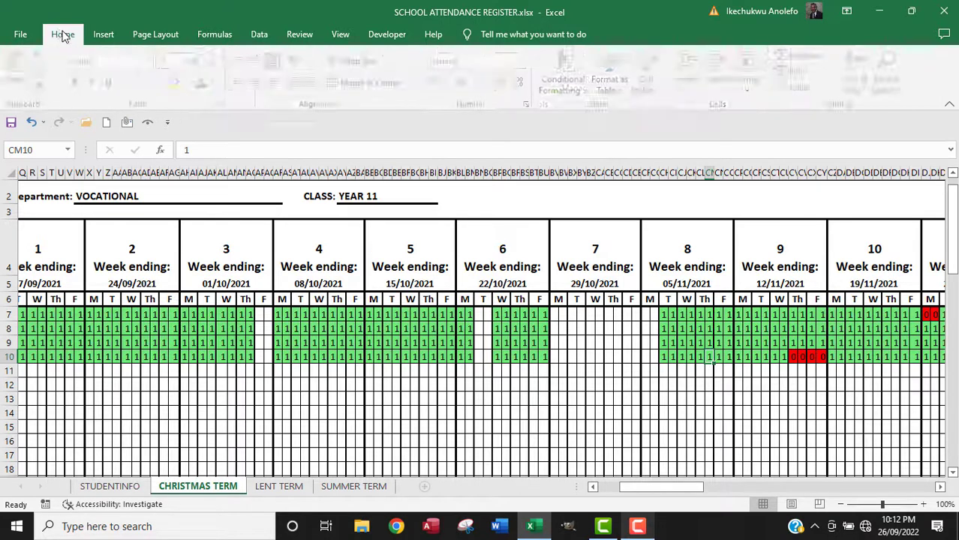
click(578, 92)
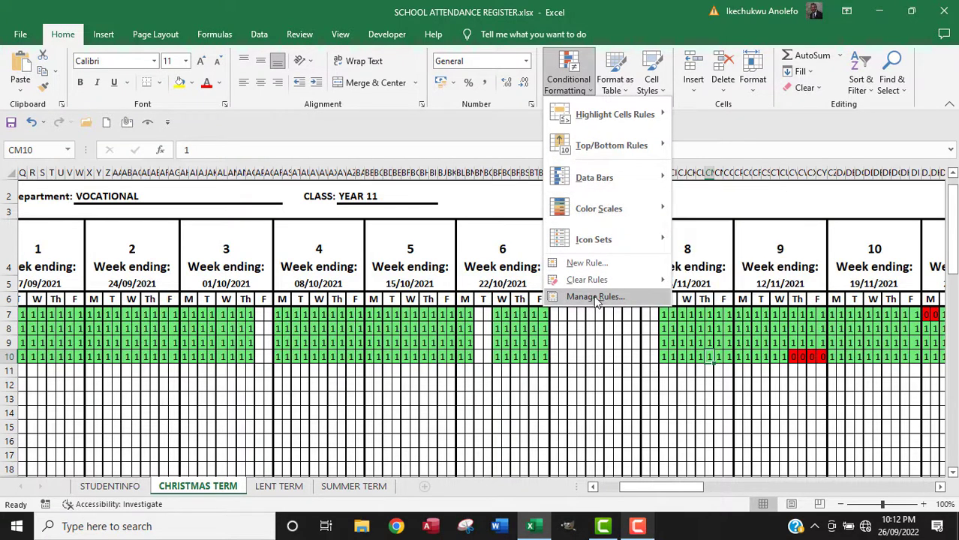
click(608, 300)
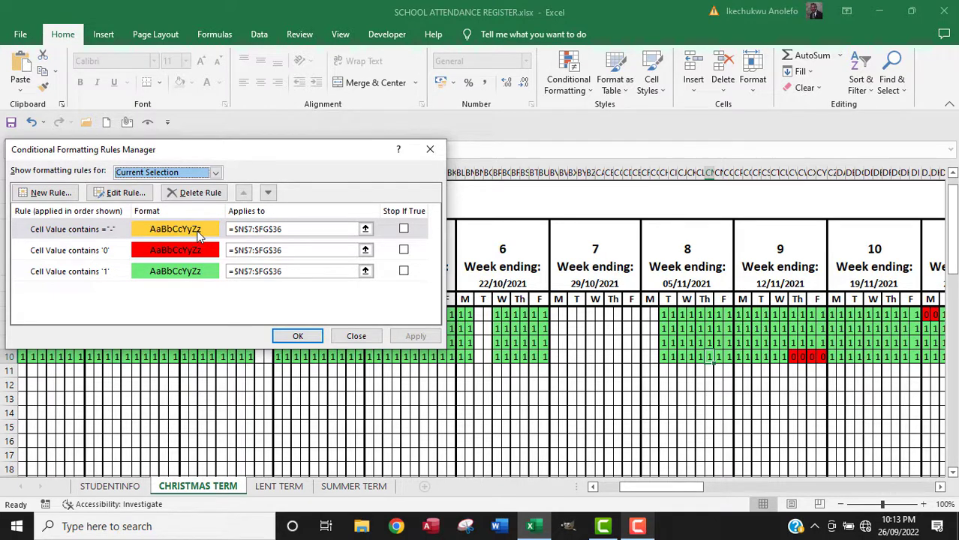
click(430, 150)
Try to enter a hyphen in cell BN7, the first pupil's blank Tuesday of week 6.
click(482, 318)
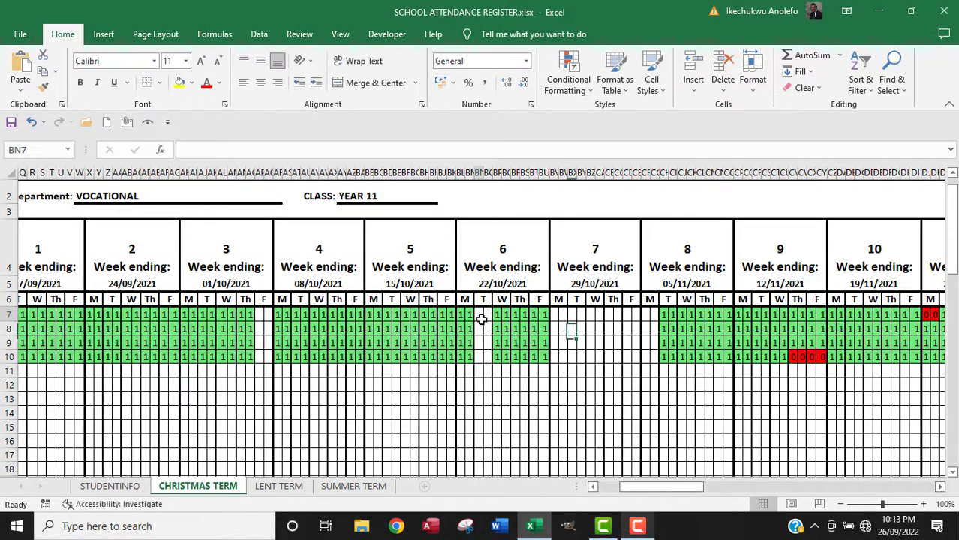
text(-)
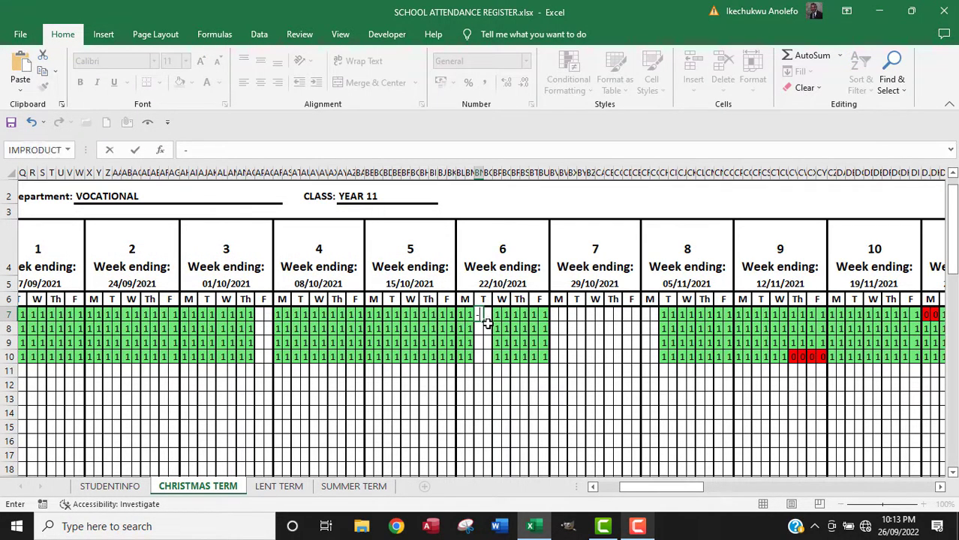
key(Return)
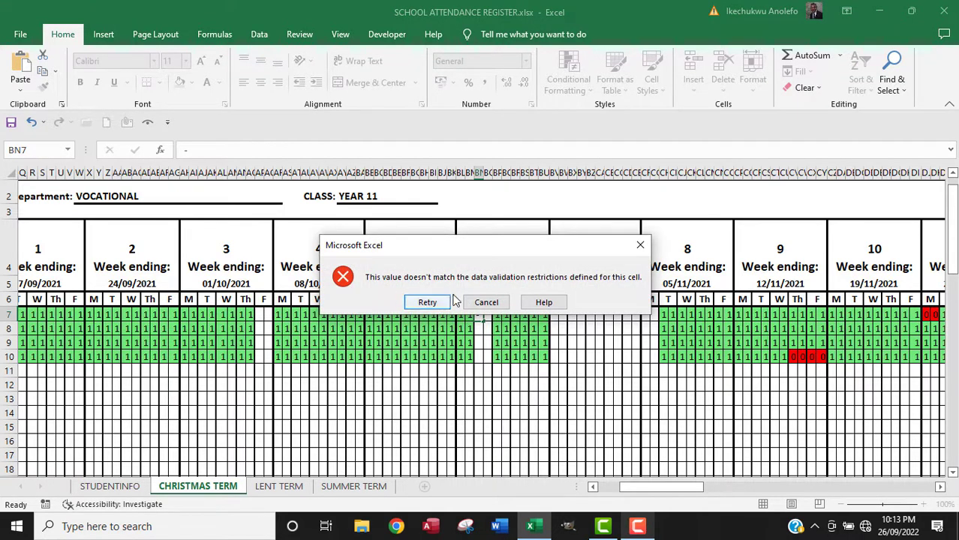
click(639, 246)
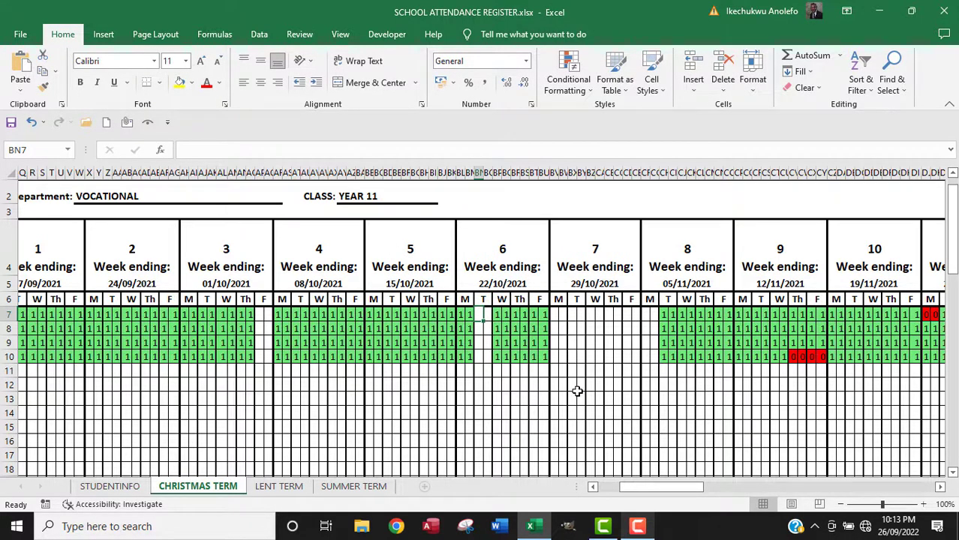
Inspect the formula of week 1's Monday morning total in N38 and trace the attendance range it sums.
drag(661, 489, 604, 490)
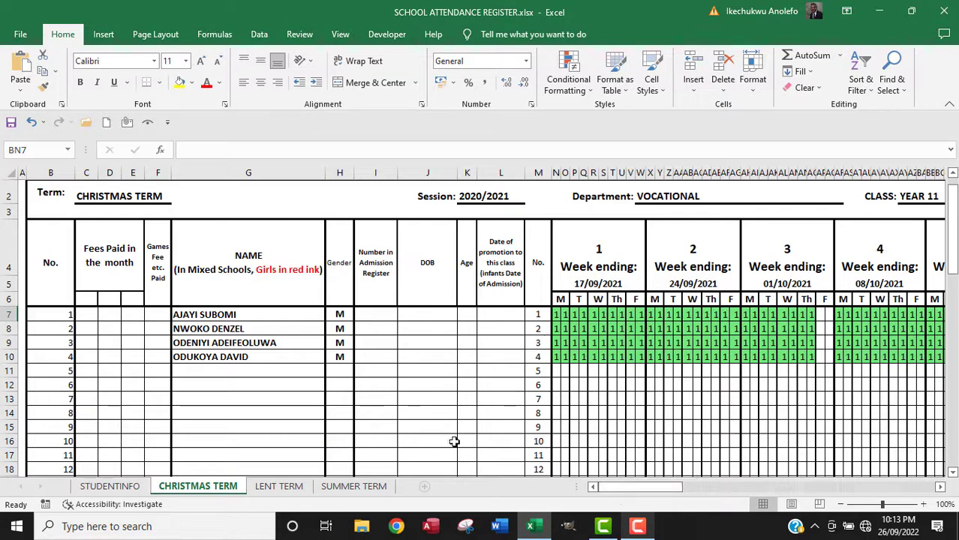
scroll(566, 381, down, 2)
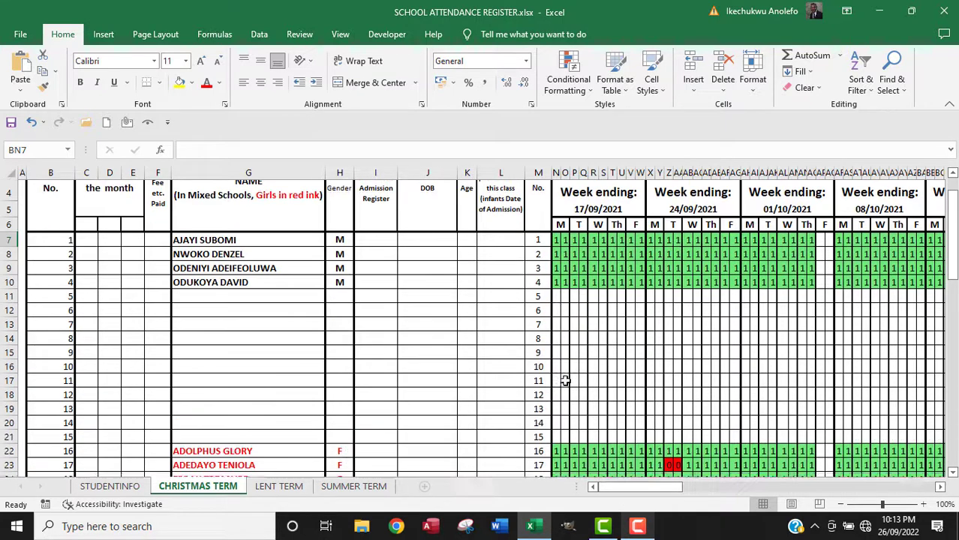
scroll(566, 381, down, 6)
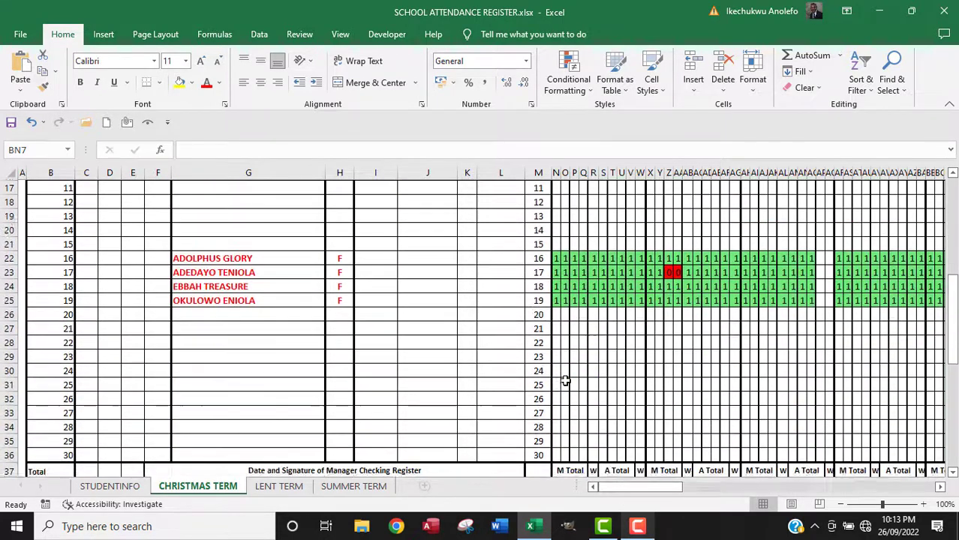
click(563, 365)
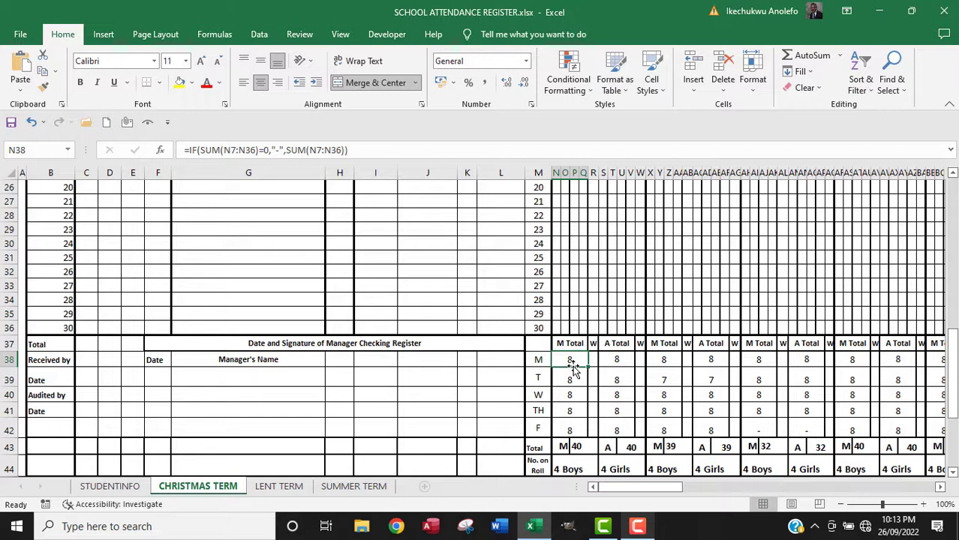
scroll(572, 365, up, 5)
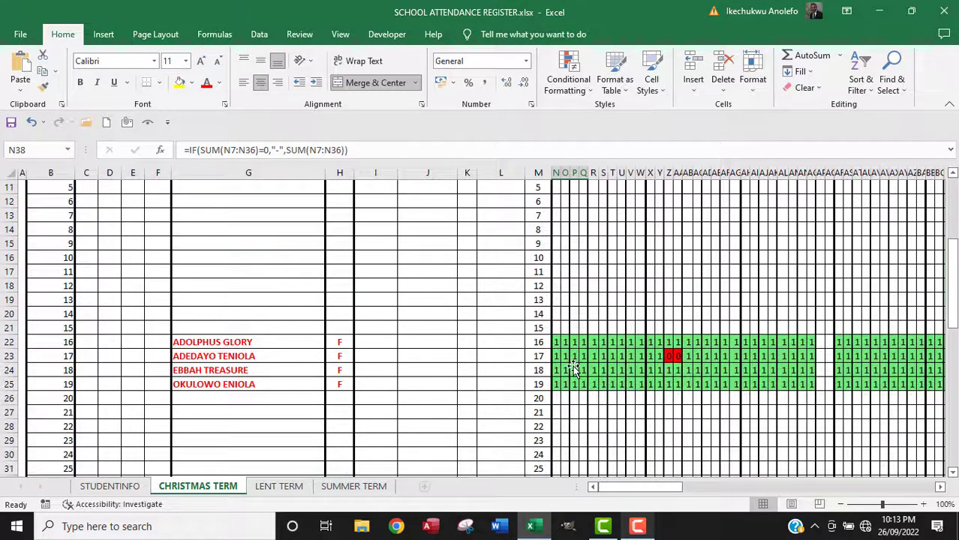
click(323, 150)
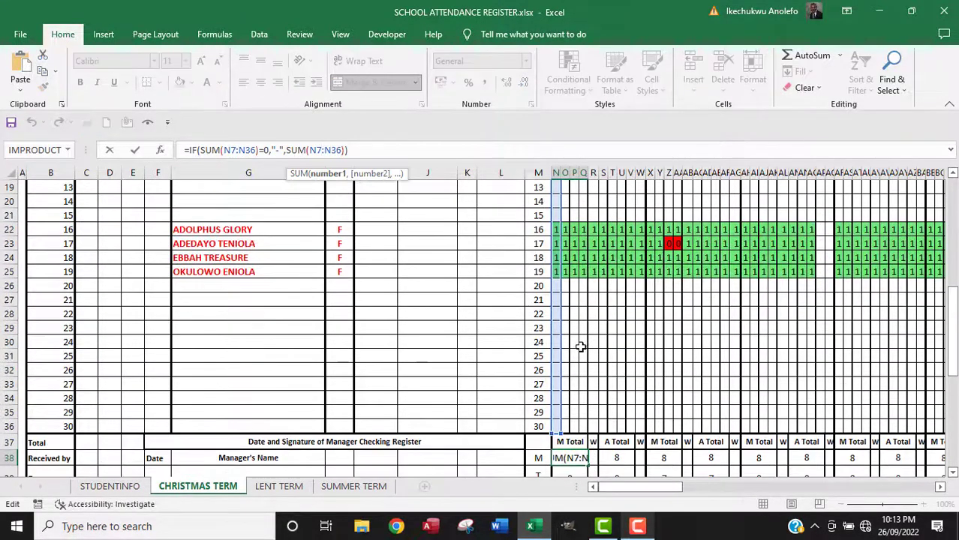
drag(953, 315, 950, 354)
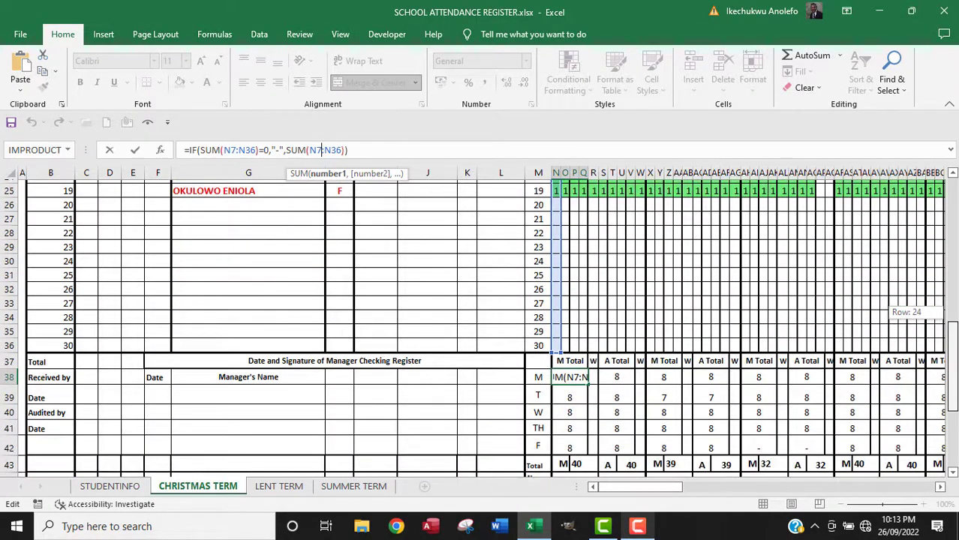
drag(950, 341, 930, 222)
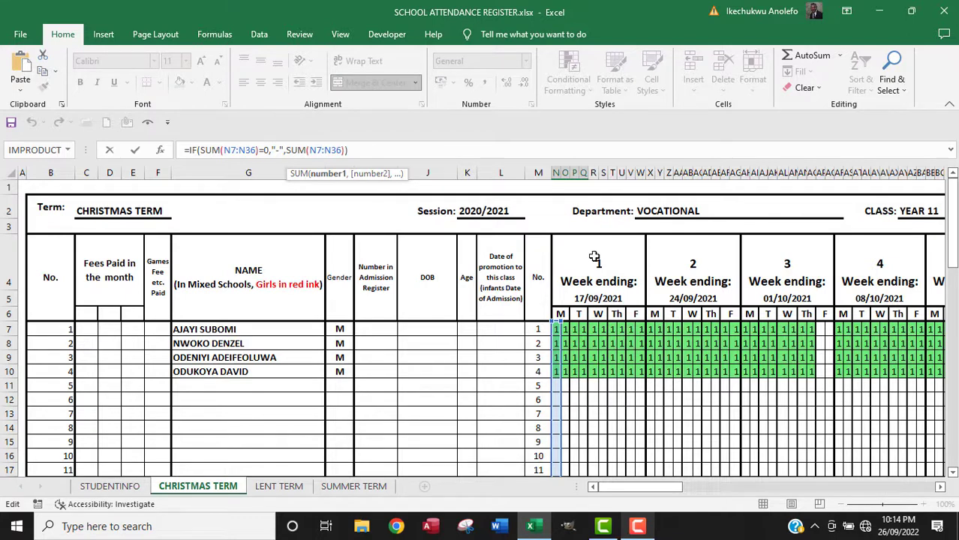
key(Escape)
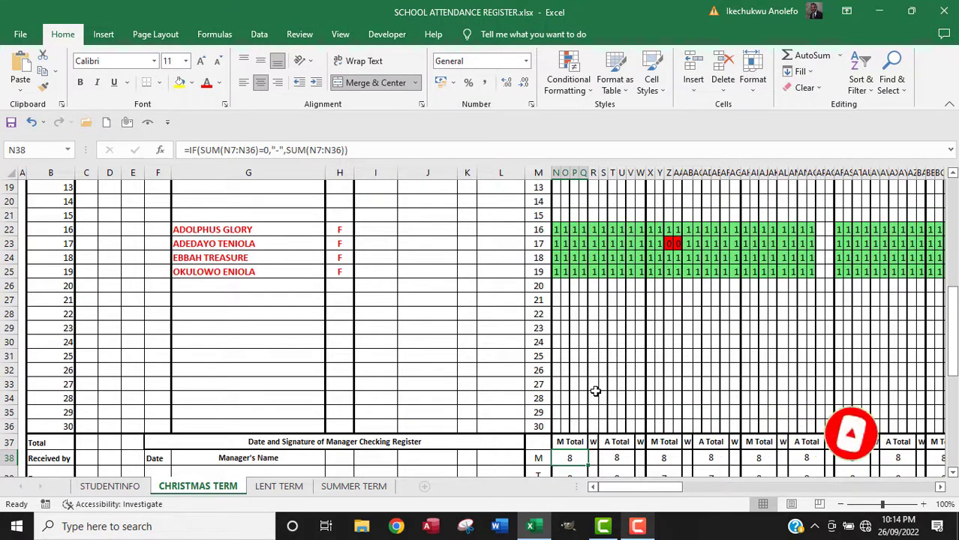
Inspect the formula of week 1's Monday afternoon total in S38 and trace the attendance range it sums.
scroll(595, 391, down, 2)
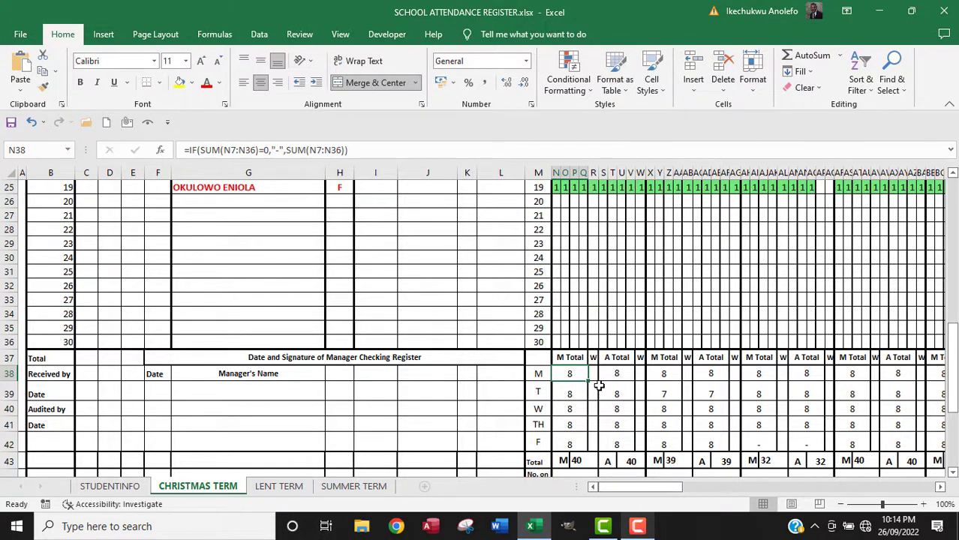
scroll(599, 385, up, 6)
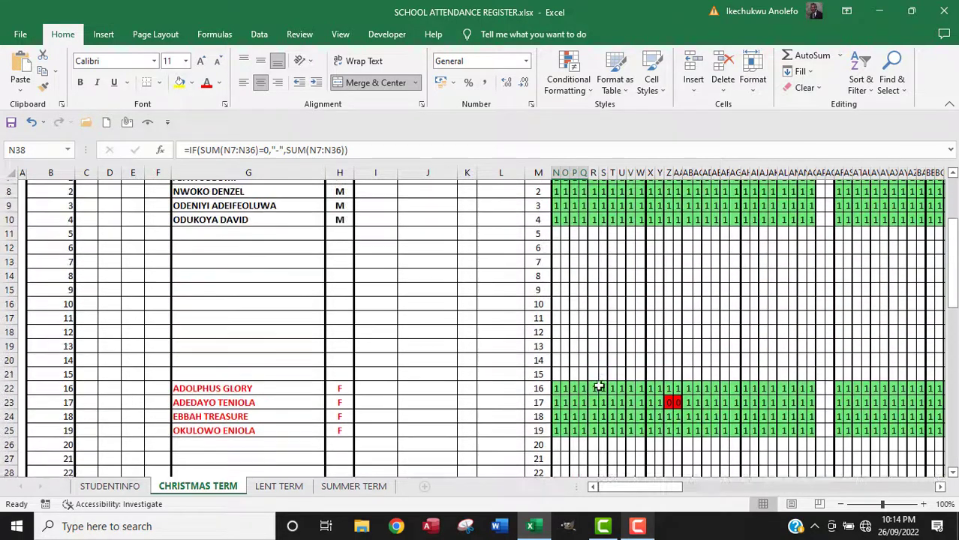
scroll(599, 385, down, 7)
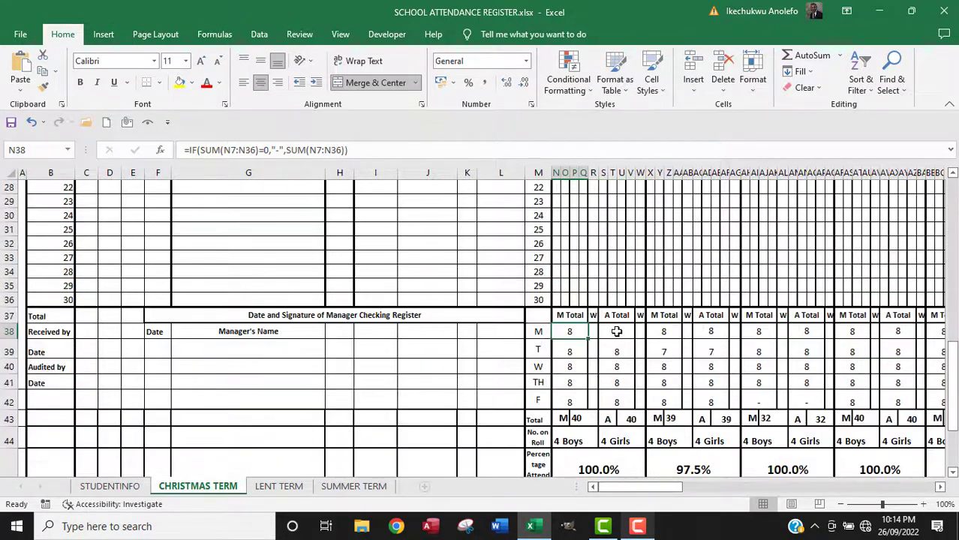
click(615, 332)
scroll(612, 399, up, 2)
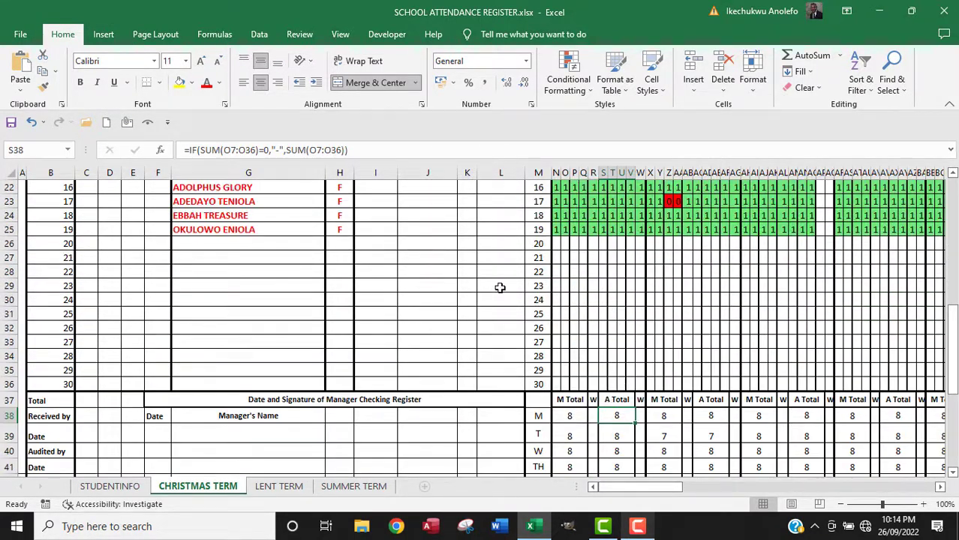
click(328, 150)
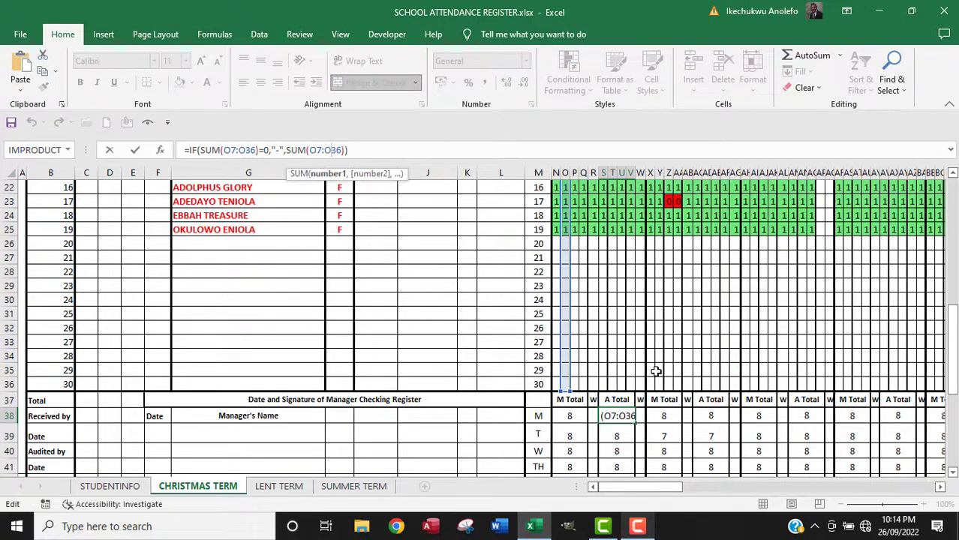
drag(947, 341, 939, 360)
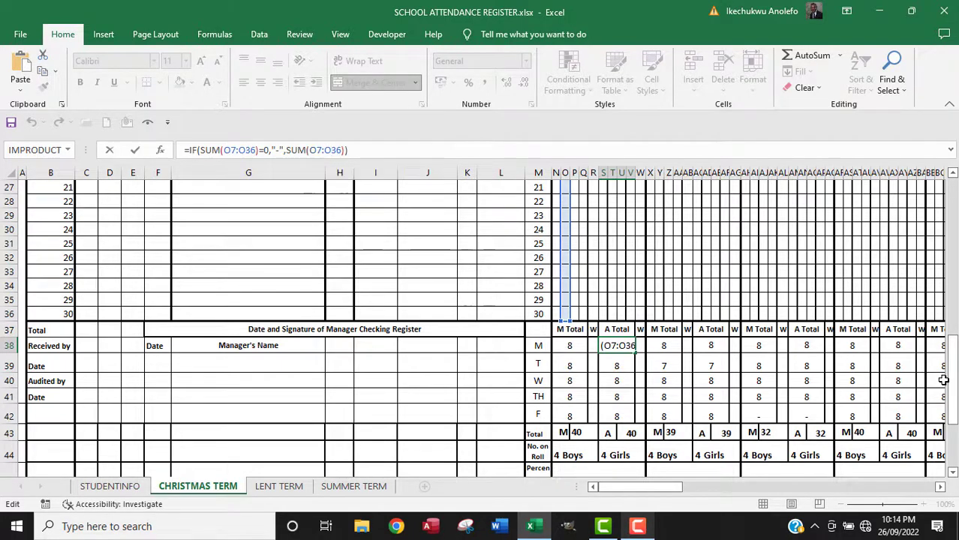
key(Escape)
Inspect the SUM formulas of week 1's morning total in P43 and afternoon total in U43, tracing their ranges.
scroll(733, 385, down, 1)
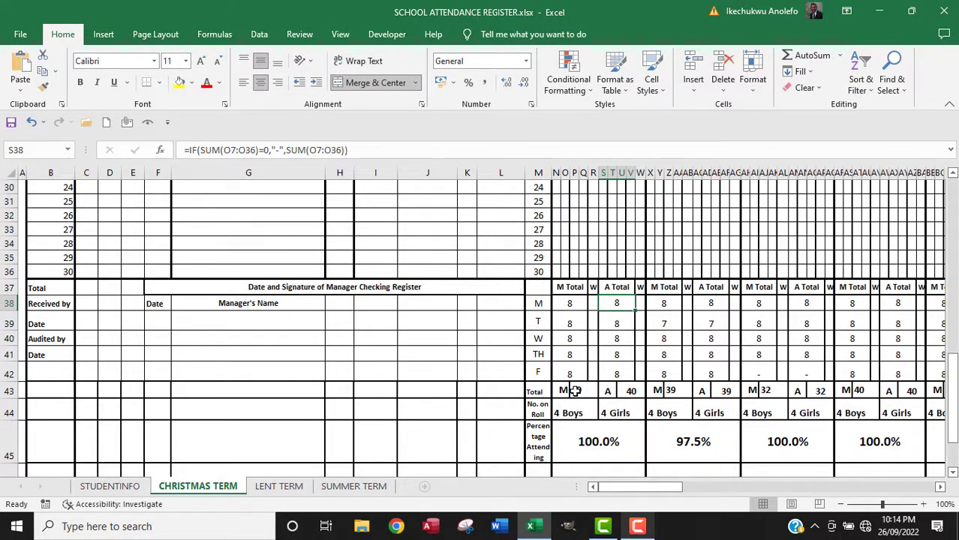
click(577, 391)
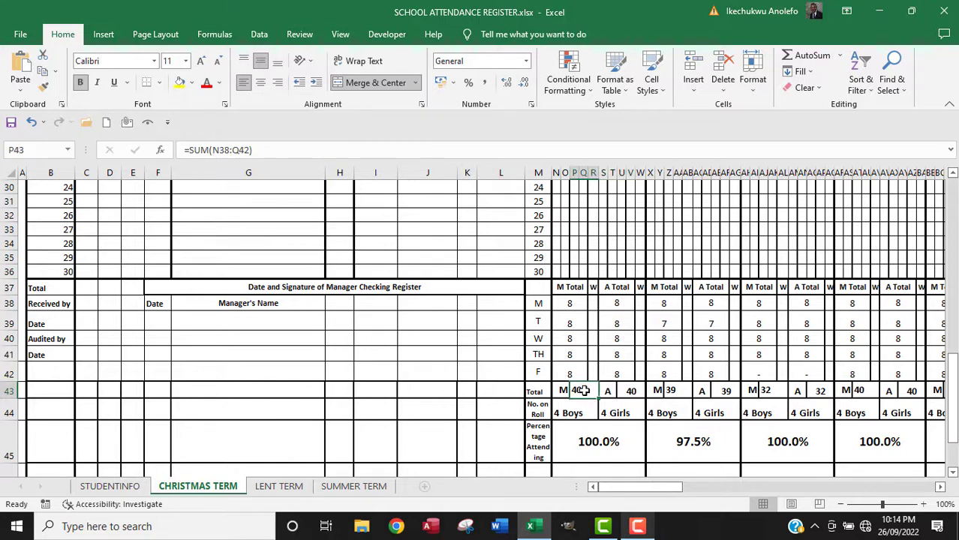
click(231, 150)
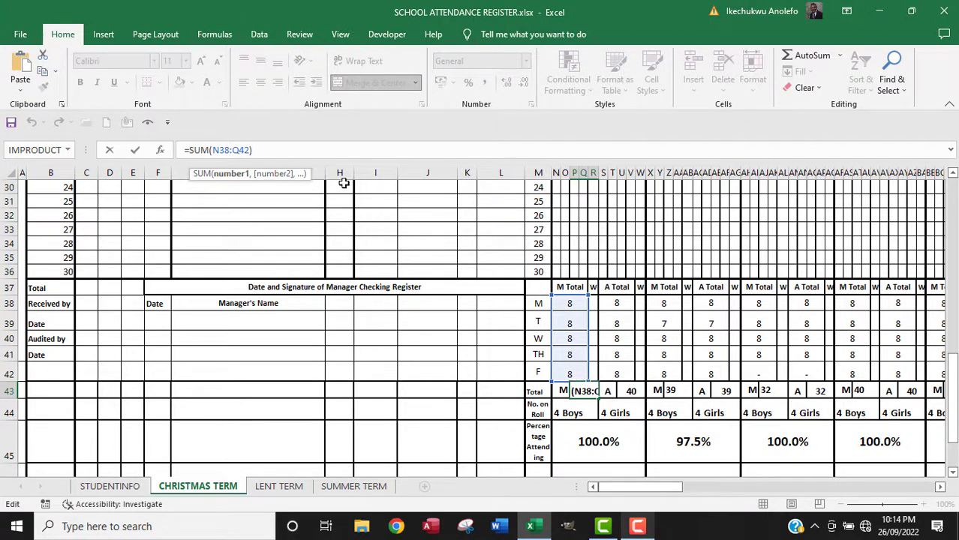
key(Escape)
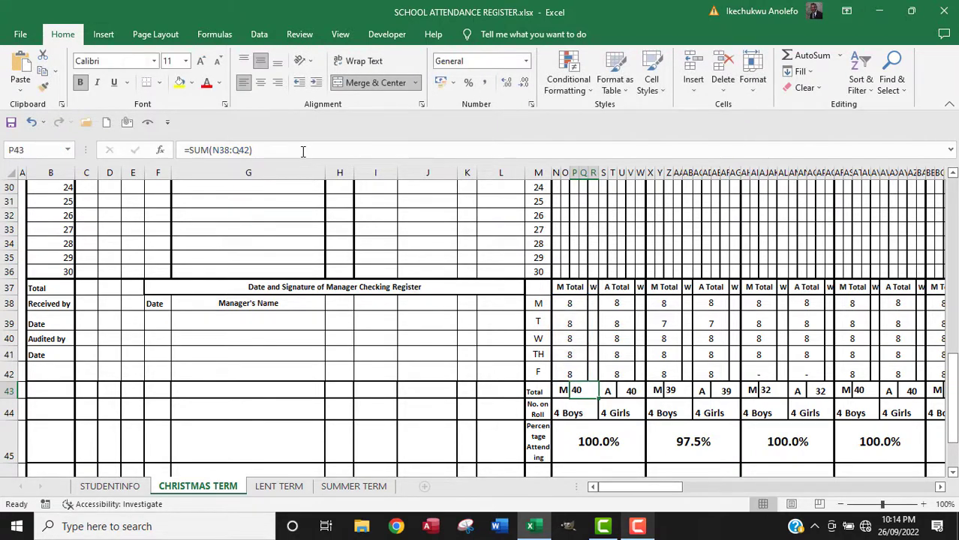
click(632, 390)
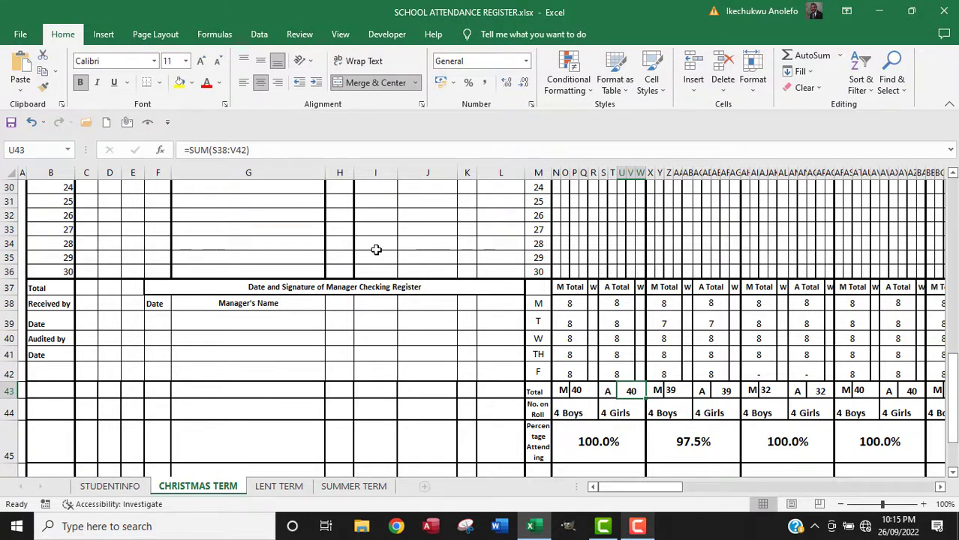
click(219, 150)
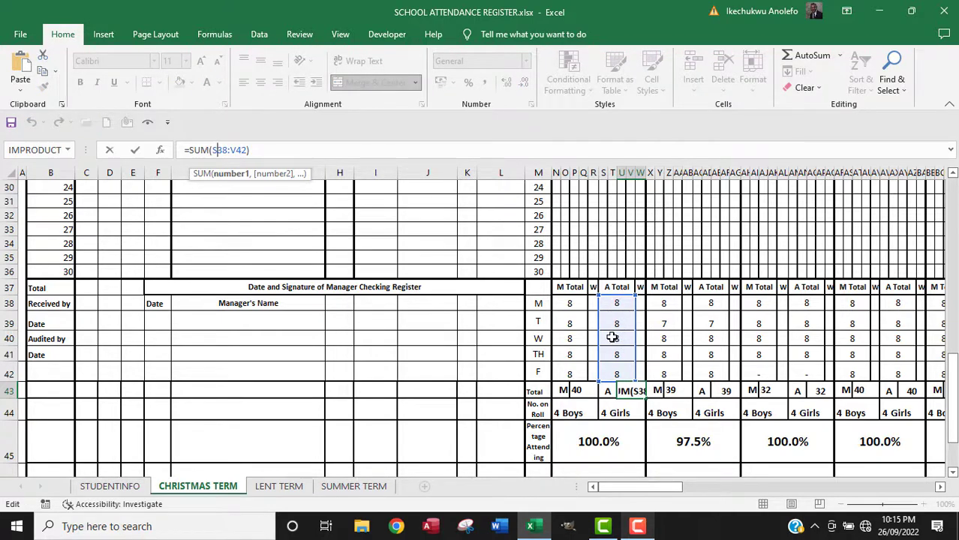
key(Escape)
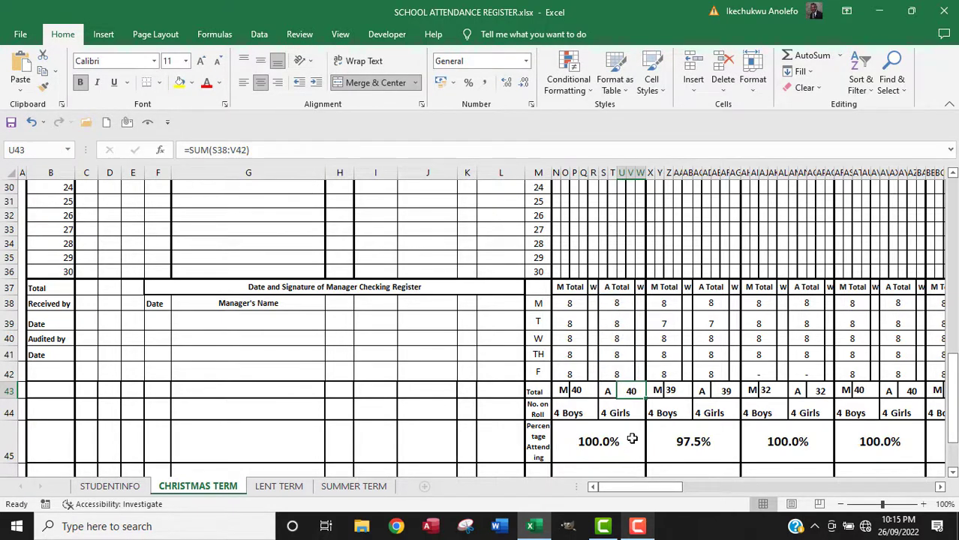
Inspect the COUNTIF formula of week 1's number of boys on roll in N44 and trace its gender range.
click(610, 416)
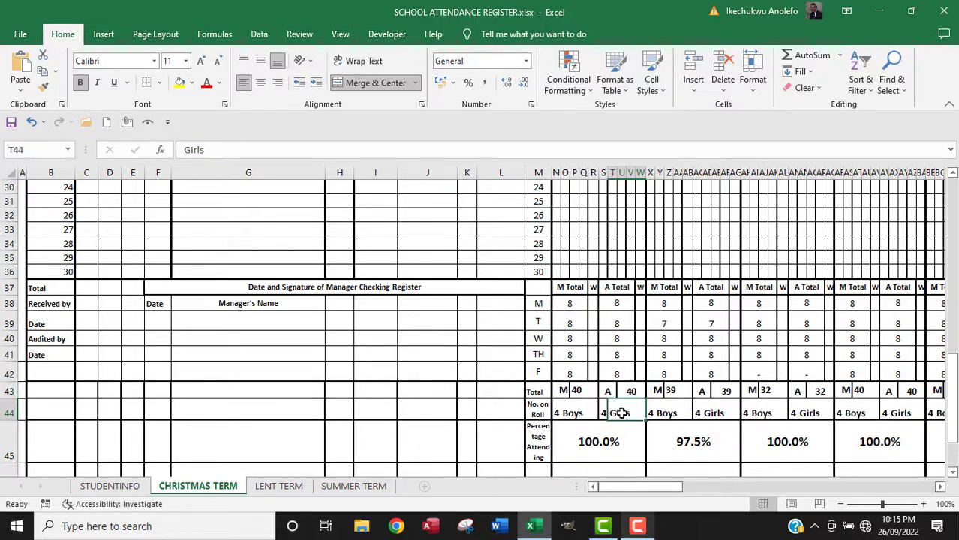
click(555, 413)
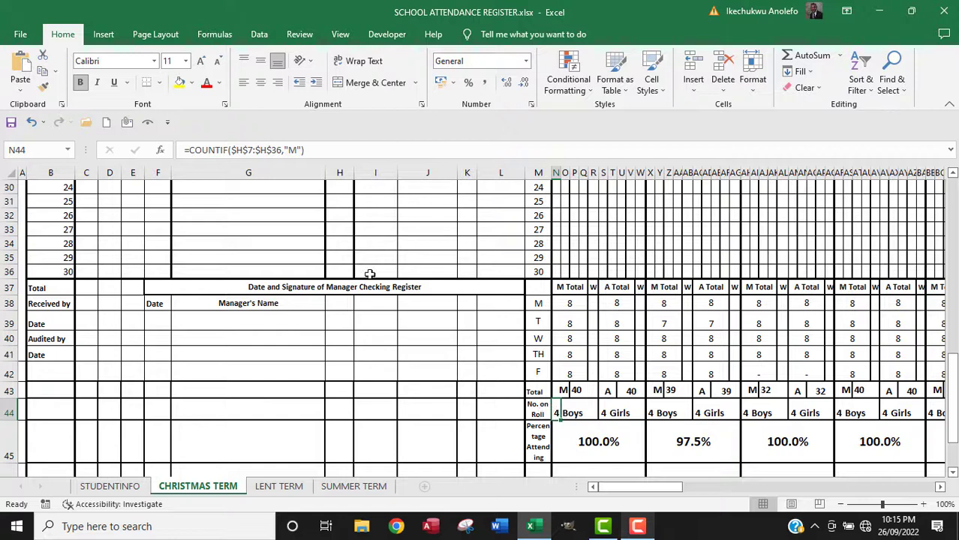
click(262, 151)
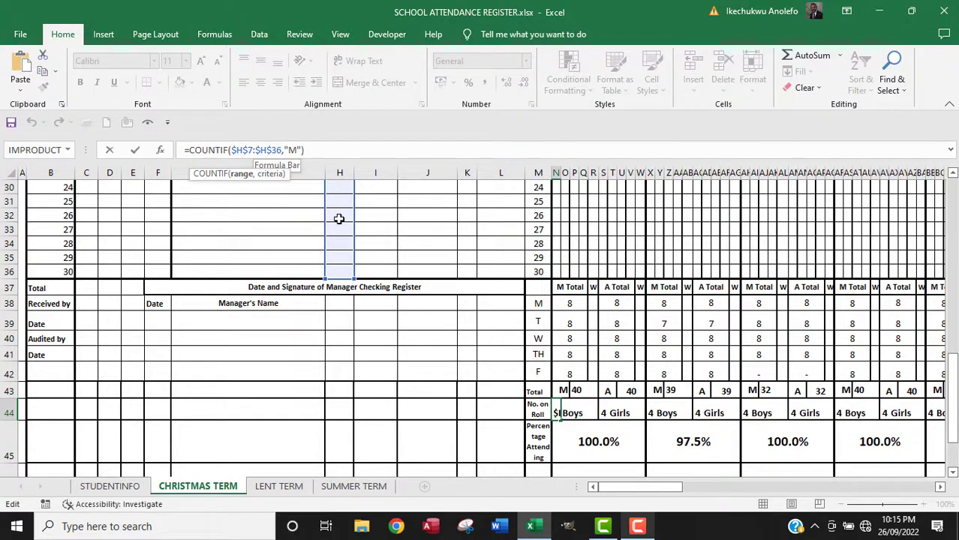
drag(953, 385, 938, 244)
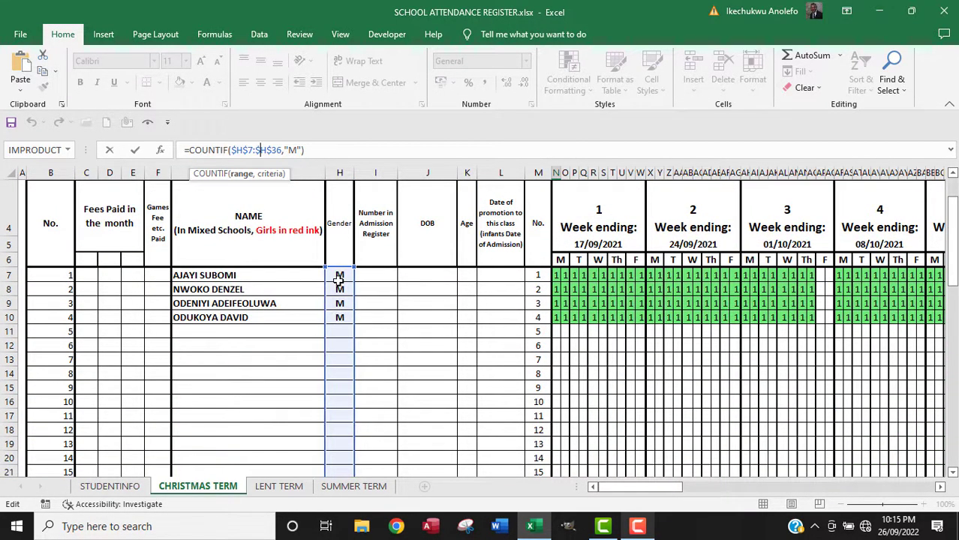
drag(951, 245, 947, 211)
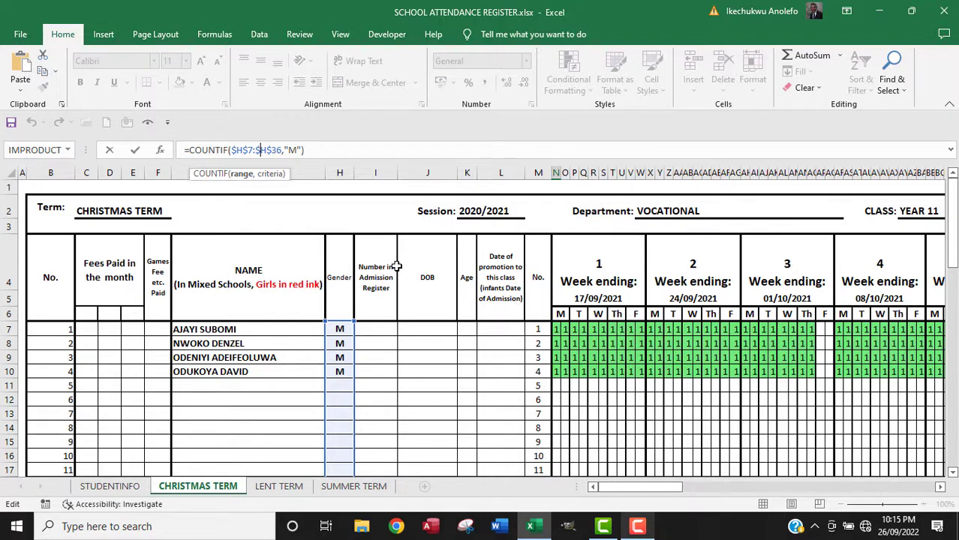
key(Escape)
Inspect the COUNTIF formula of week 1's number of girls on roll in S44 and trace its gender range.
click(605, 469)
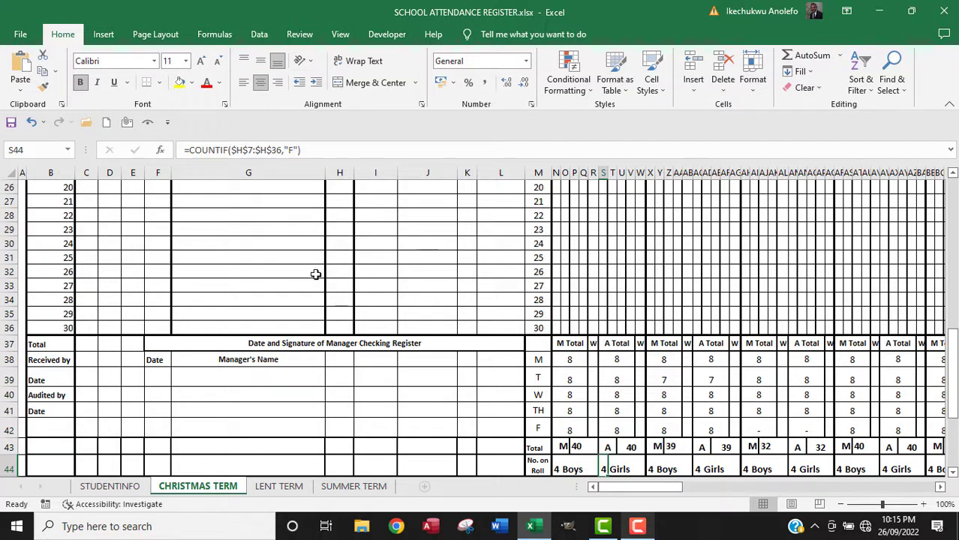
click(268, 150)
drag(951, 364, 943, 222)
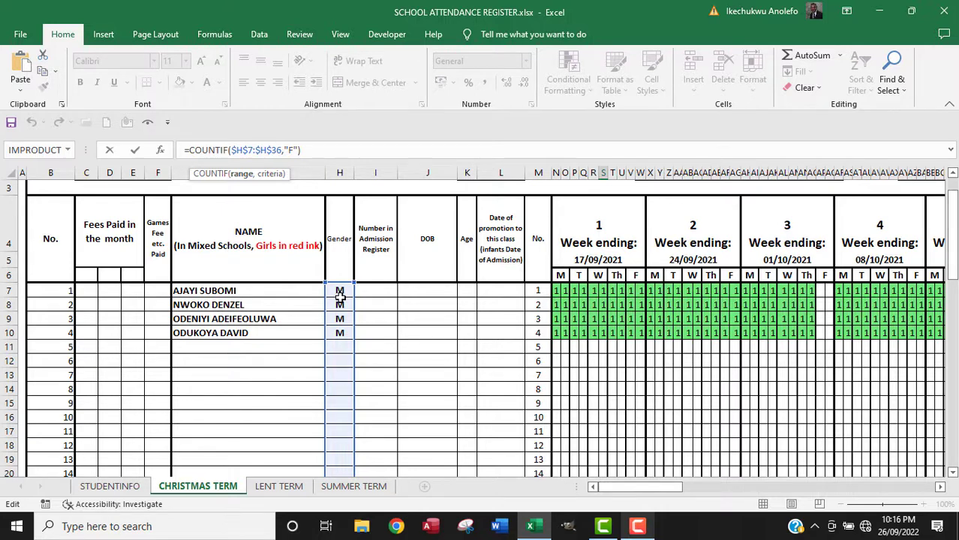
key(Escape)
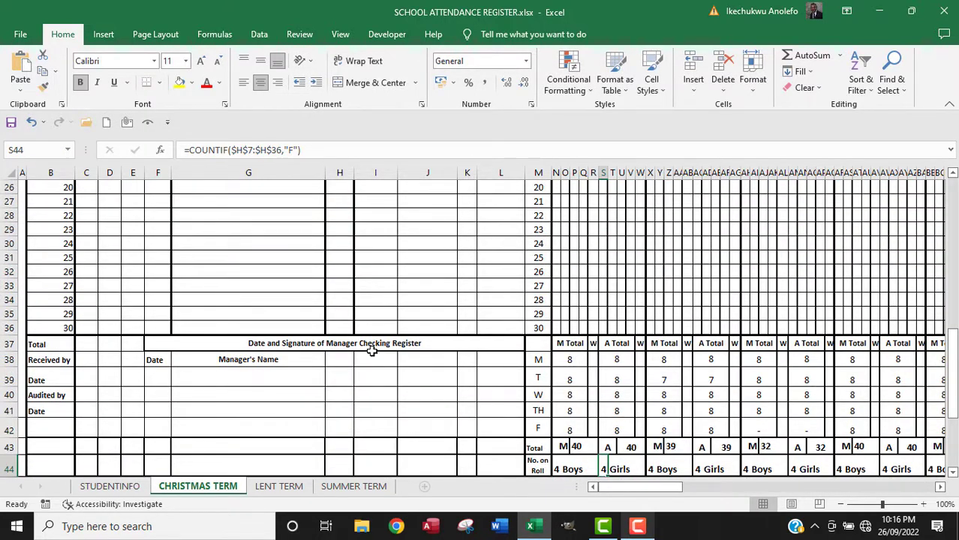
Examine the Gender column's entries and dropdown lists, using blank cell H21 and the first pupil's cell H7.
scroll(368, 349, up, 5)
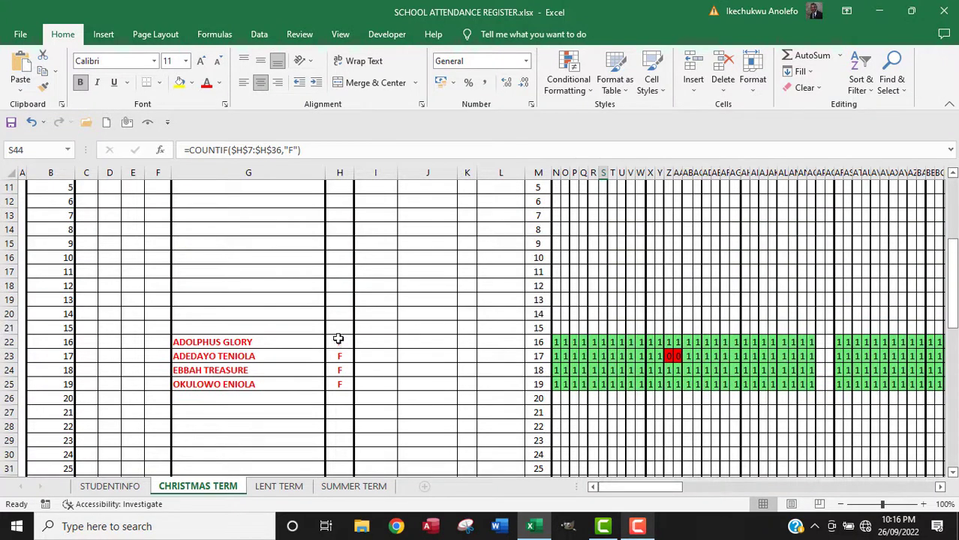
click(221, 329)
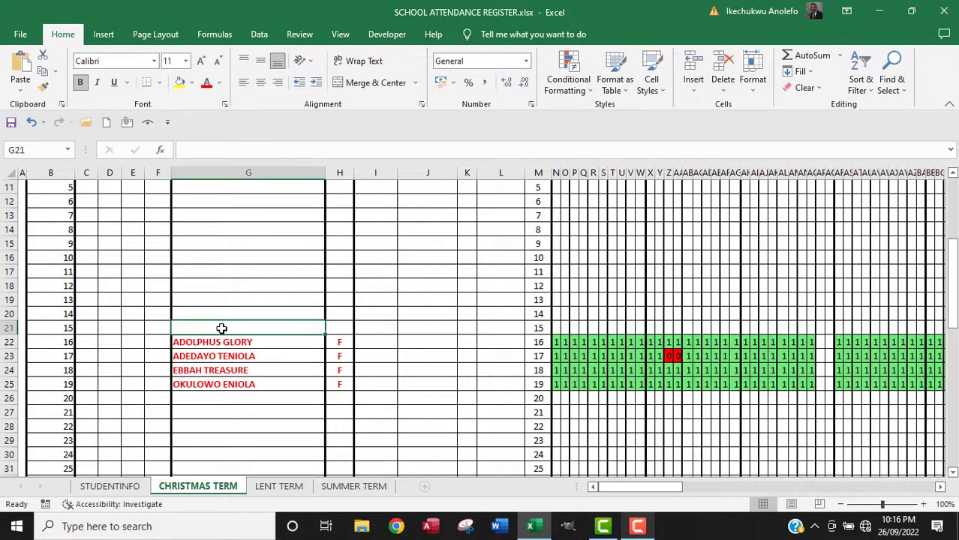
click(338, 330)
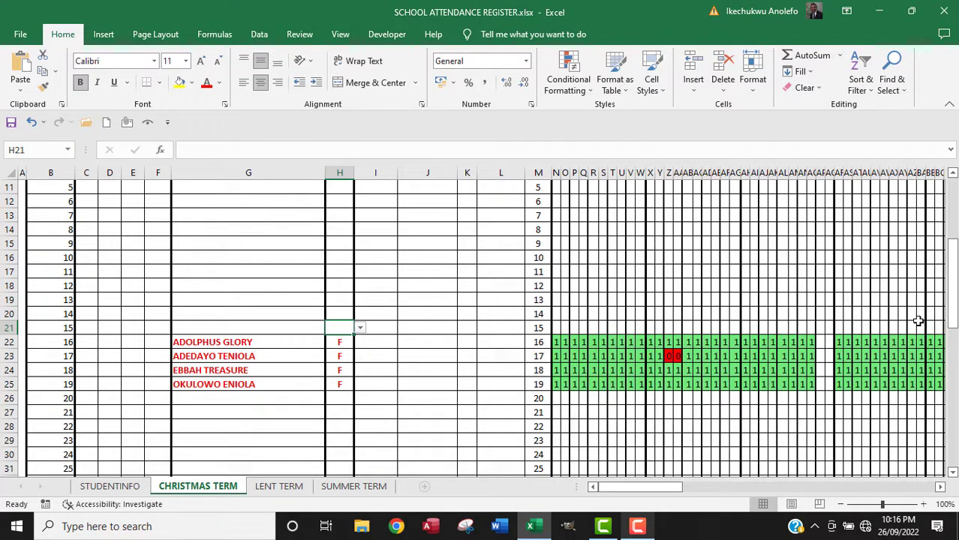
drag(955, 303, 954, 292)
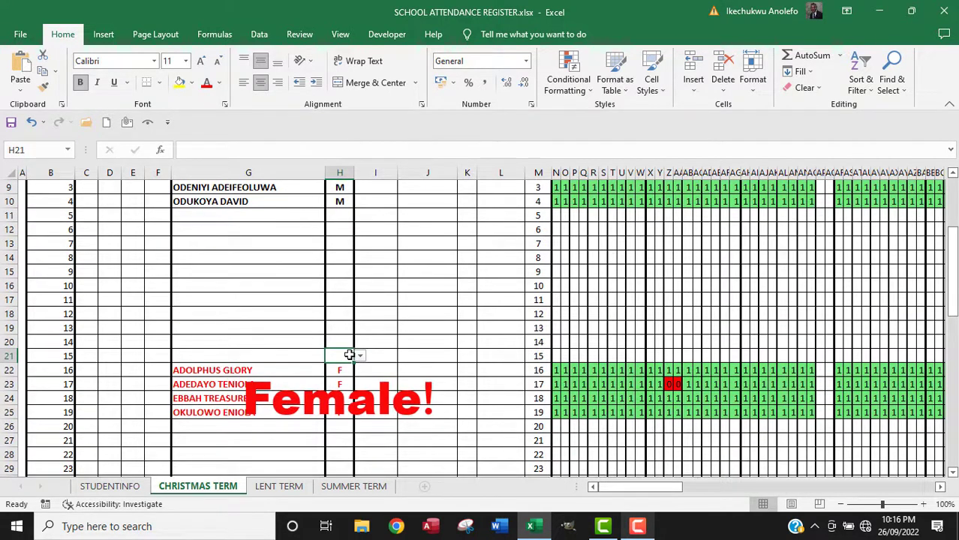
scroll(334, 316, up, 2)
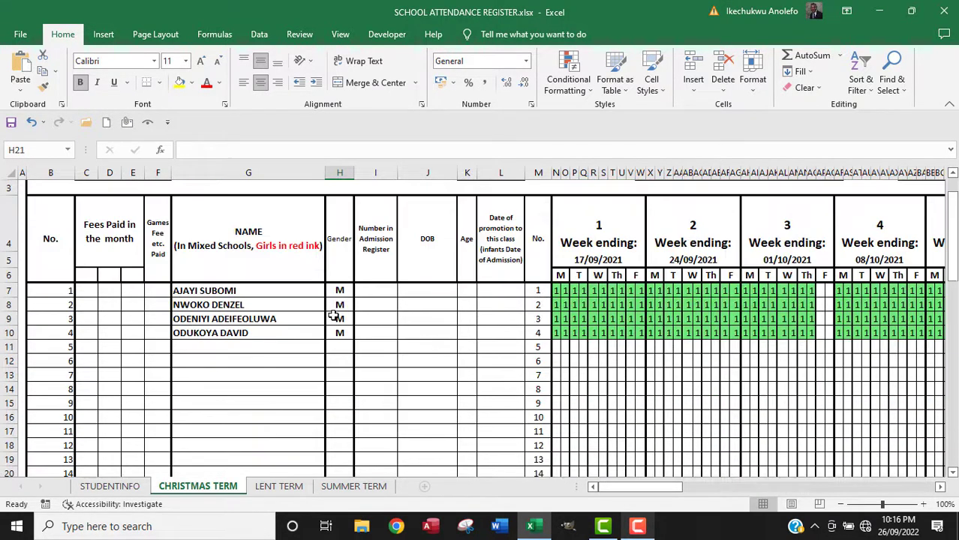
click(340, 290)
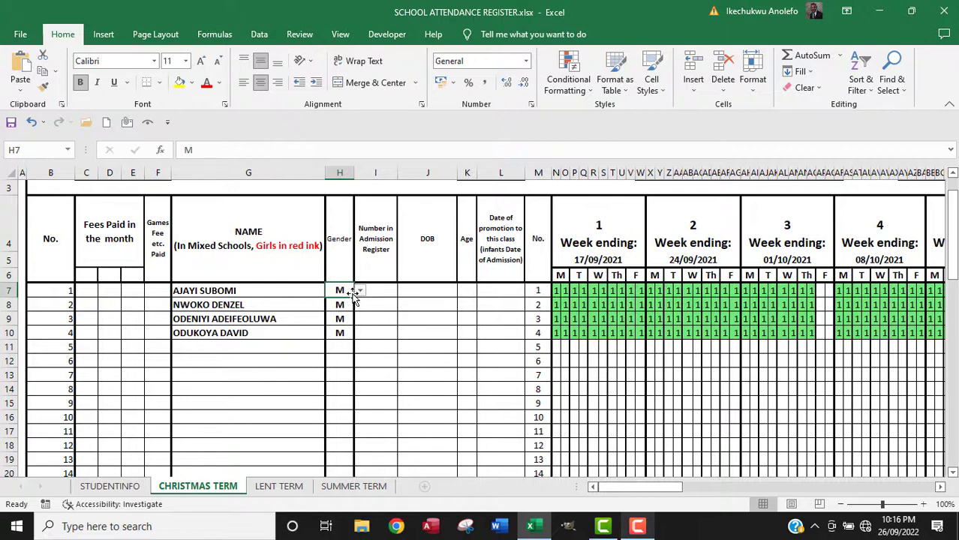
click(360, 292)
click(361, 292)
Set the font colour of the hidden gender list source in H47:H49 to Automatic.
scroll(375, 375, down, 7)
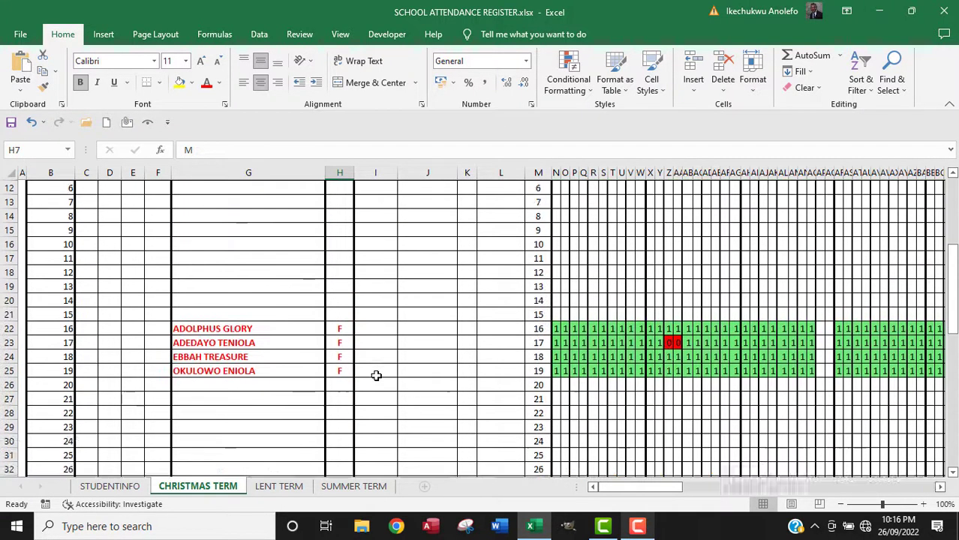
scroll(376, 375, down, 6)
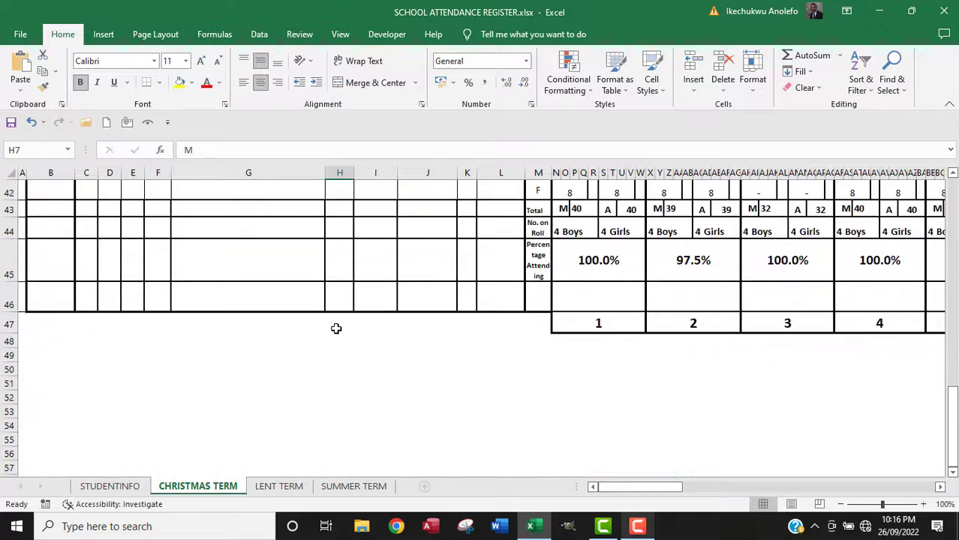
click(337, 321)
double_click(337, 322)
click(371, 349)
click(334, 322)
drag(334, 323, 334, 349)
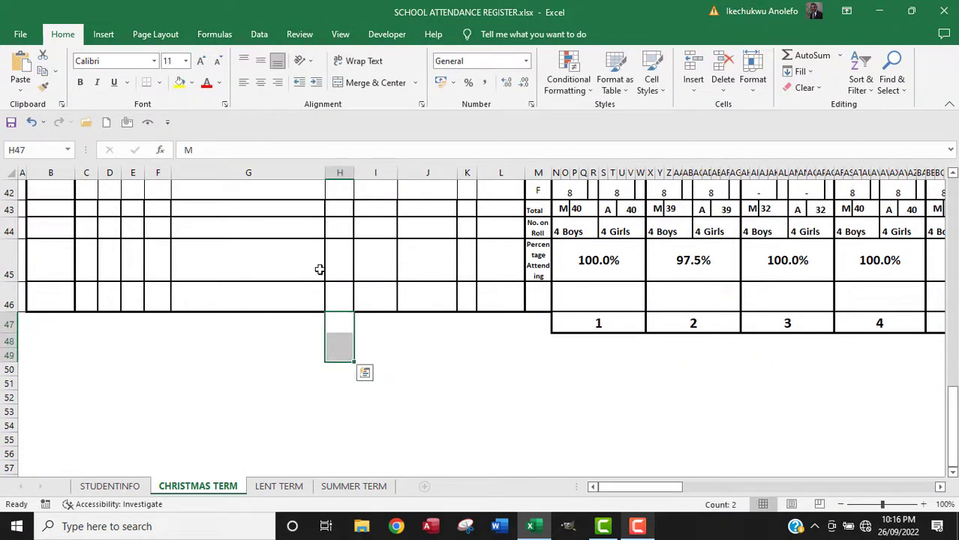
click(220, 84)
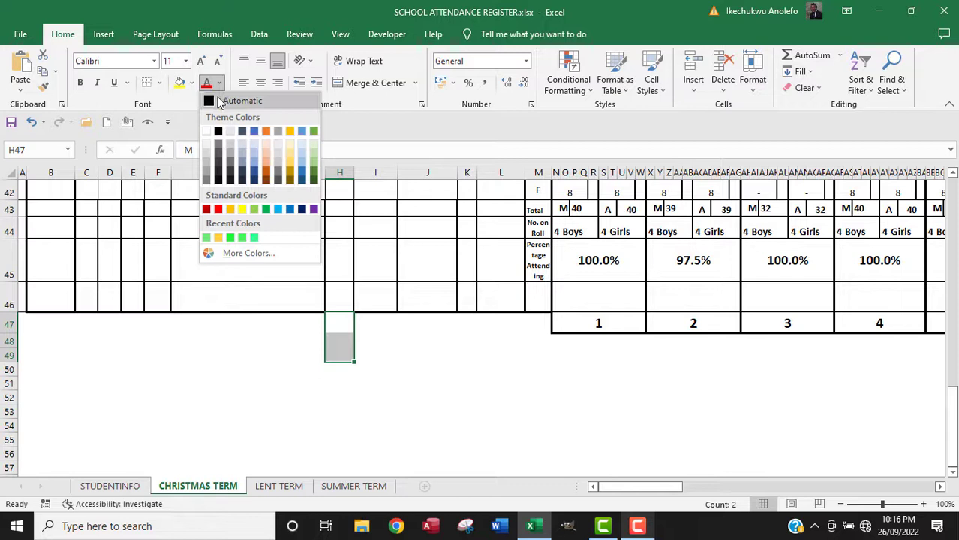
click(220, 102)
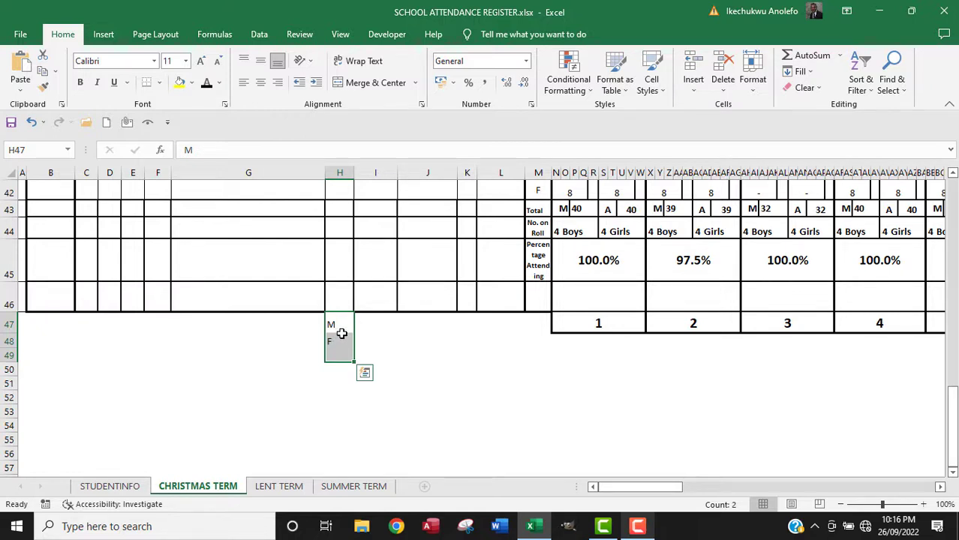
Hide the gender list source in H47:H49 again by setting its font colour to white.
scroll(344, 333, up, 1)
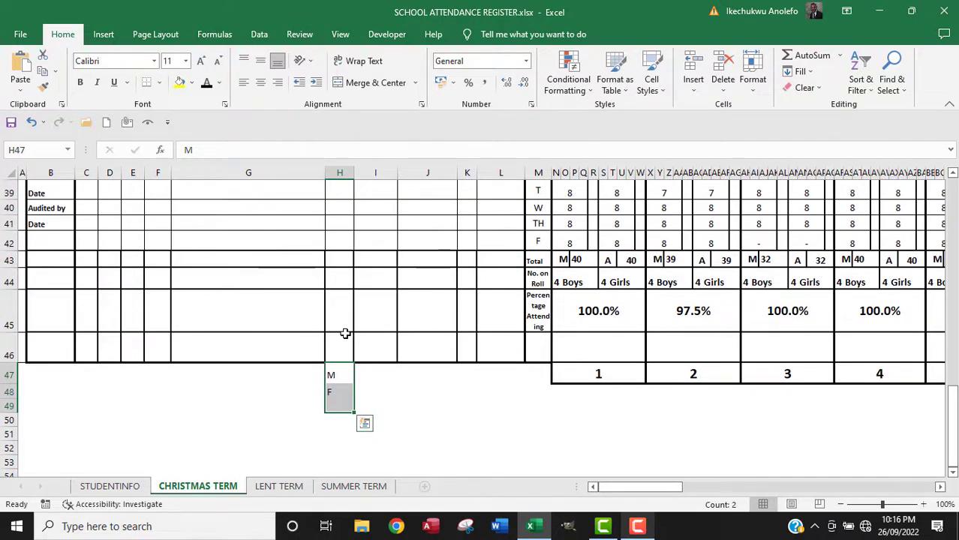
click(221, 84)
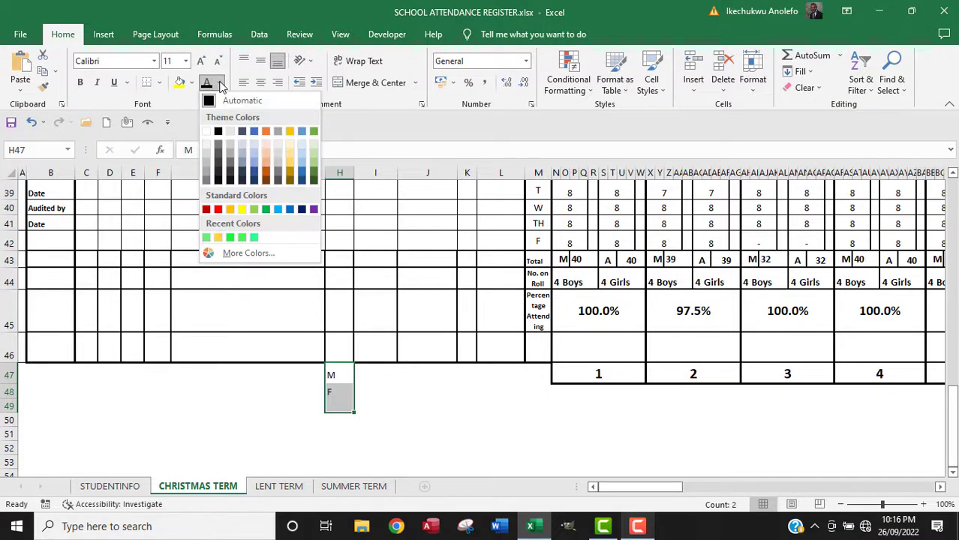
click(207, 132)
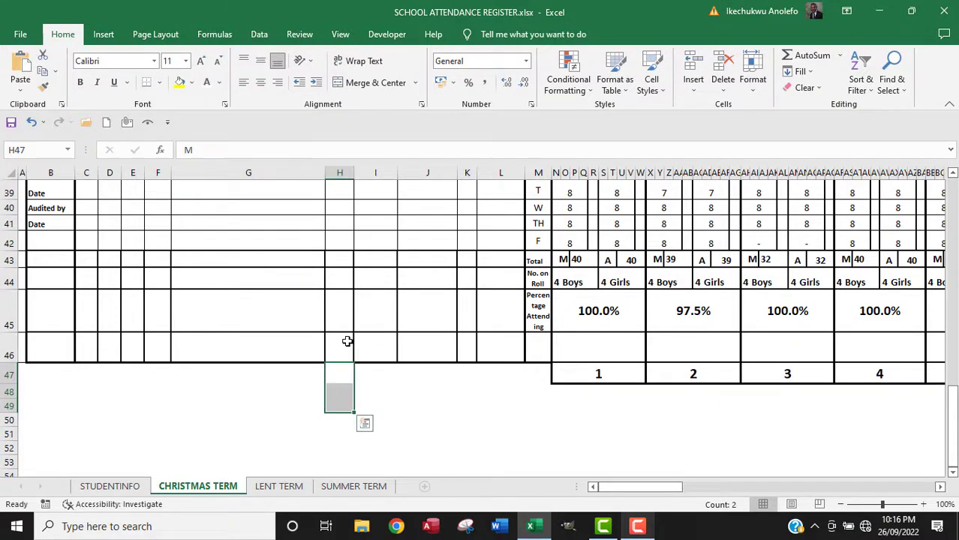
Review the data validation settings of the first pupil's Gender cell H7, including the allowed type and list source.
scroll(348, 358, up, 2)
scroll(348, 359, up, 8)
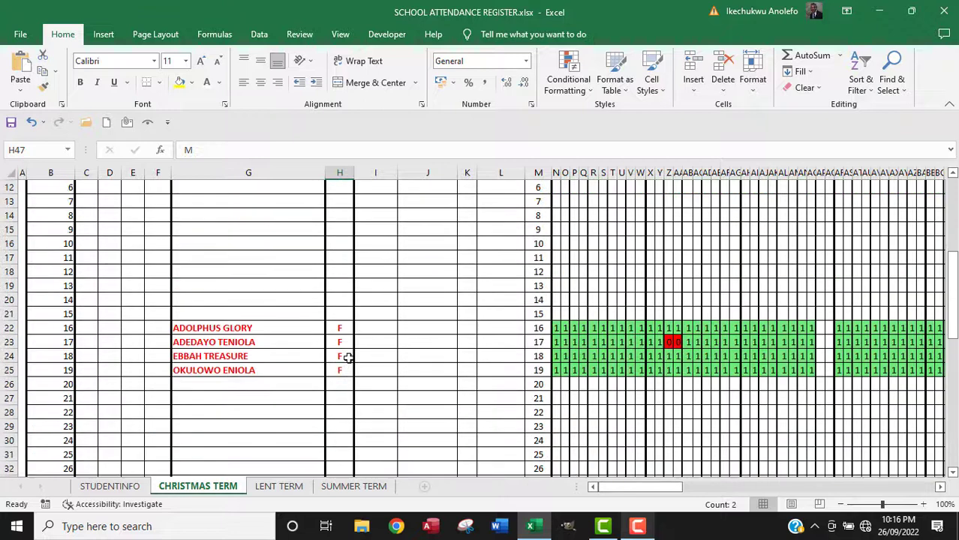
drag(335, 197, 340, 241)
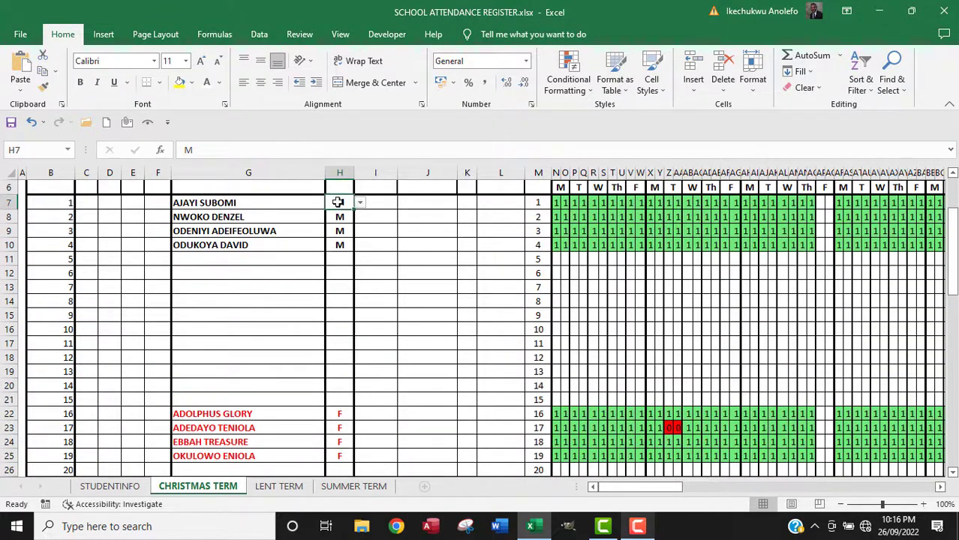
click(339, 203)
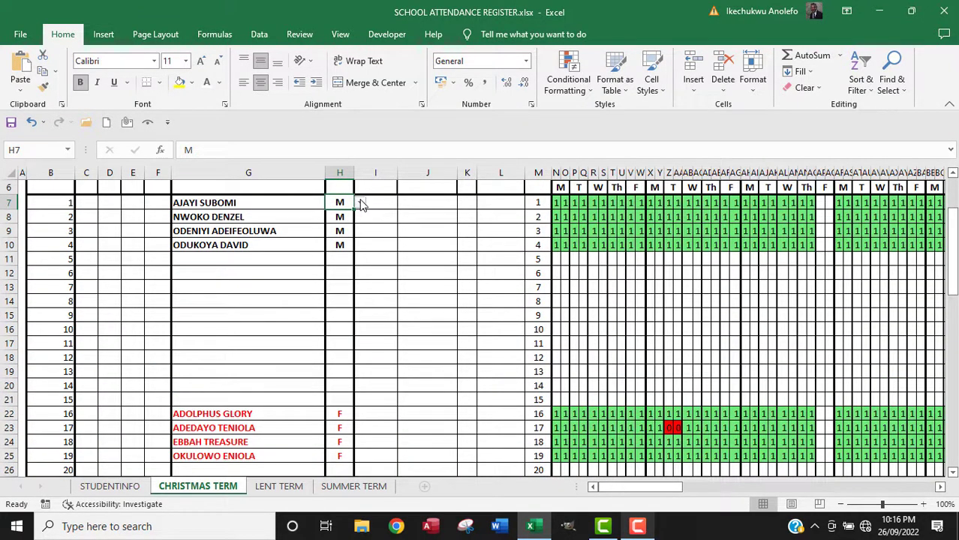
click(259, 34)
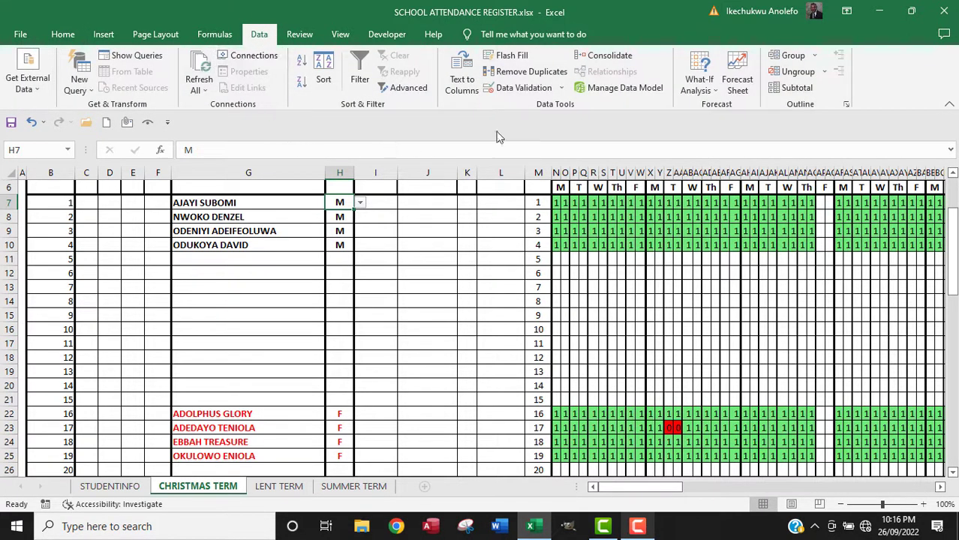
click(562, 88)
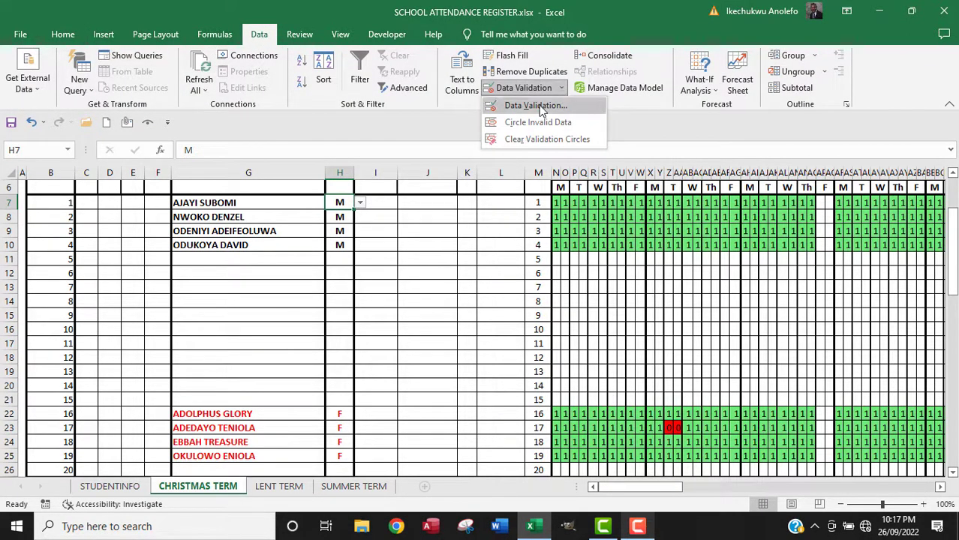
click(535, 101)
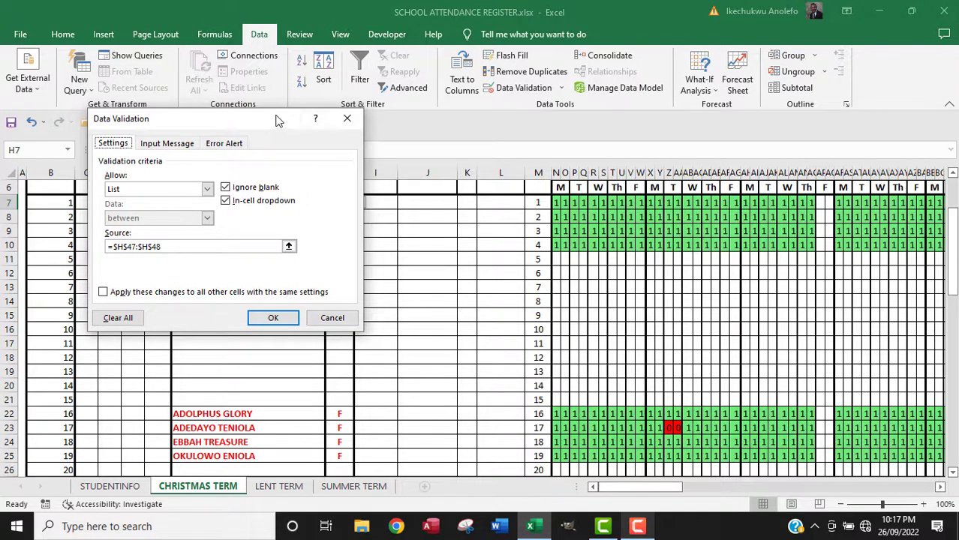
drag(272, 122, 293, 113)
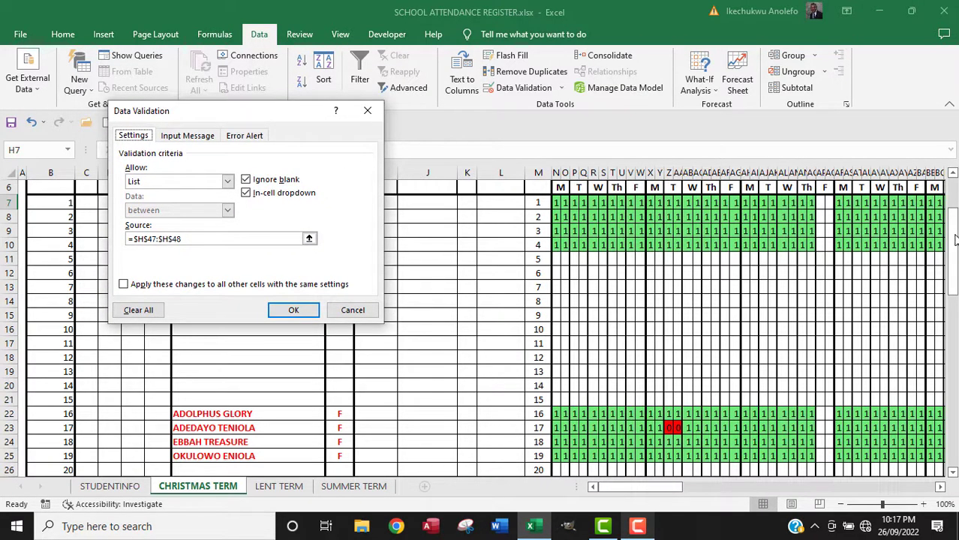
click(368, 110)
Inspect week 1's percentage attendance formula in N45 and trace its totals, the name range and the COUNTIF ranges in row 7.
scroll(381, 372, down, 1)
scroll(382, 371, down, 5)
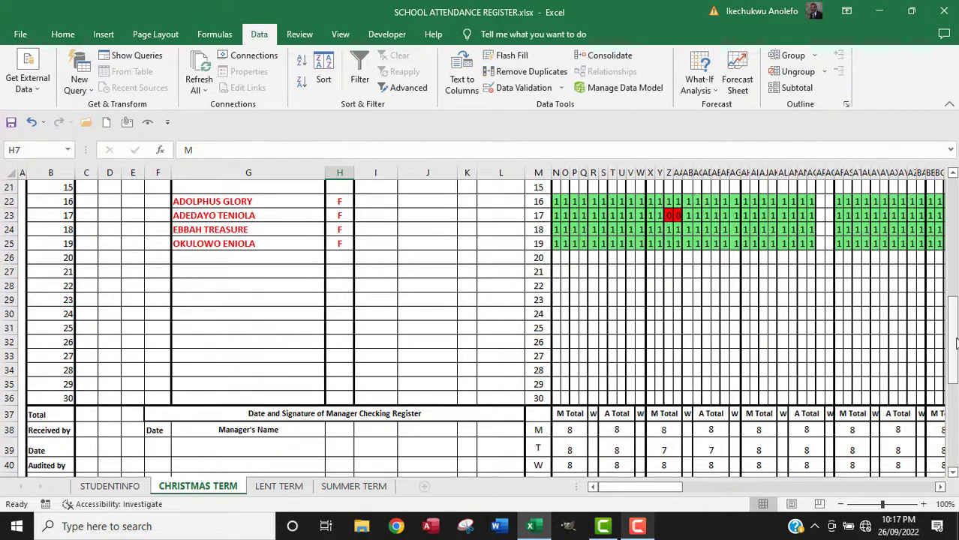
drag(954, 359, 955, 384)
scroll(610, 418, down, 1)
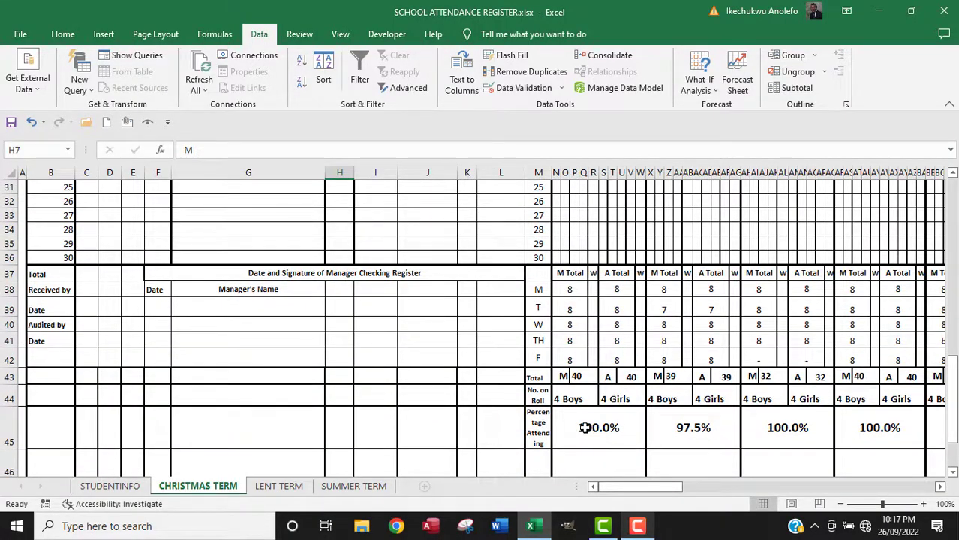
click(584, 428)
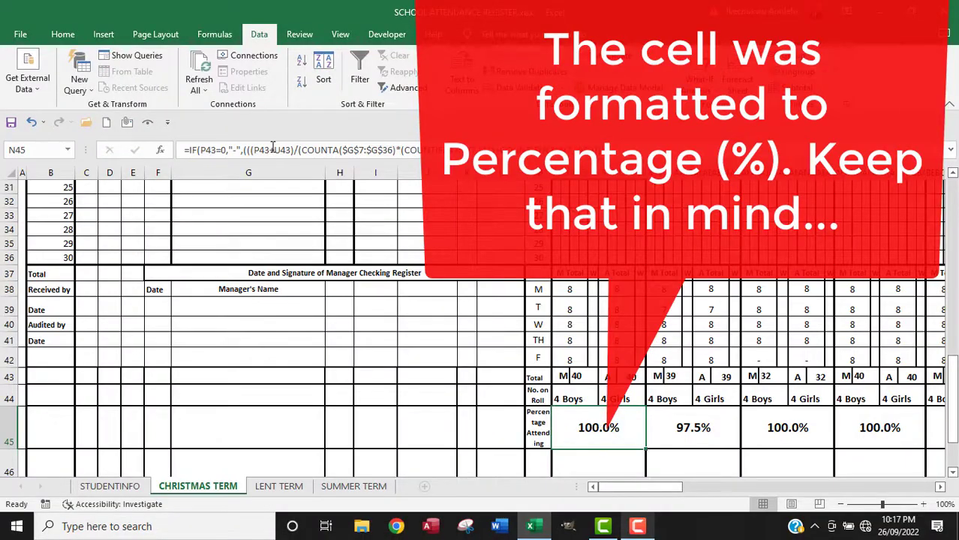
click(274, 149)
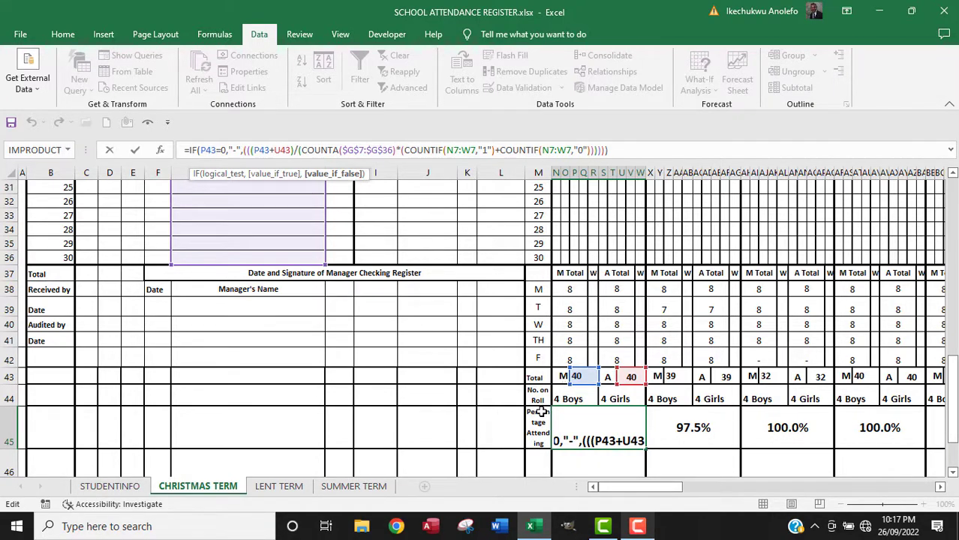
drag(955, 396, 938, 271)
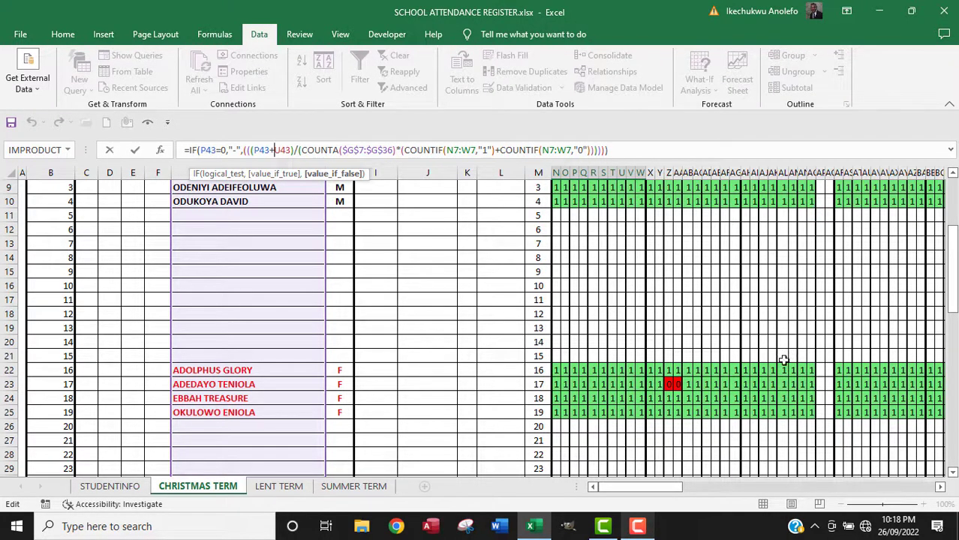
drag(953, 312, 951, 263)
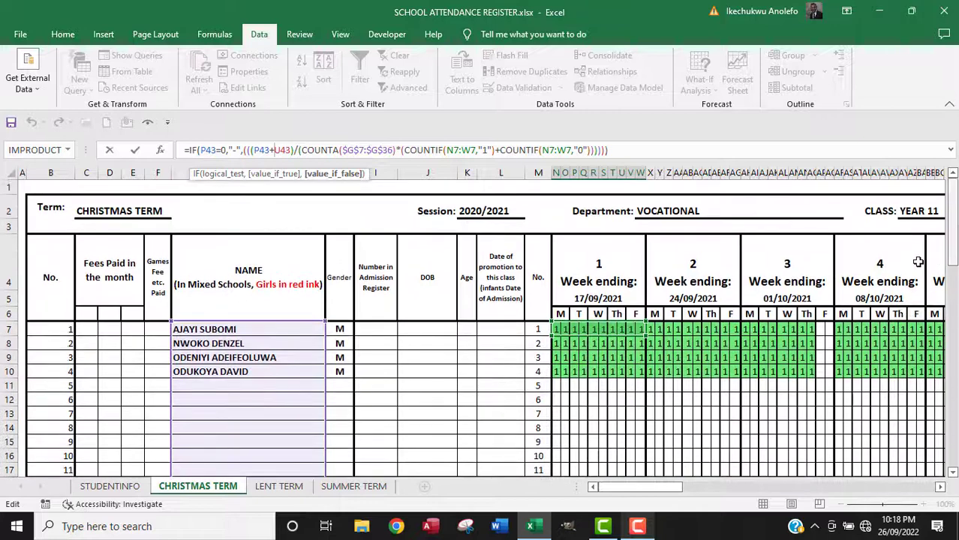
click(461, 150)
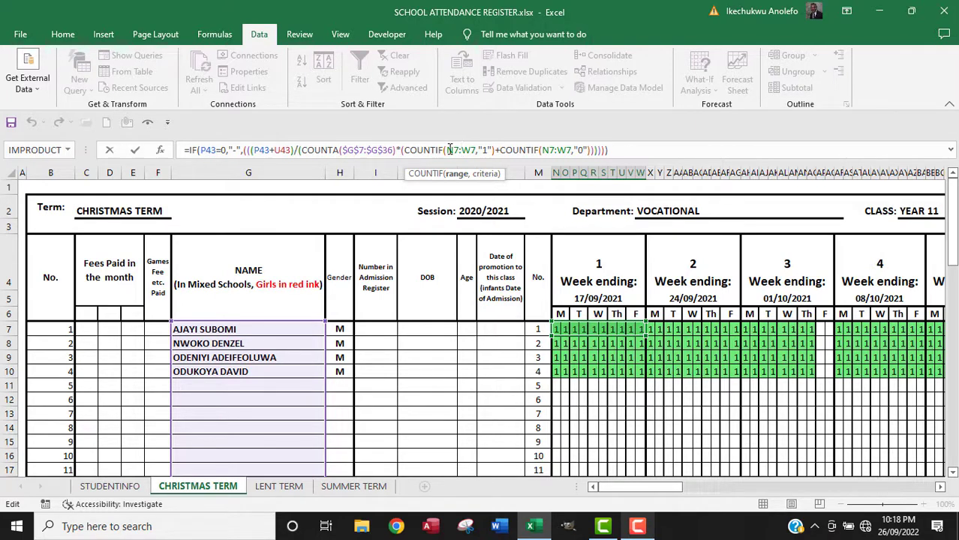
click(583, 150)
drag(953, 259, 690, 454)
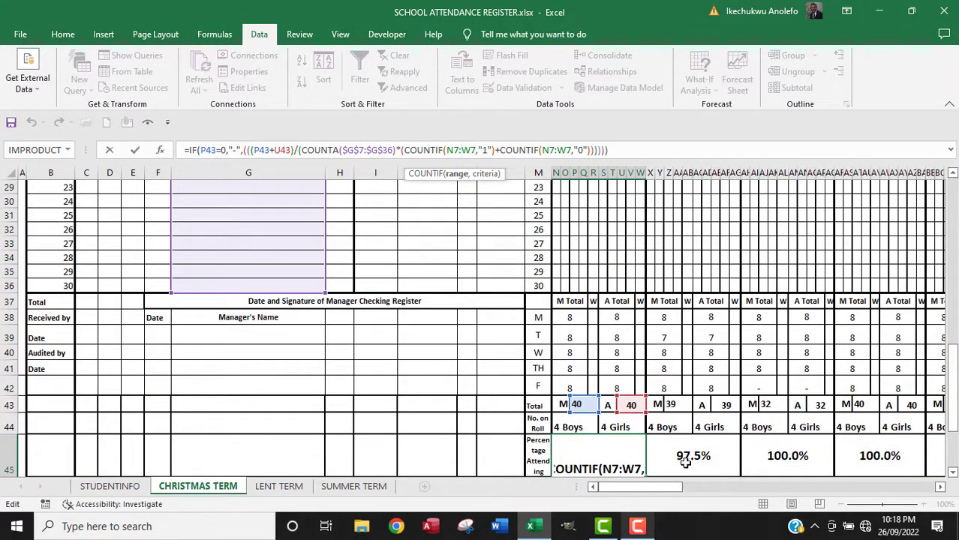
key(Escape)
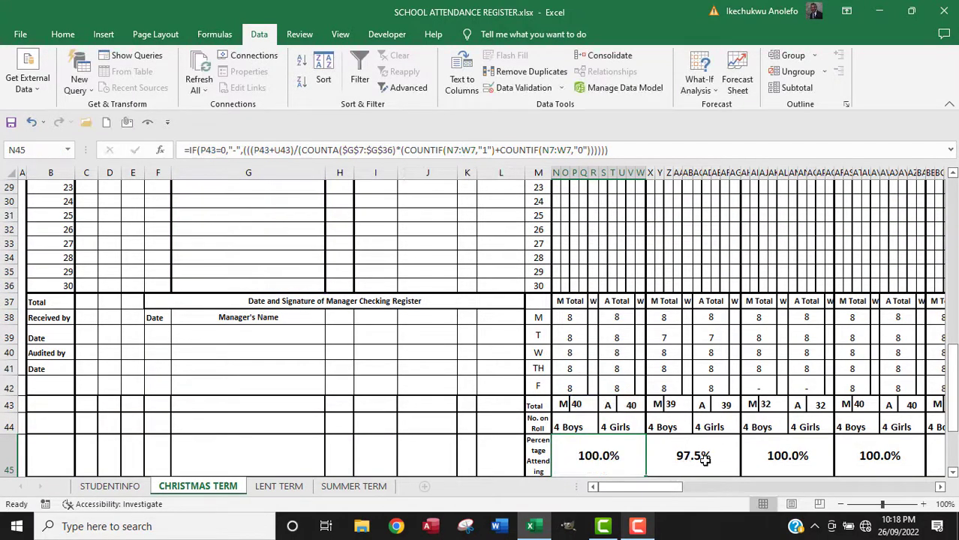
Inspect week 2's percentage attendance formula in X45 and trace the ranges it references.
click(676, 451)
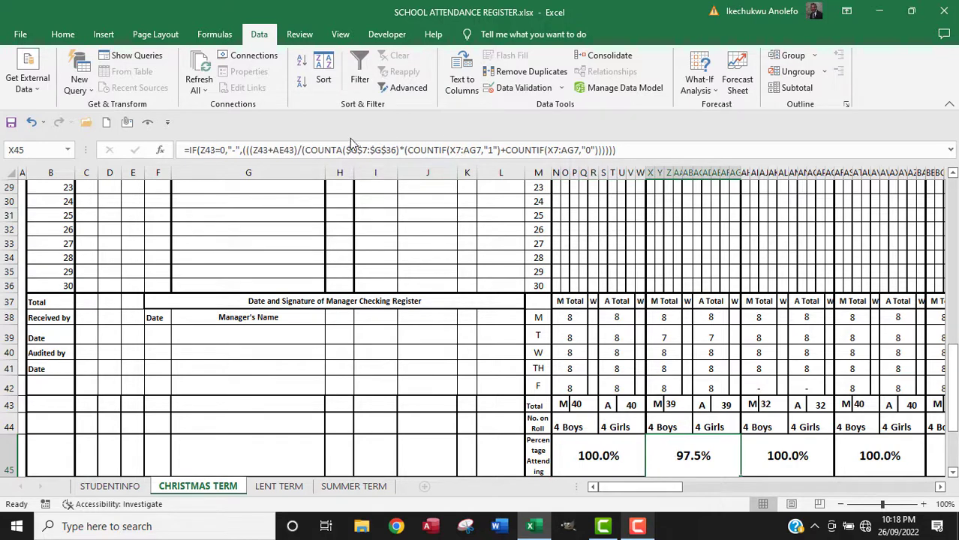
click(315, 149)
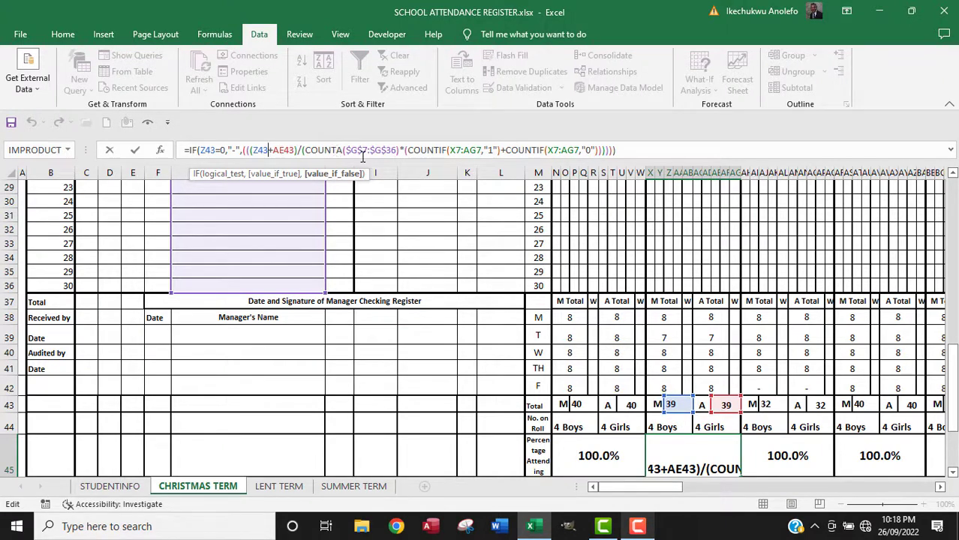
drag(952, 370, 939, 240)
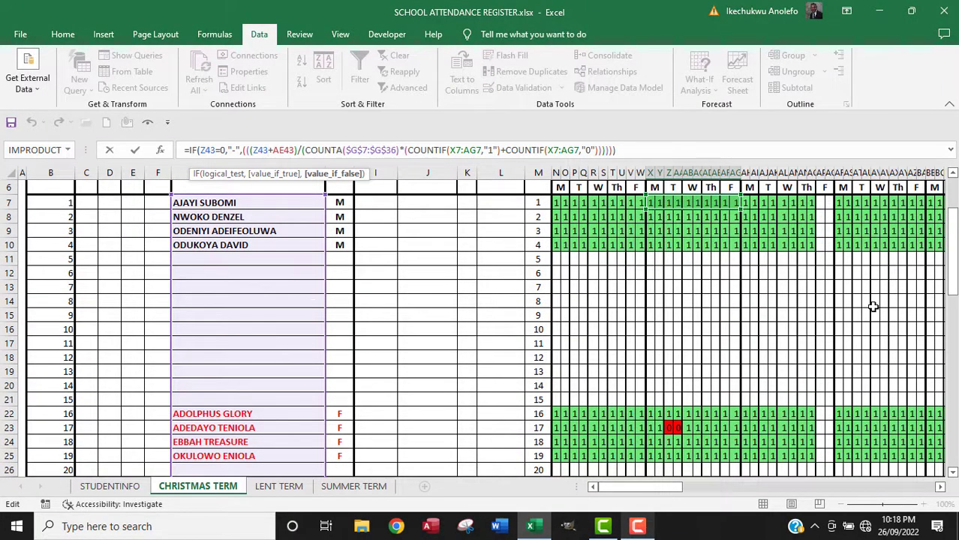
drag(950, 270, 951, 424)
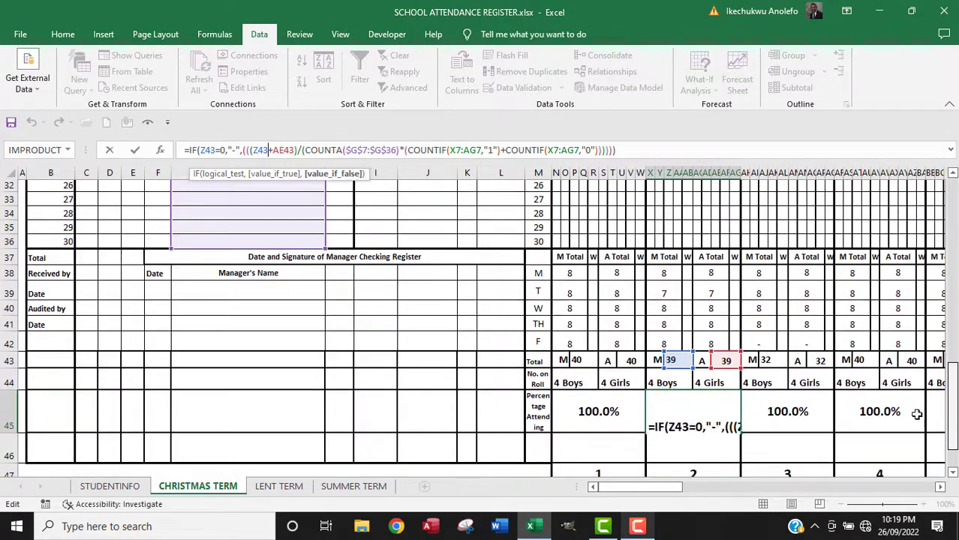
key(Escape)
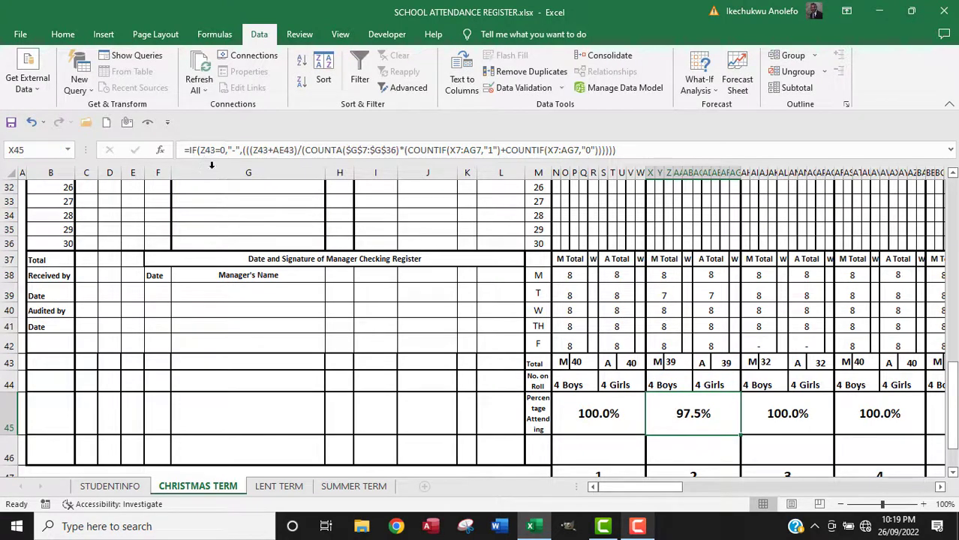
Review the week numbers along row 47, from week 1 to week 15.
scroll(673, 429, down, 2)
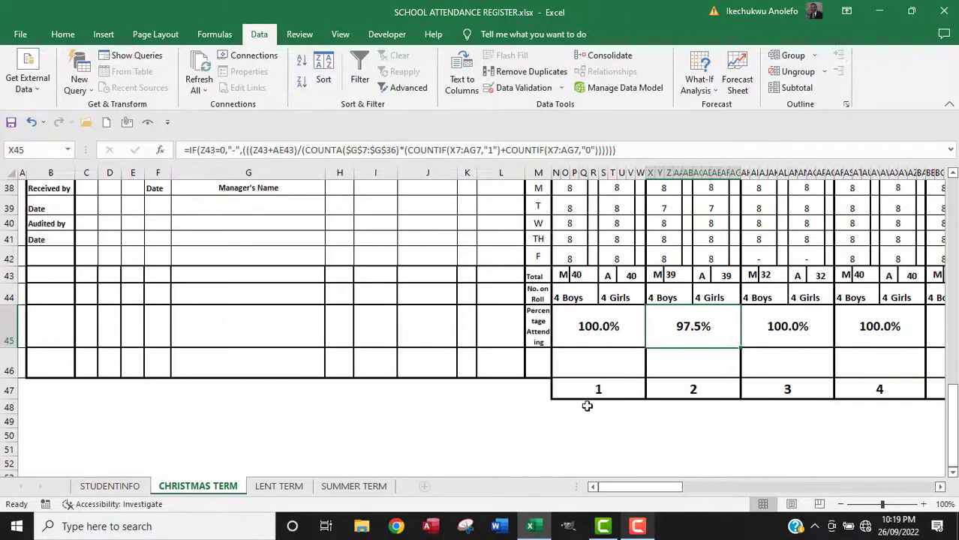
drag(574, 390, 873, 385)
drag(653, 487, 689, 487)
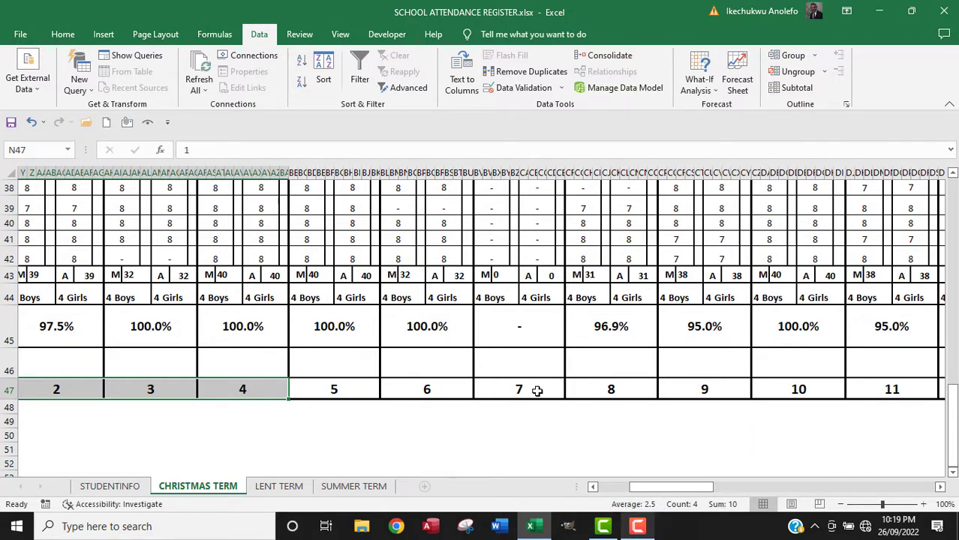
drag(679, 489, 812, 488)
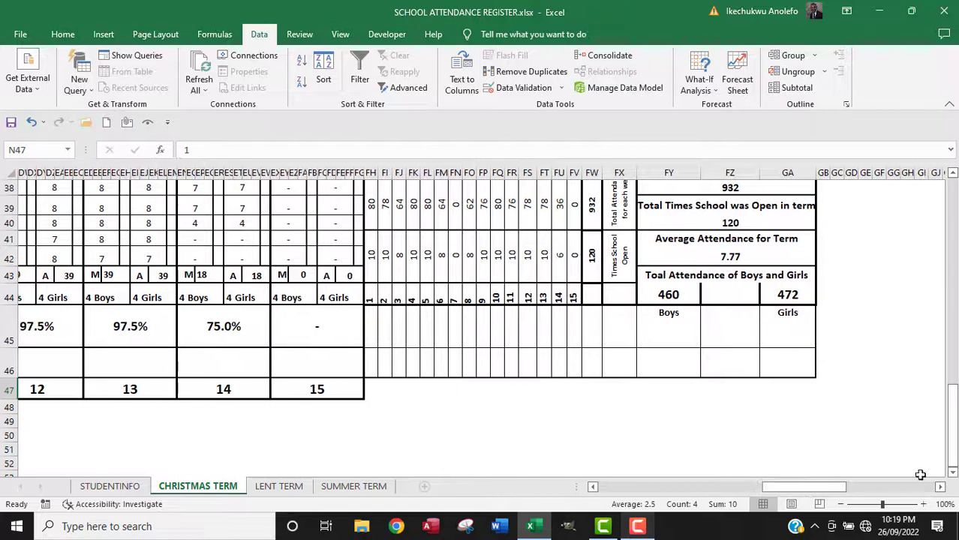
Inspect the Weekly Totals COUNTIF formulas in FH7, FU7 and FU8, tracing the attendance range that FU7 counts.
drag(952, 455, 944, 259)
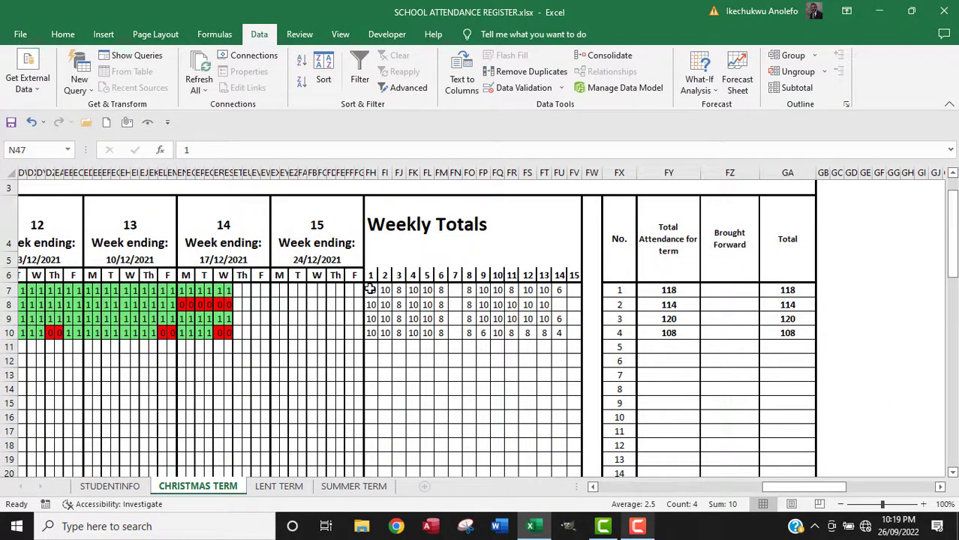
click(370, 289)
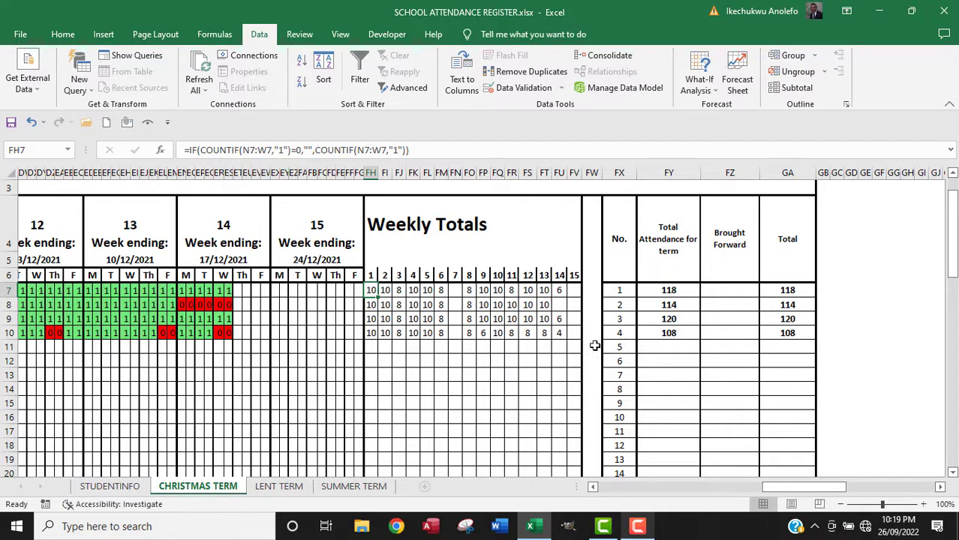
click(559, 291)
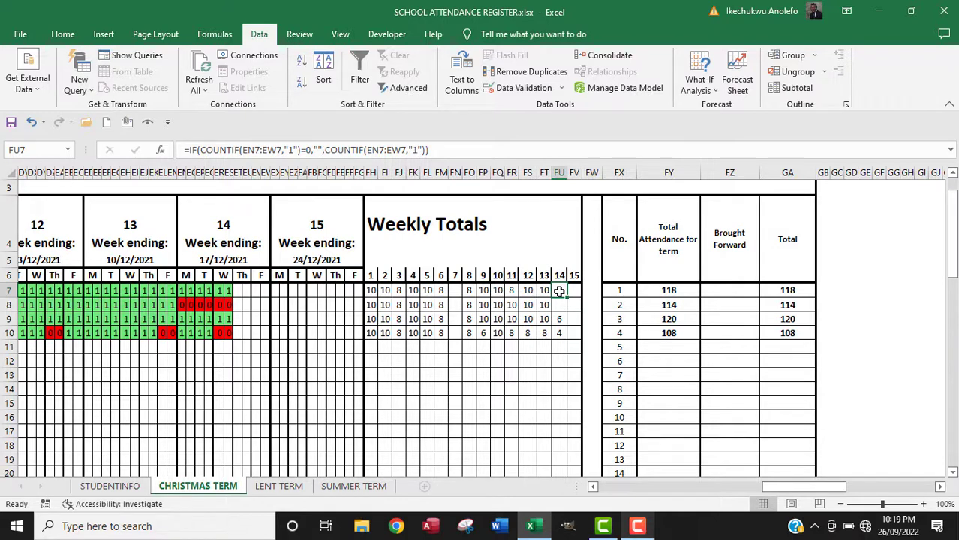
click(368, 150)
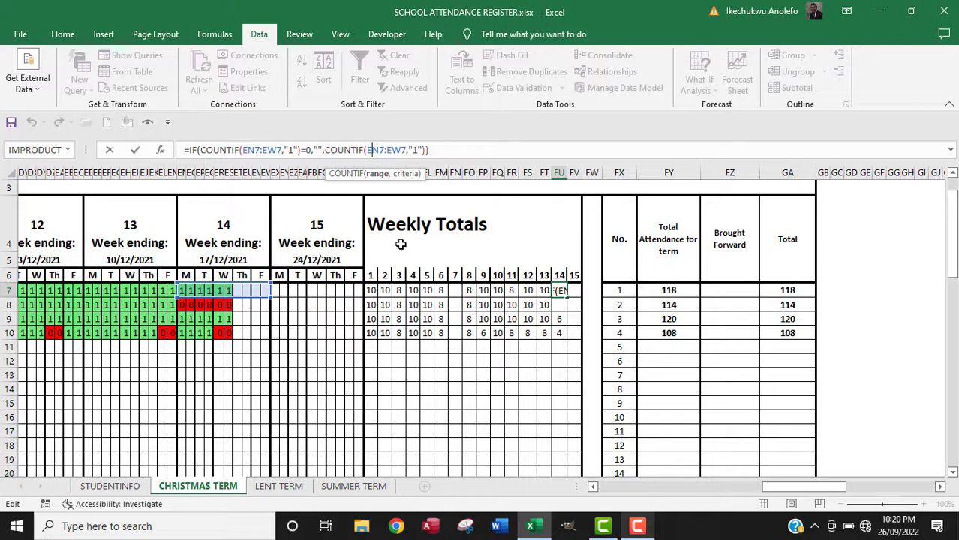
click(272, 150)
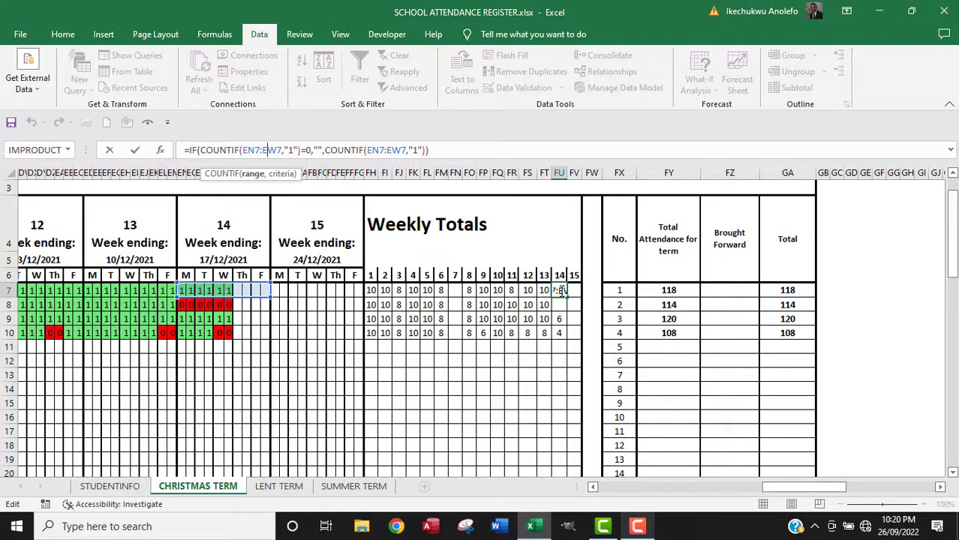
key(ctrl+Return)
click(560, 304)
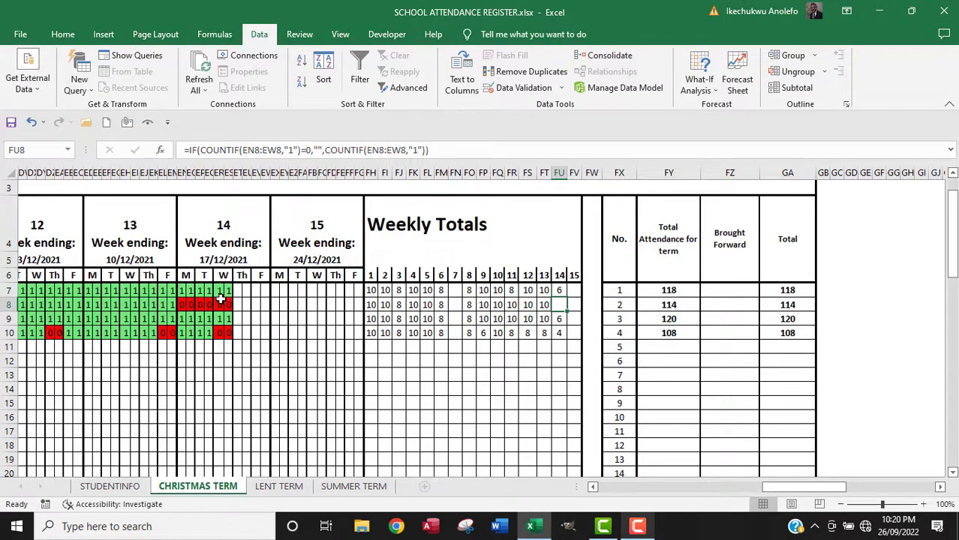
Freeze panes at cell H7 to lock the header rows above row 7 and the columns up to the names.
drag(785, 487, 610, 499)
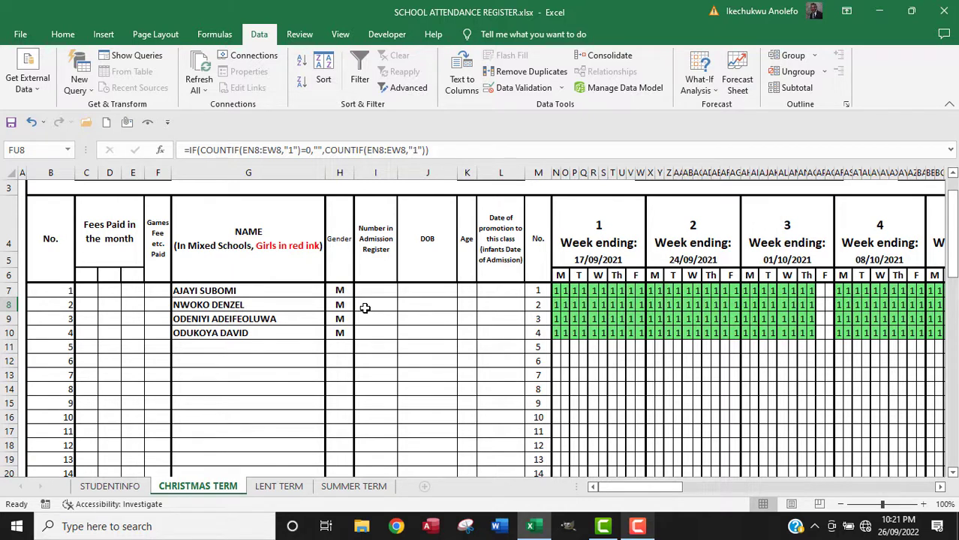
click(338, 261)
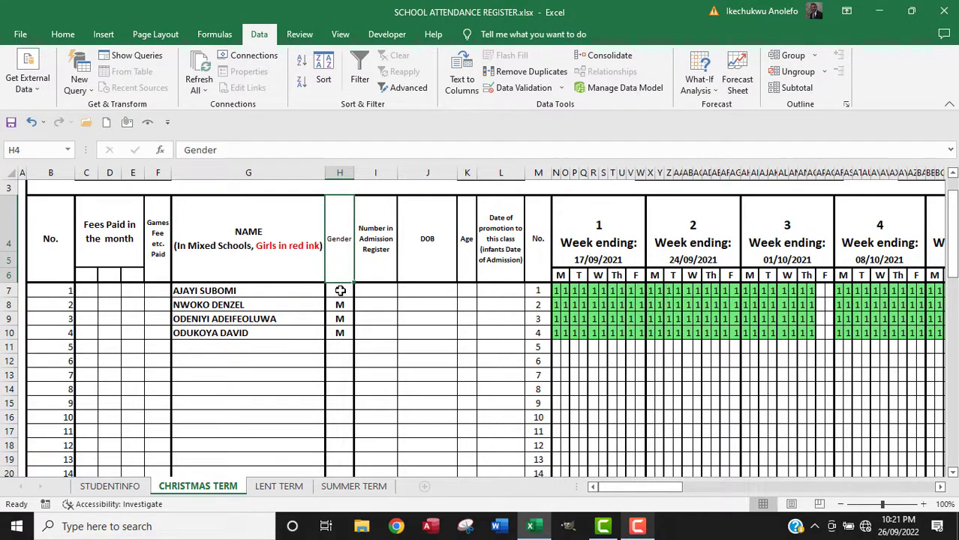
click(340, 291)
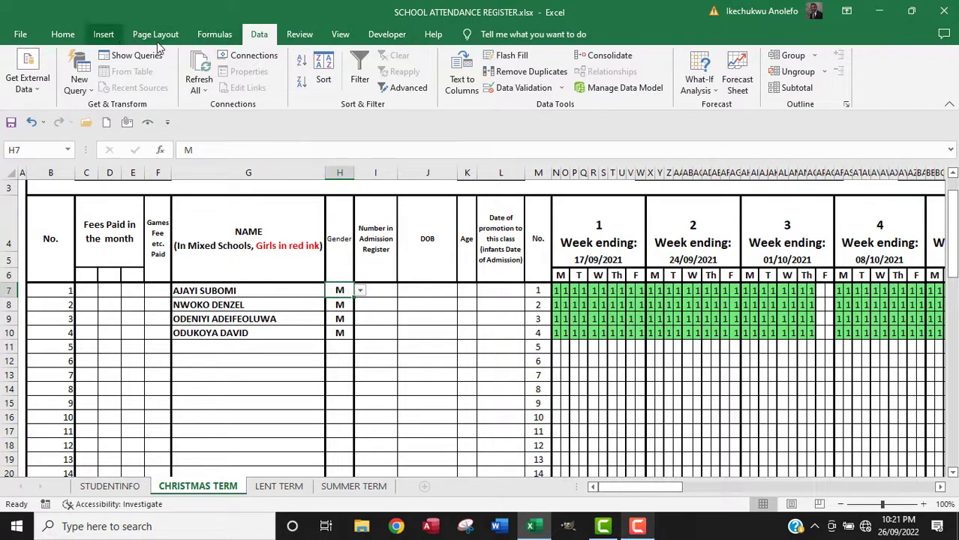
click(338, 33)
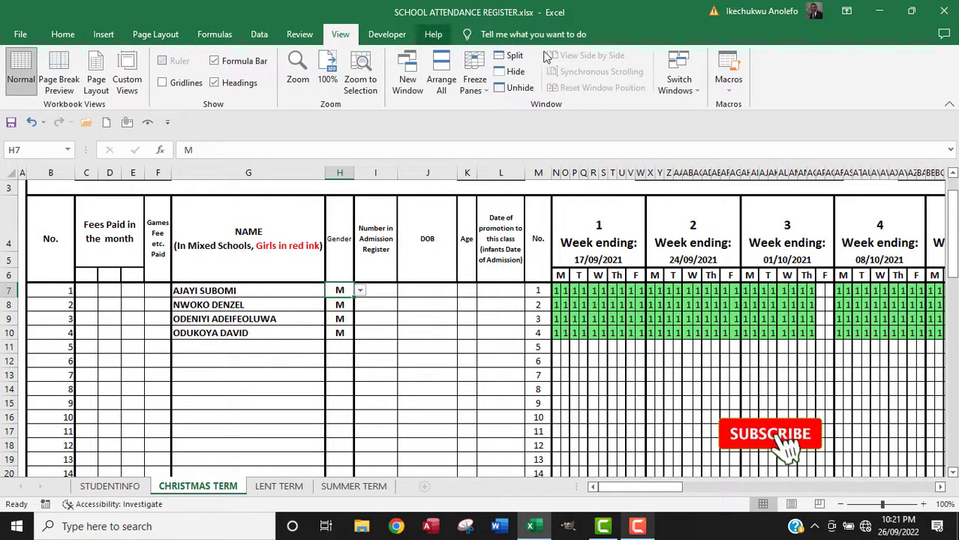
click(474, 82)
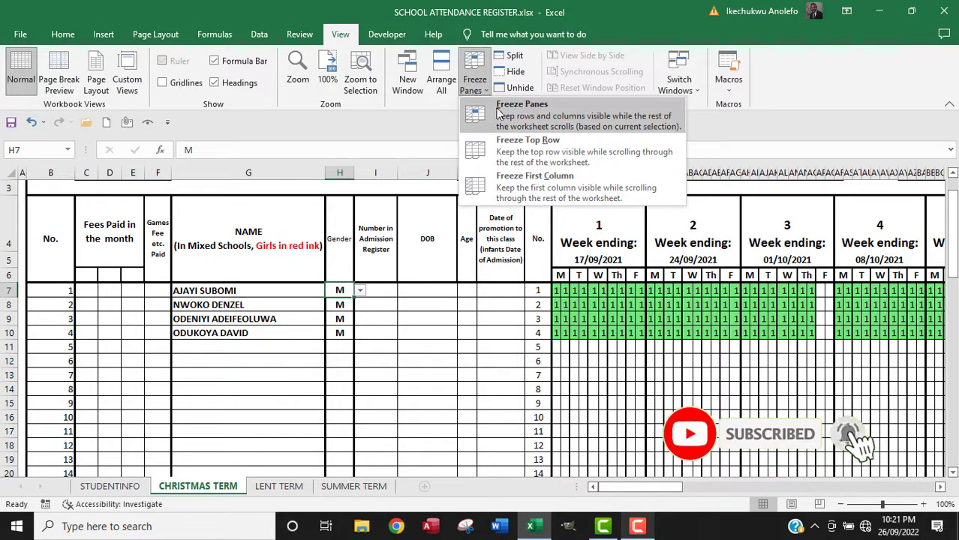
click(495, 113)
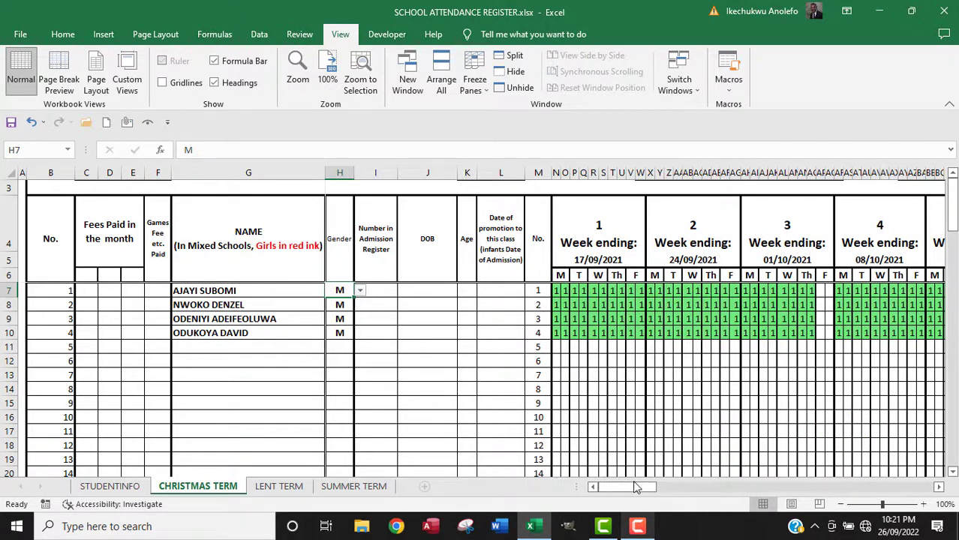
Inspect the week 14 Weekly Totals formula in FU8 and trace its zero test and the range EN8:EW8.
drag(650, 492, 800, 490)
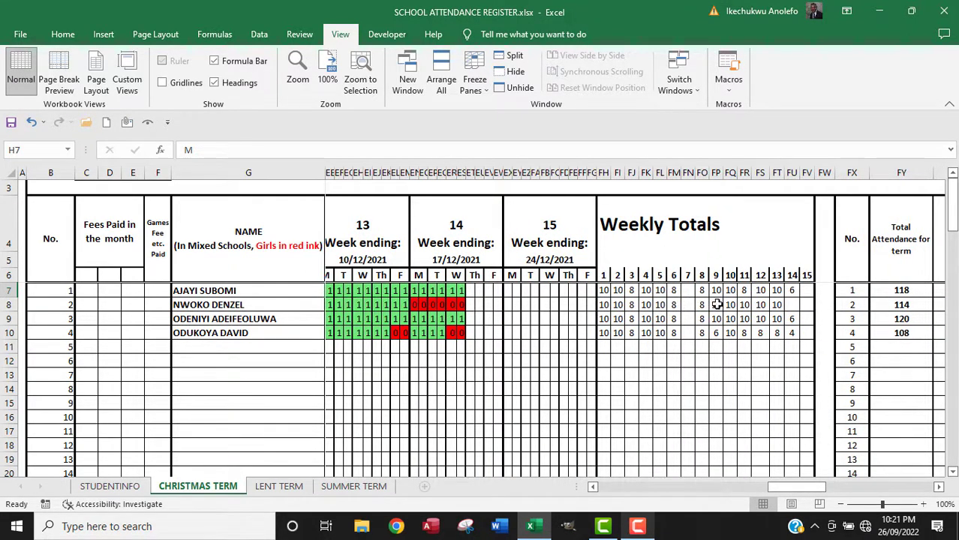
click(793, 305)
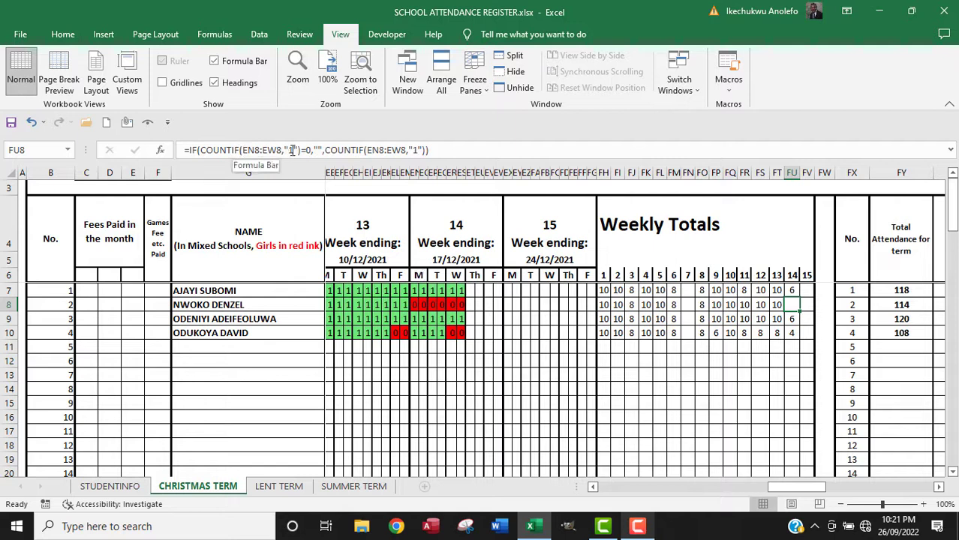
drag(204, 150, 323, 150)
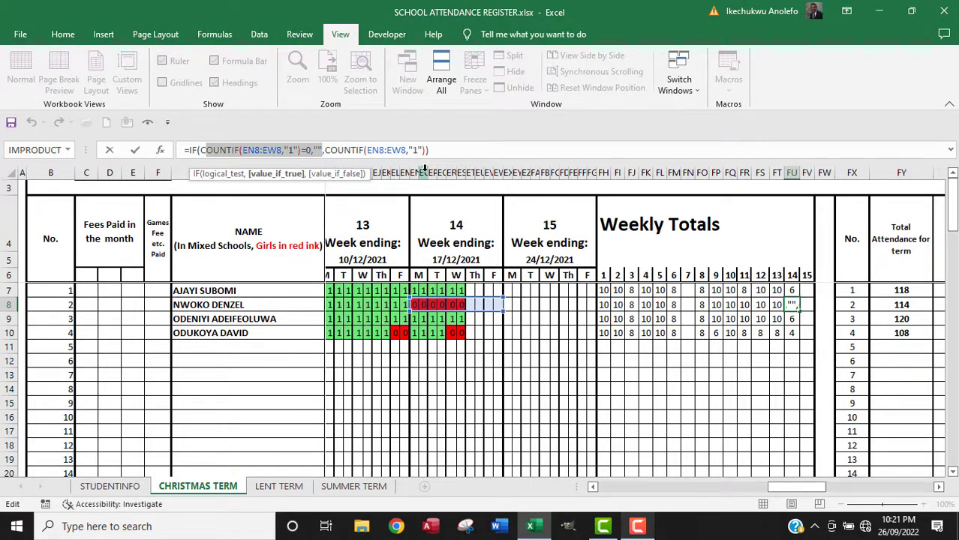
click(386, 151)
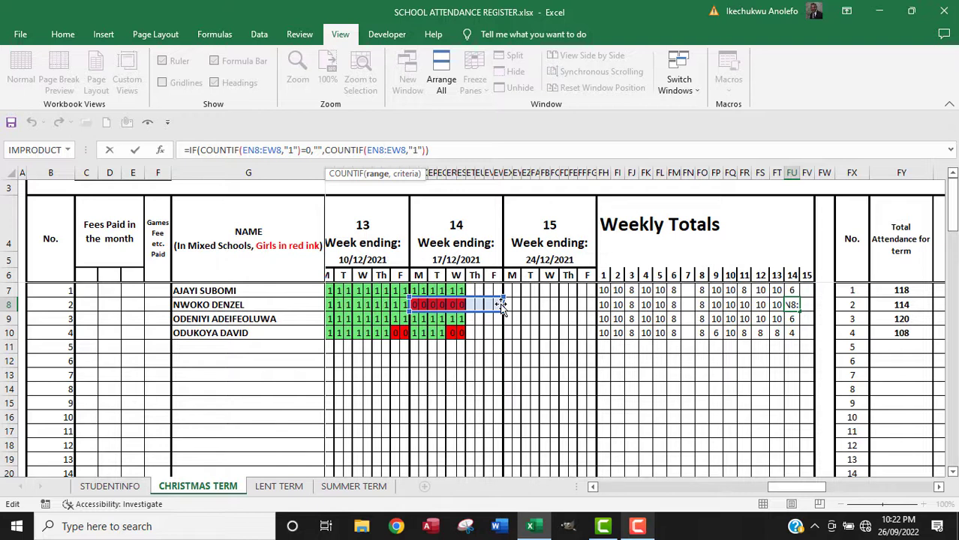
key(Escape)
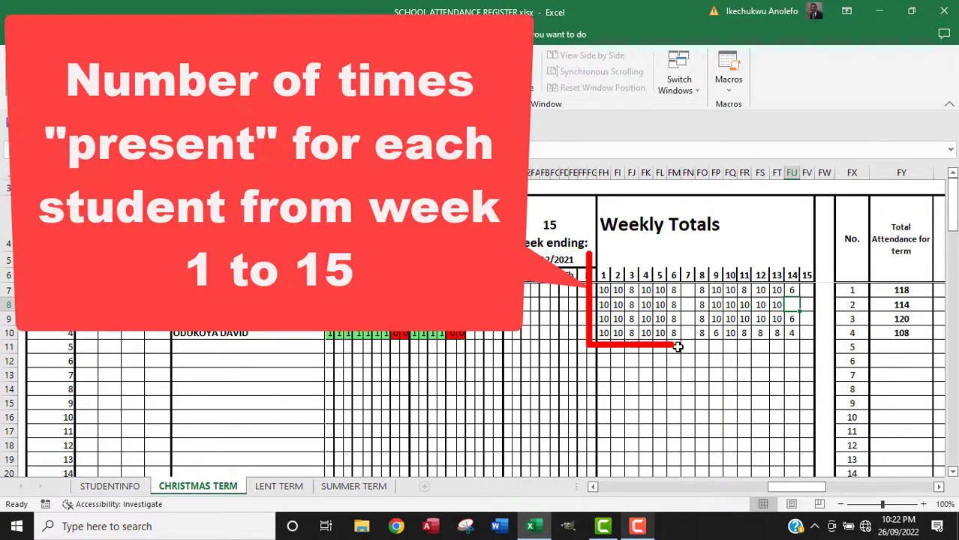
Review the girls' rows under Weekly Totals and inspect the week 2 COUNTIF formula in FI22.
scroll(693, 367, down, 3)
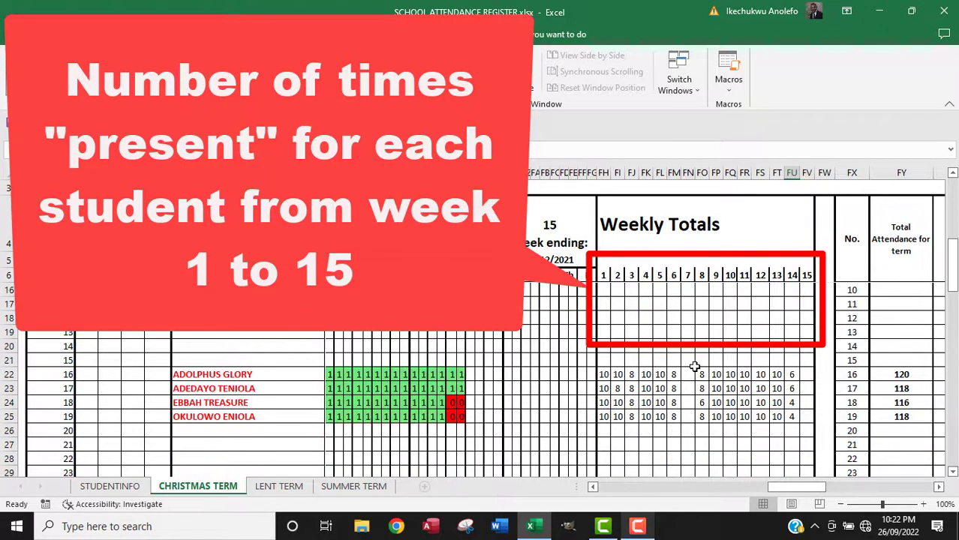
scroll(693, 367, down, 1)
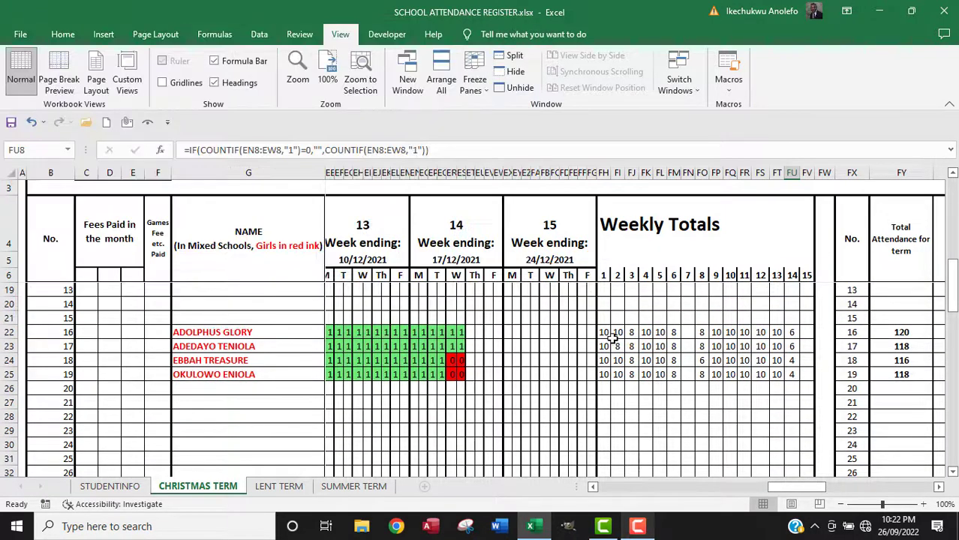
click(617, 333)
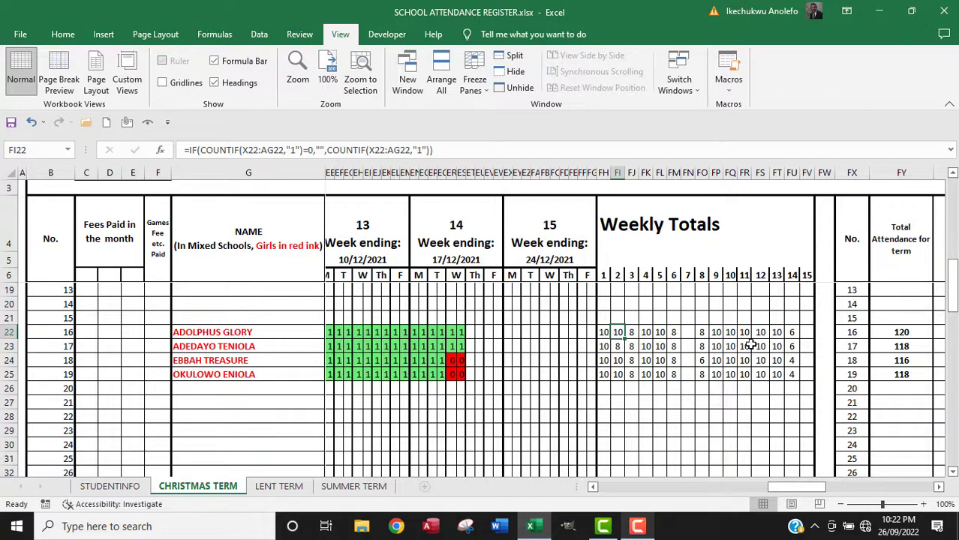
Inspect the Total Attendances for each week formulas in FH39, FU39 and FV39, tracing the morning and afternoon totals they add.
drag(952, 302, 947, 414)
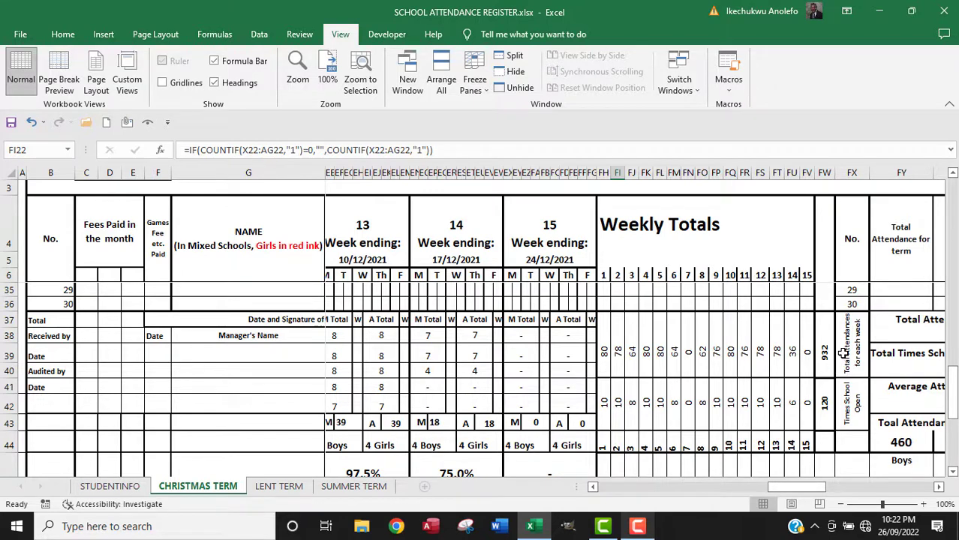
click(605, 353)
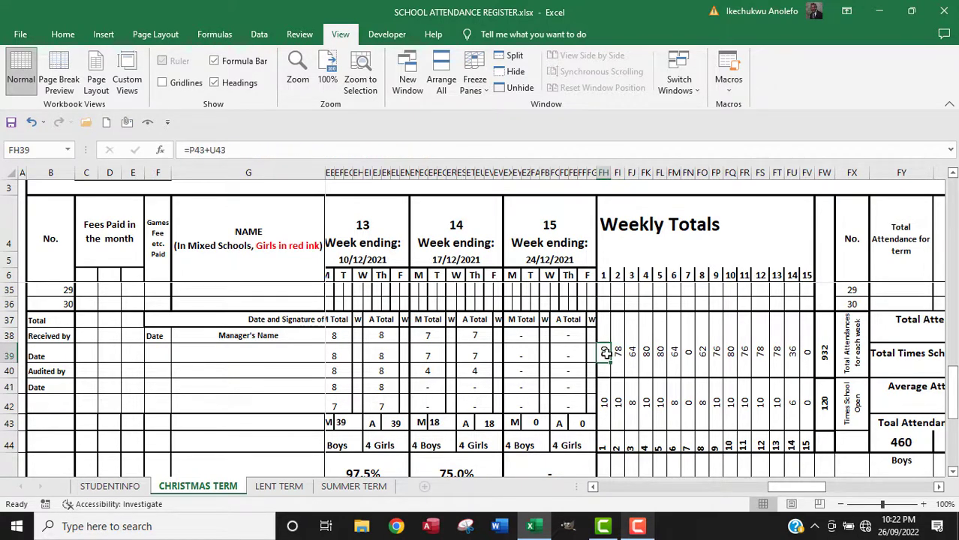
click(202, 148)
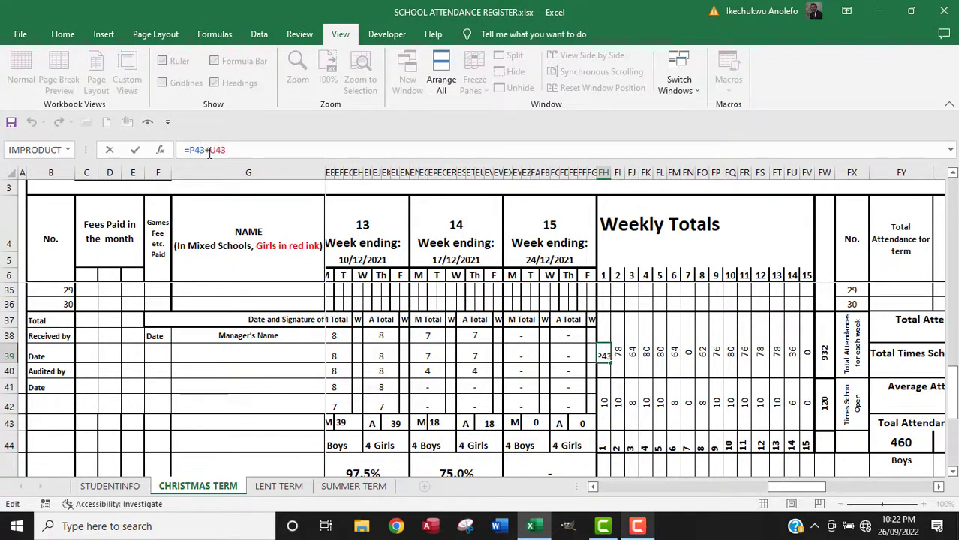
click(796, 358)
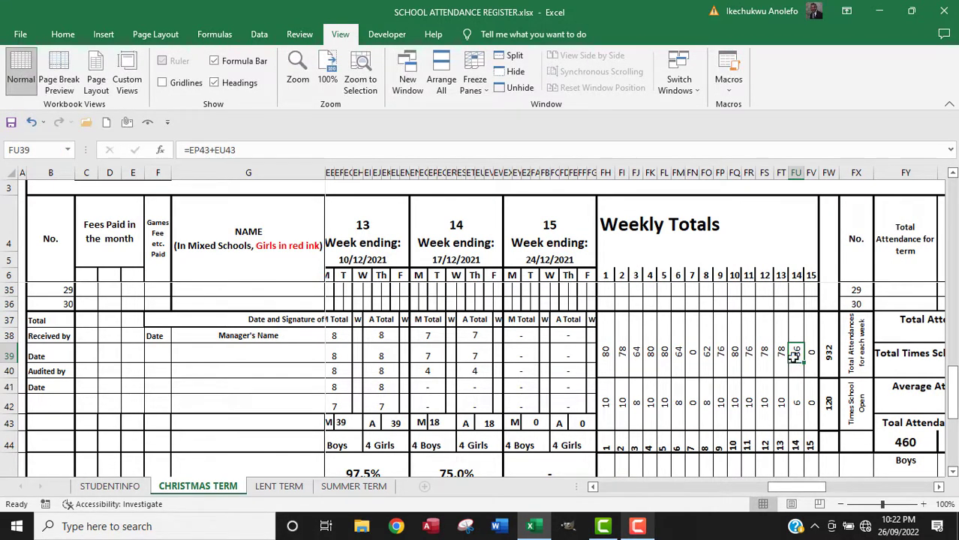
click(211, 150)
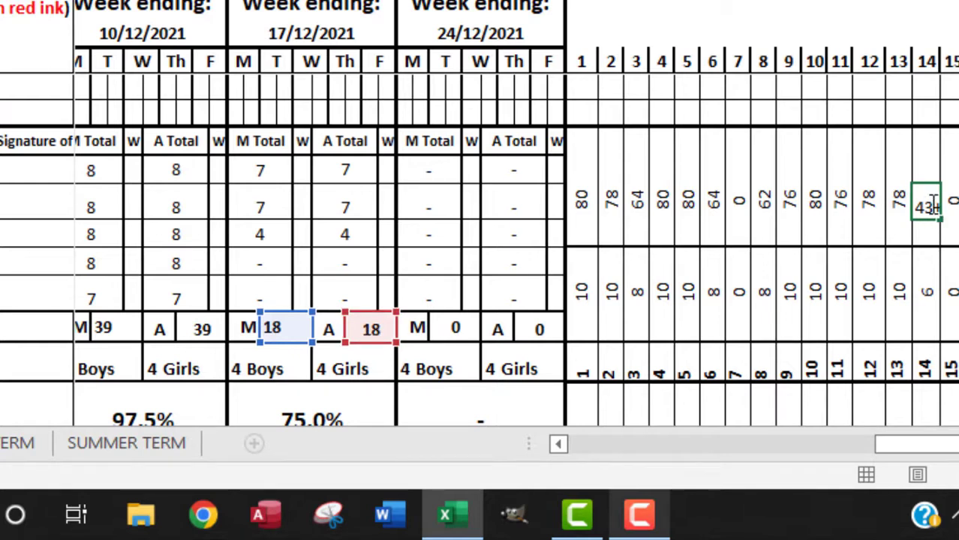
key(ctrl+Return)
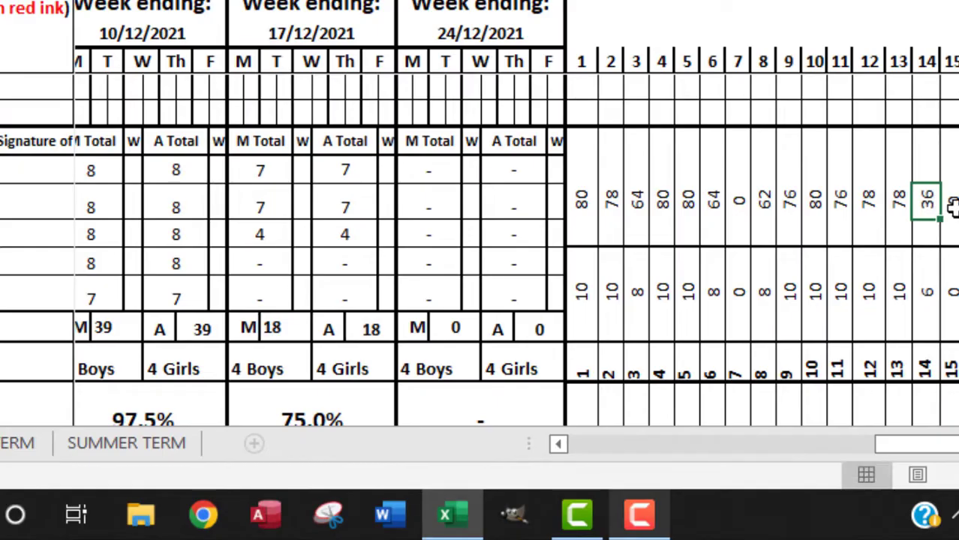
click(954, 207)
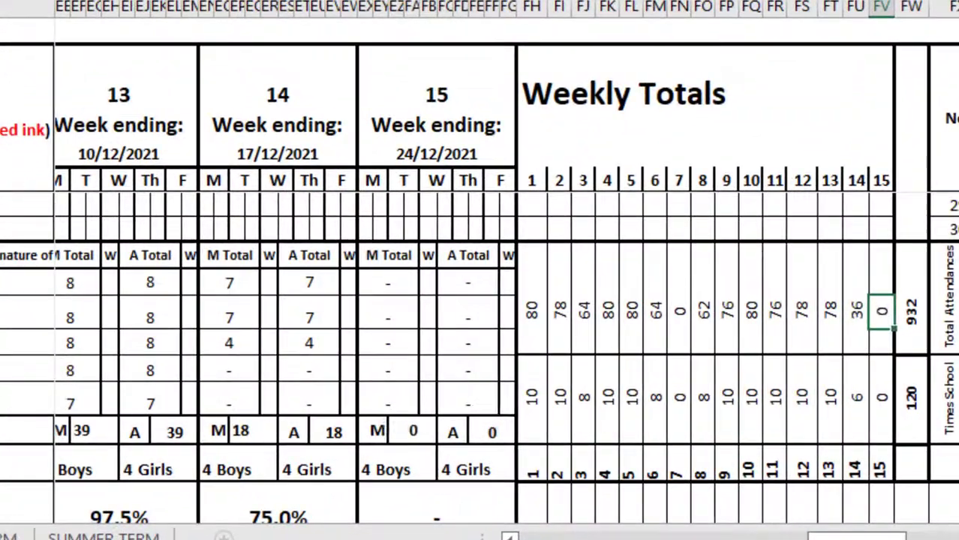
key(F2)
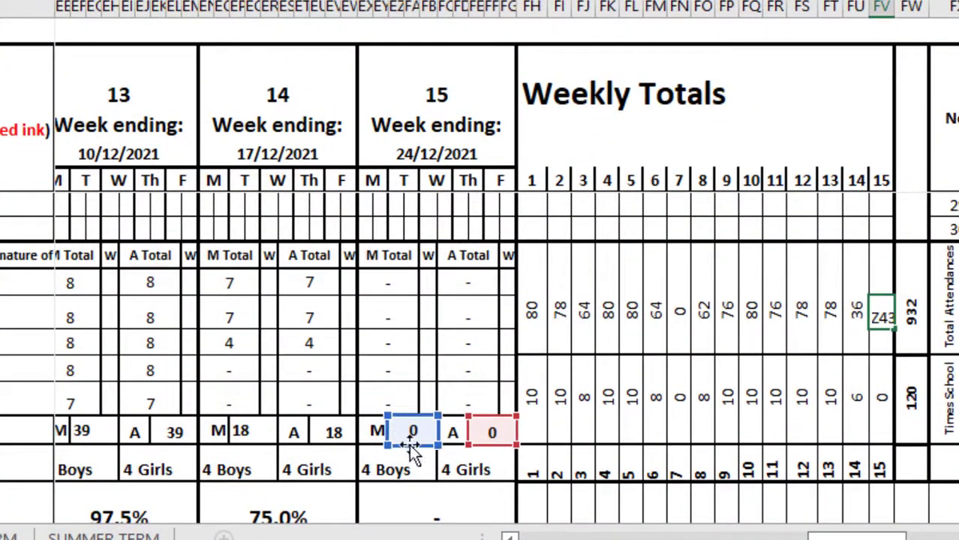
key(ctrl+Return)
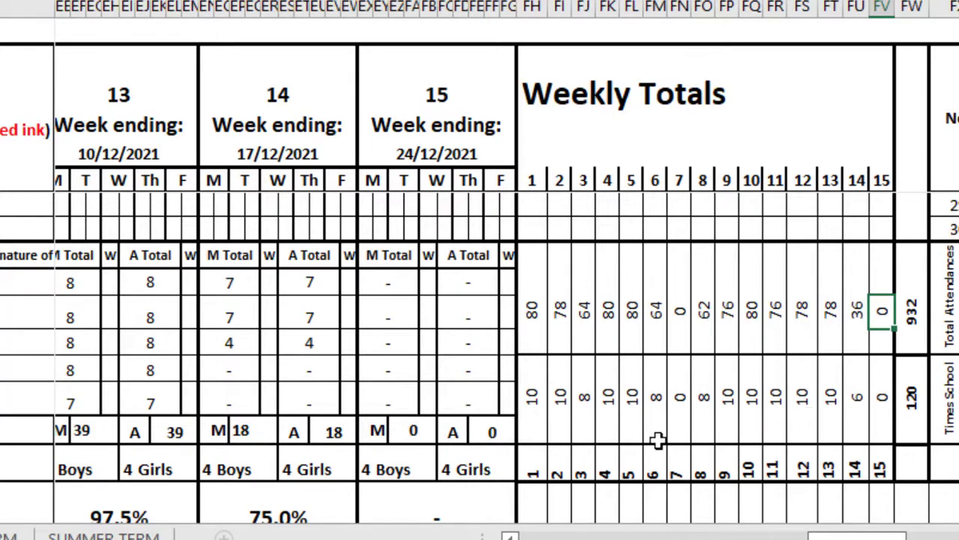
Inspect the Times School Open formula for week 1 in FH42, which counts 1s and 0s across N7:W7.
click(530, 403)
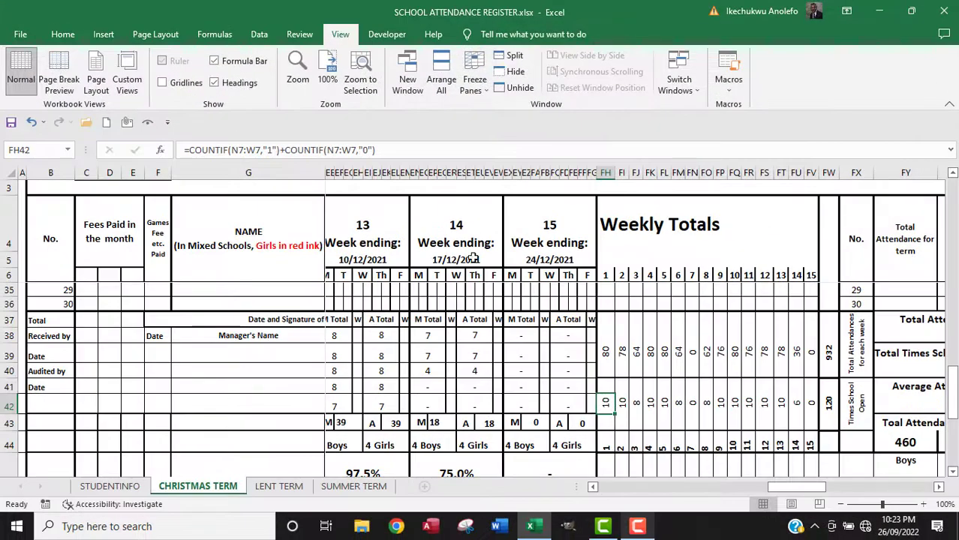
click(337, 150)
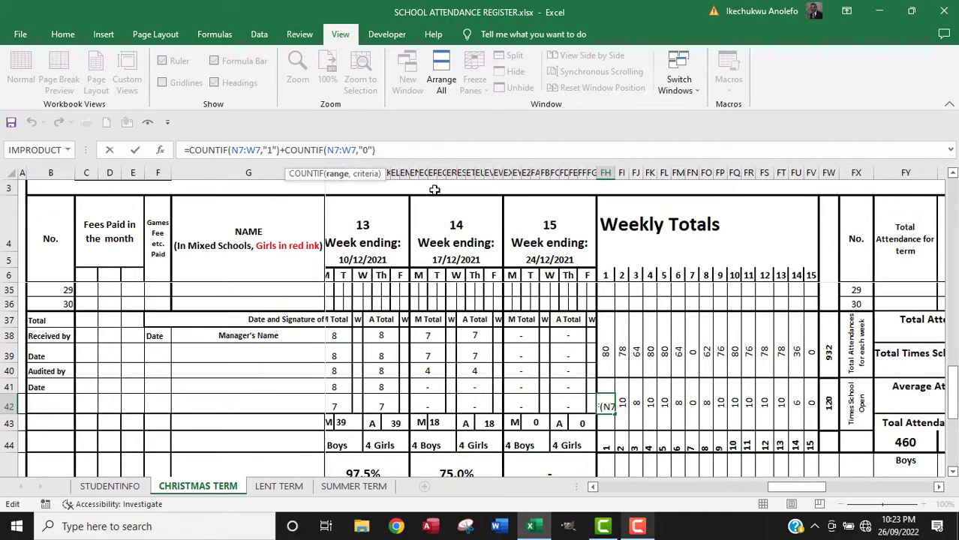
key(Escape)
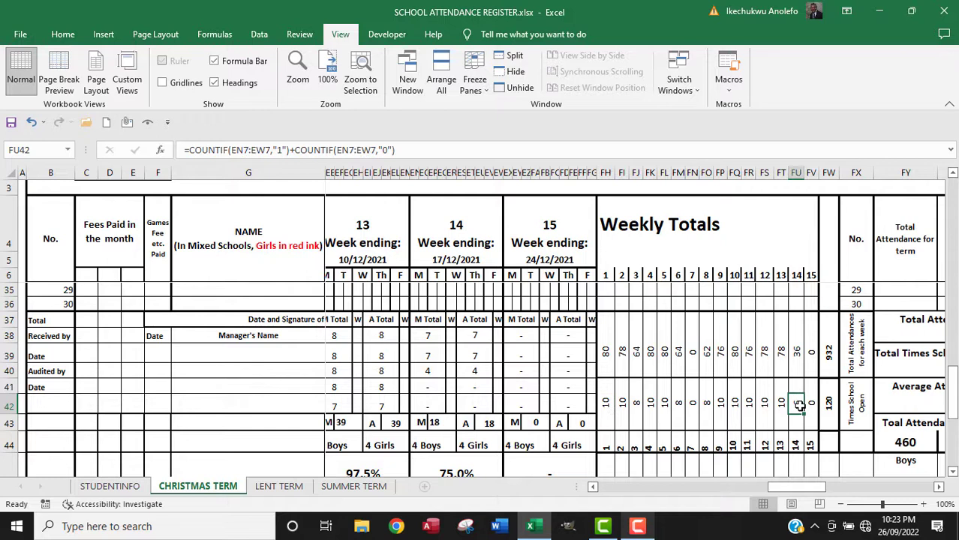
Inspect week 14's Times School Open formula in FU42 and trace its COUNTIF range EN7:EW7 in the first student's row.
click(357, 150)
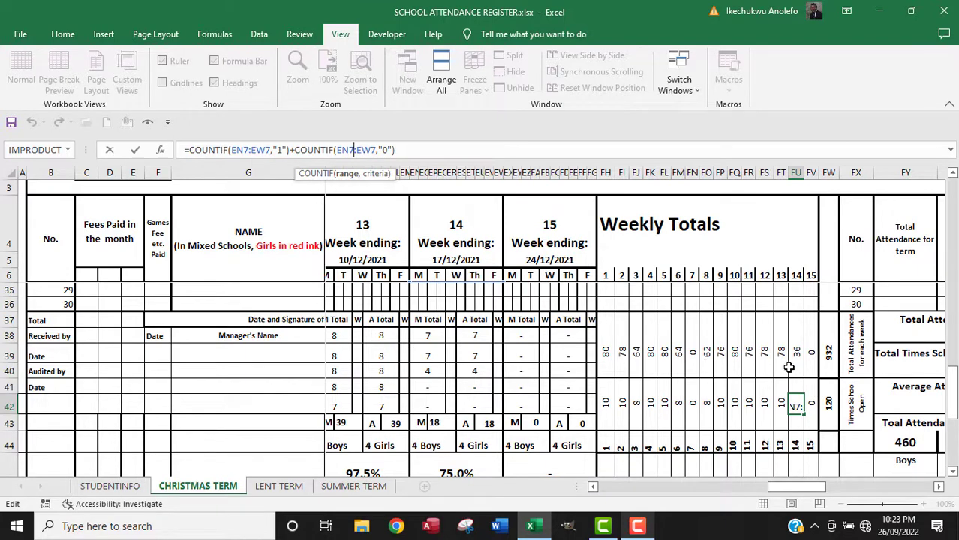
drag(944, 394, 935, 198)
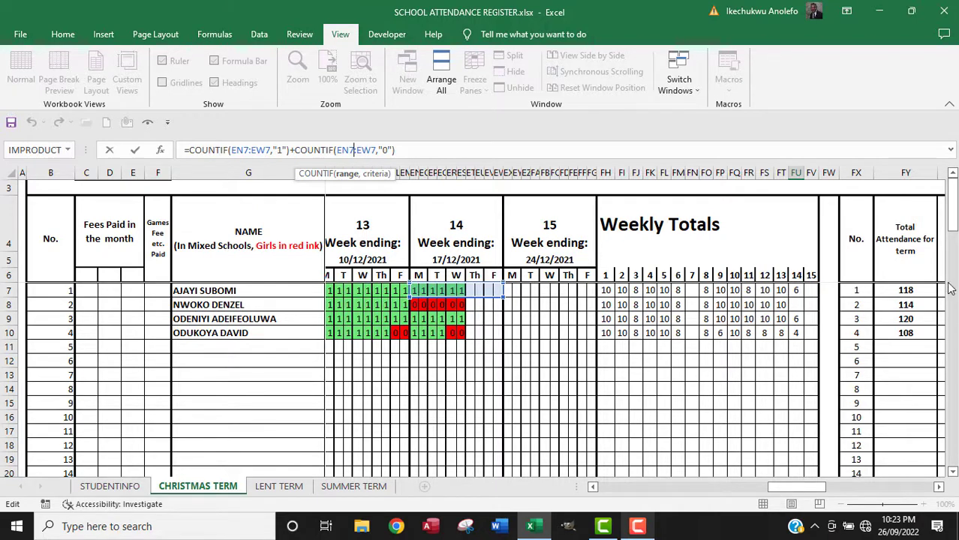
drag(951, 228, 952, 364)
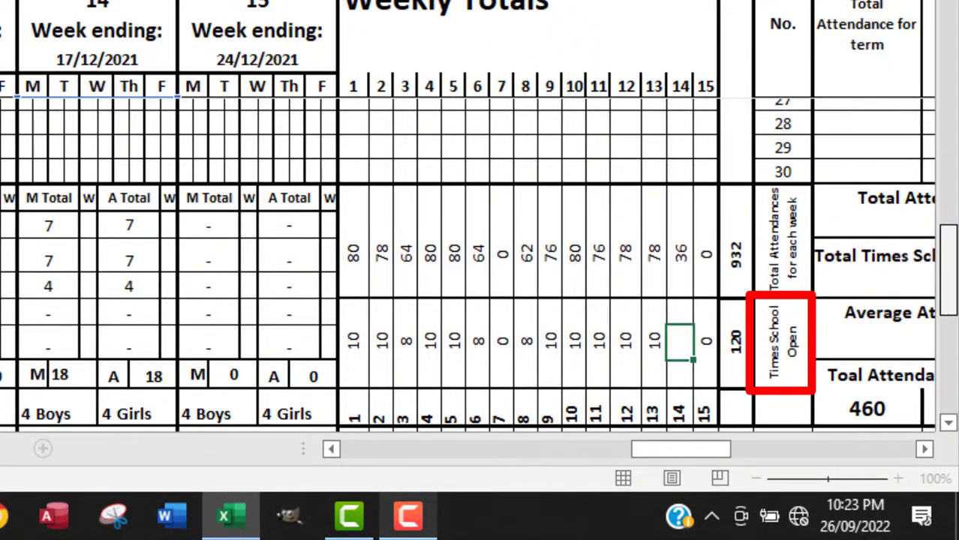
mouse_move(949, 275)
mouse_down()
mouse_move(934, 16)
mouse_move(947, 6)
mouse_up()
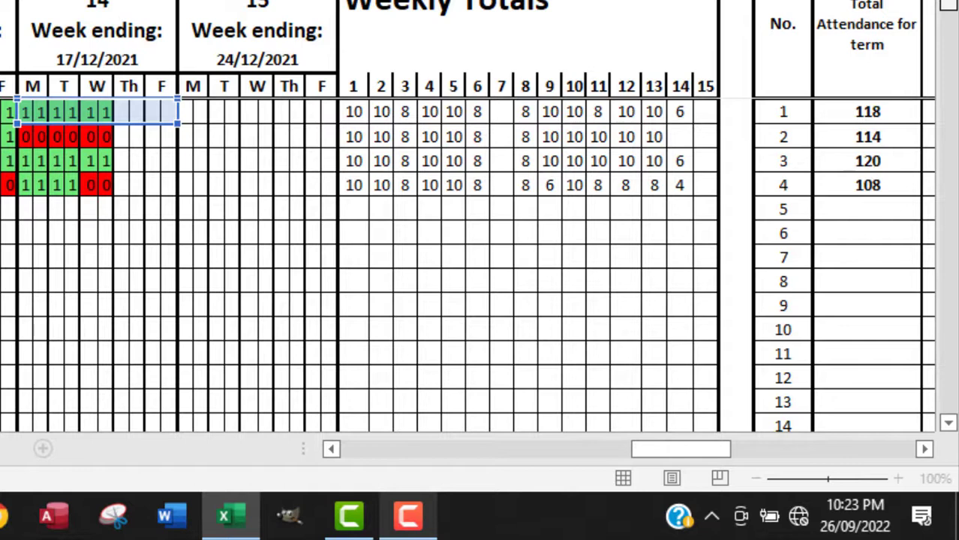
drag(938, 2, 921, 325)
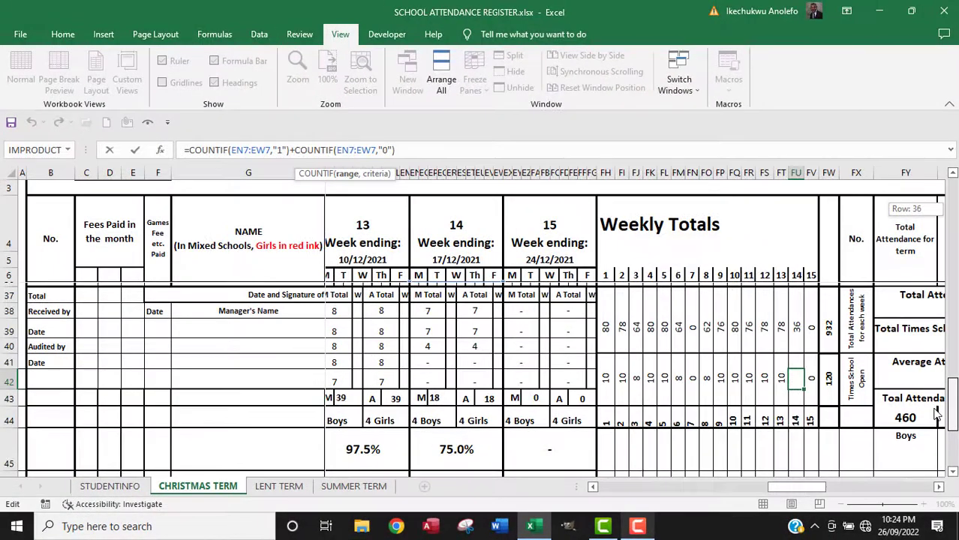
drag(935, 409, 935, 413)
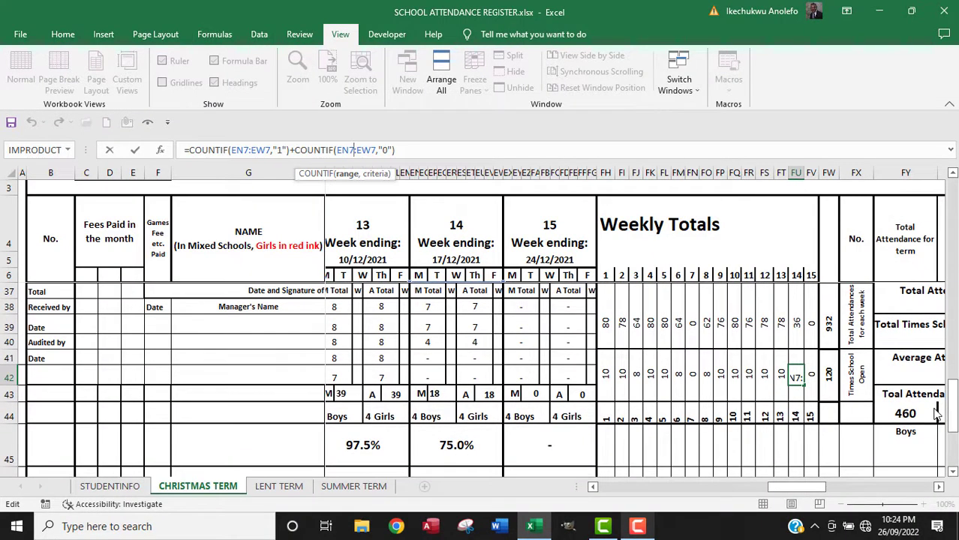
key(Escape)
Inspect week 13's Times School Open formula in FT42 and trace its COUNTIF range ED7:EM7 in the first student's row.
click(780, 382)
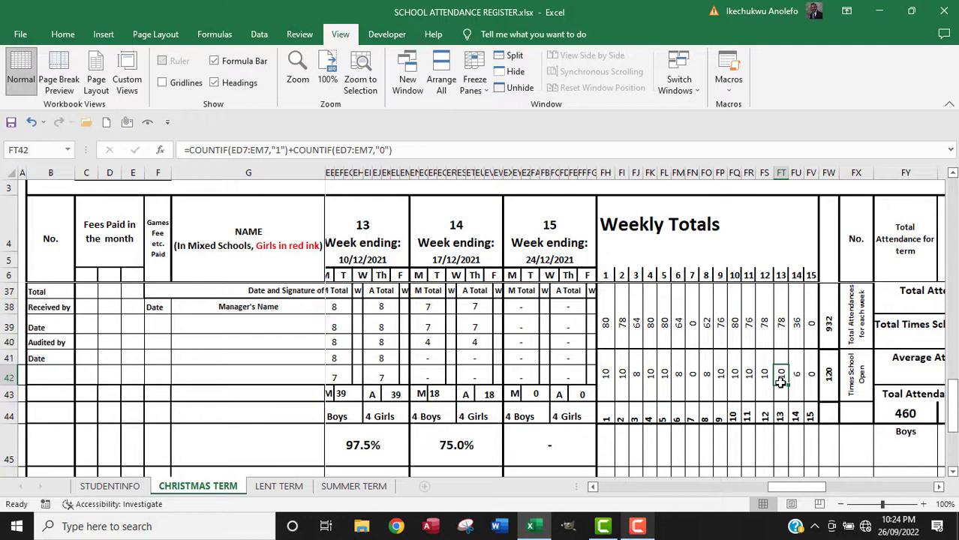
click(360, 149)
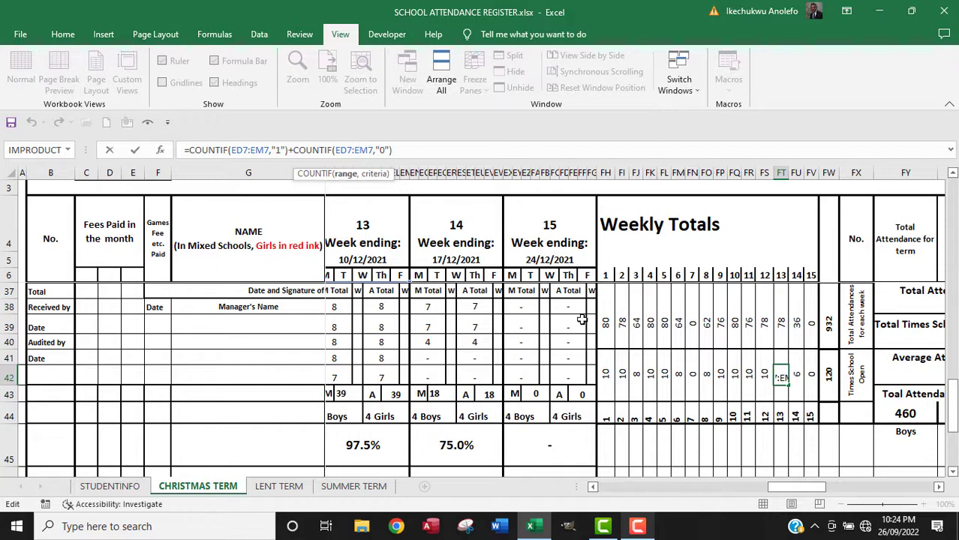
drag(952, 406, 953, 186)
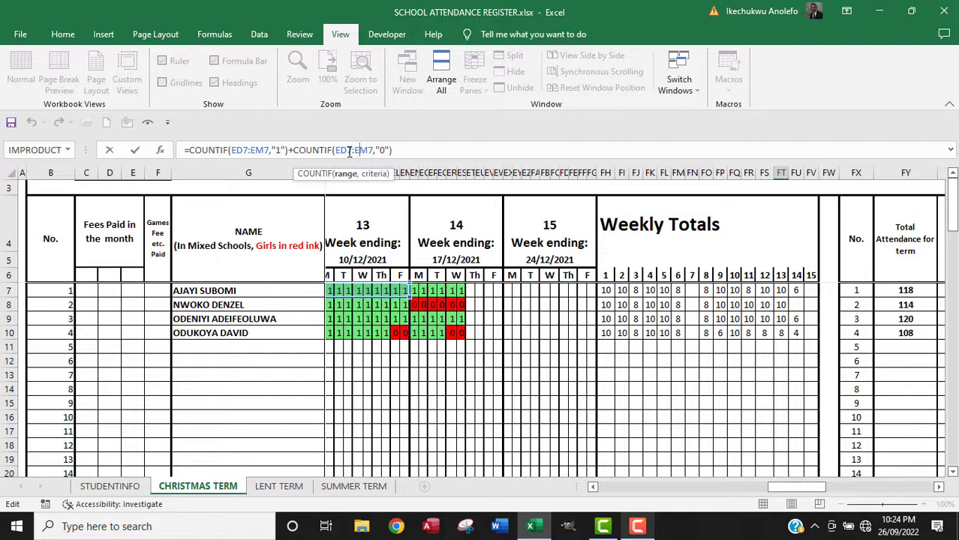
key(Escape)
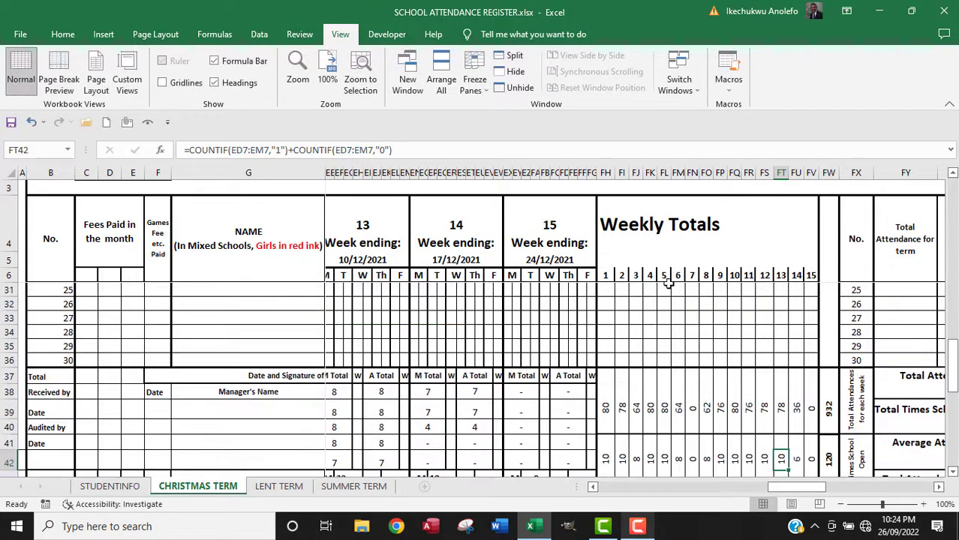
Inspect the Total Attendance for term formula and trace its range FY7:FY36 through the students' term attendance figures.
drag(793, 490, 810, 489)
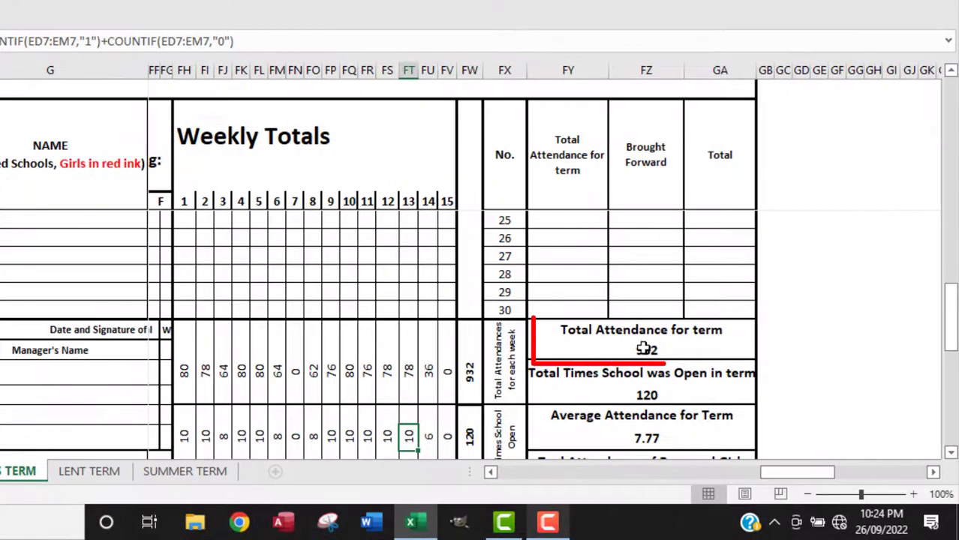
click(713, 391)
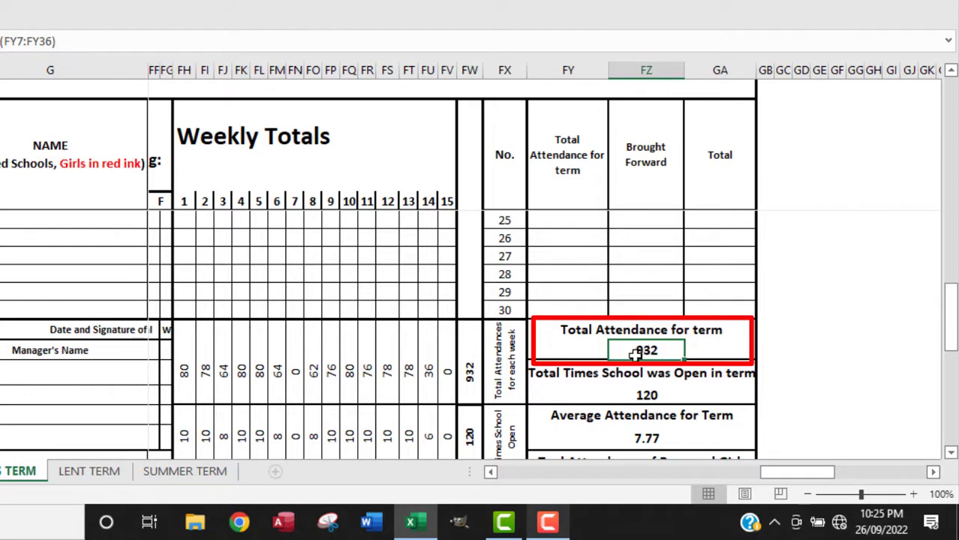
drag(952, 334, 944, 105)
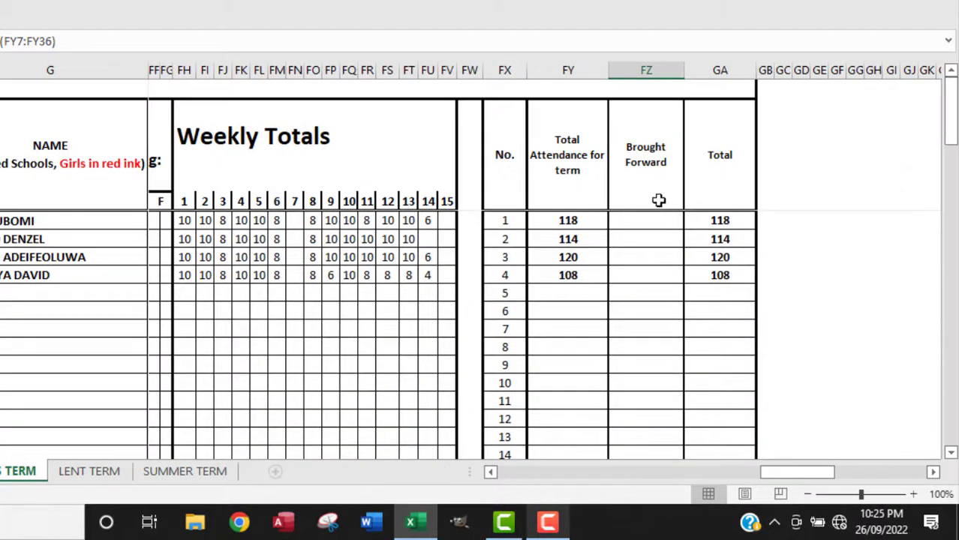
click(575, 220)
drag(575, 221, 568, 259)
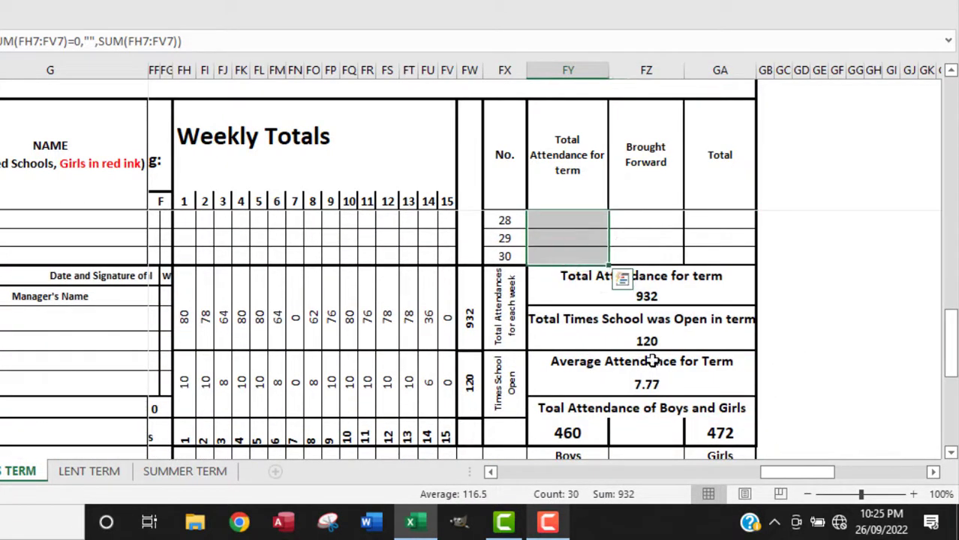
click(647, 298)
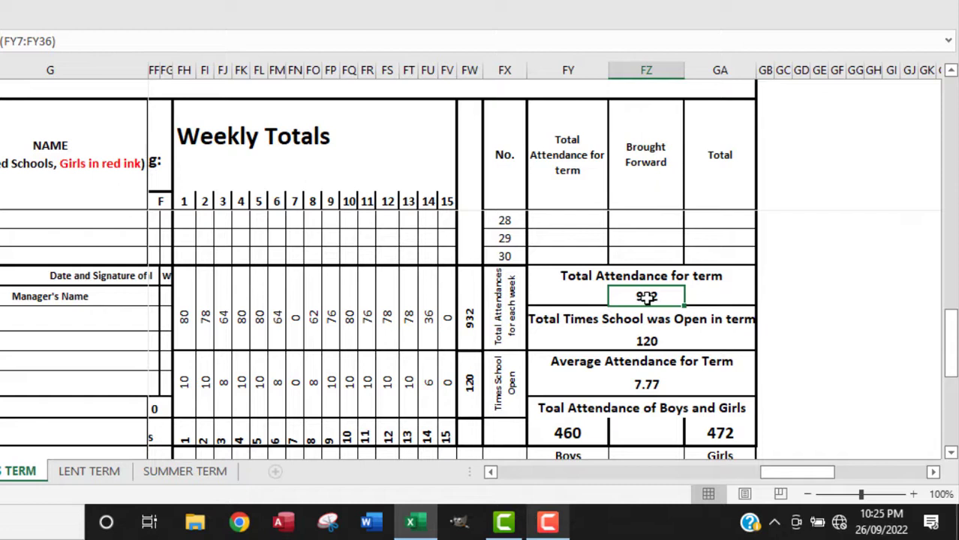
Compare the sum of weekly attendances FH39:FV39 in column FW with the Total Attendance for term cell.
click(468, 322)
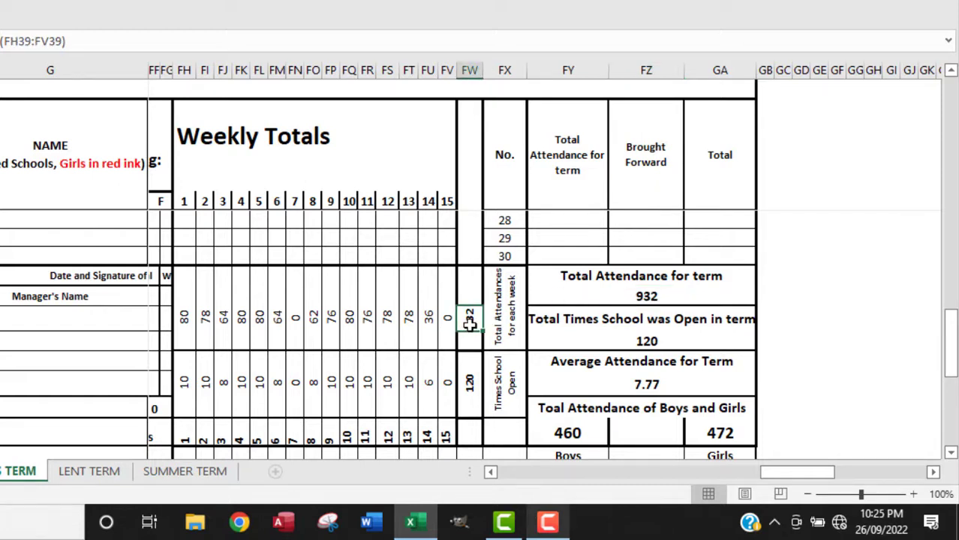
drag(184, 316, 447, 321)
click(469, 323)
click(650, 297)
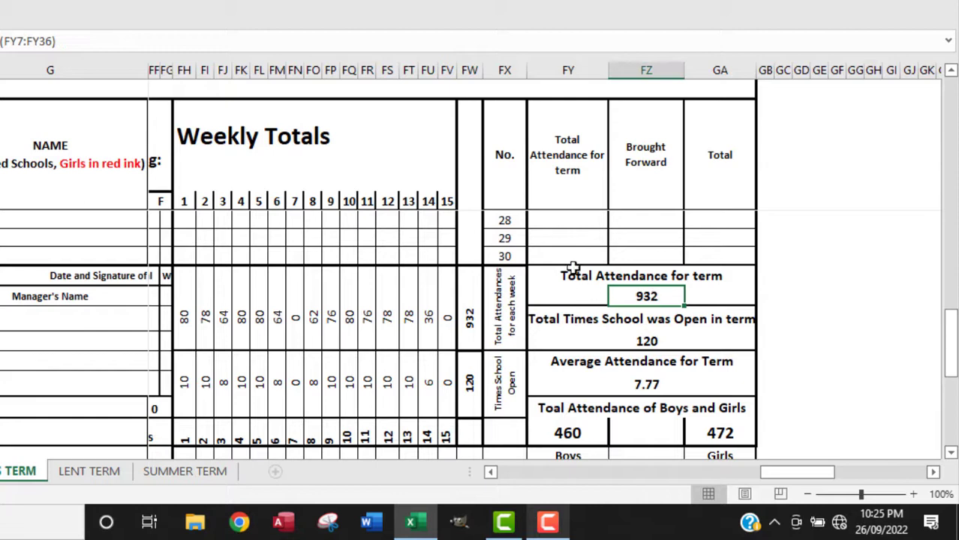
Select the students' term attendances FY7:FY36 again and check their sum against the term total and the weekly attendances total.
scroll(582, 278, up, 9)
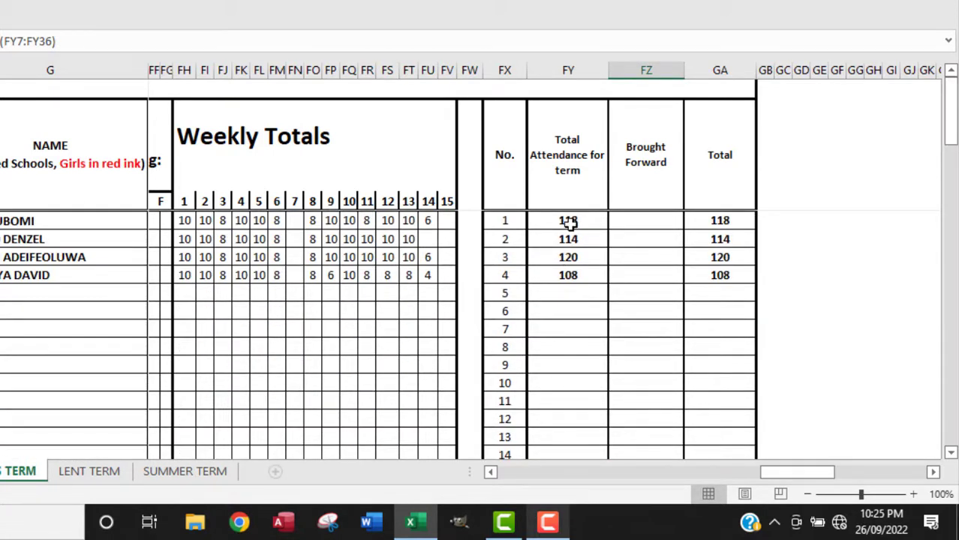
drag(573, 222, 563, 314)
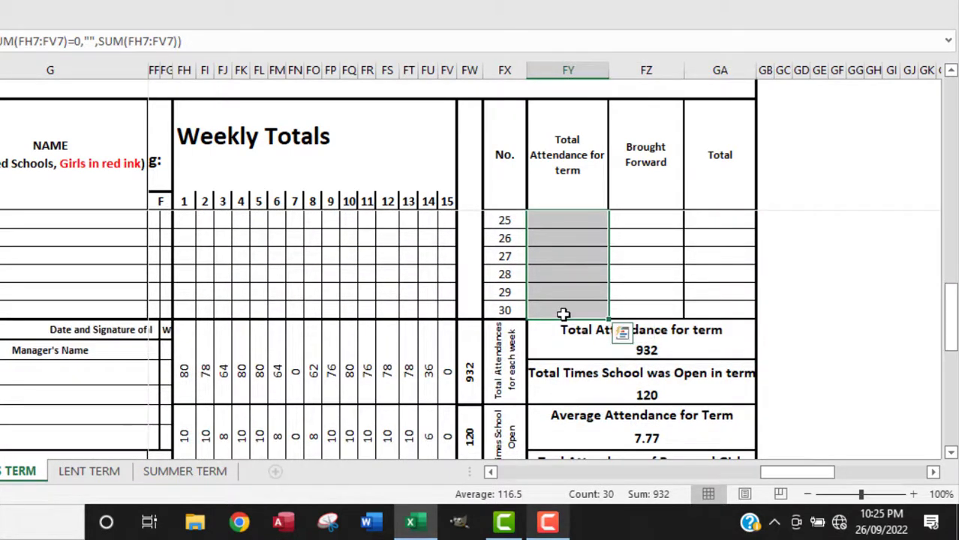
click(646, 350)
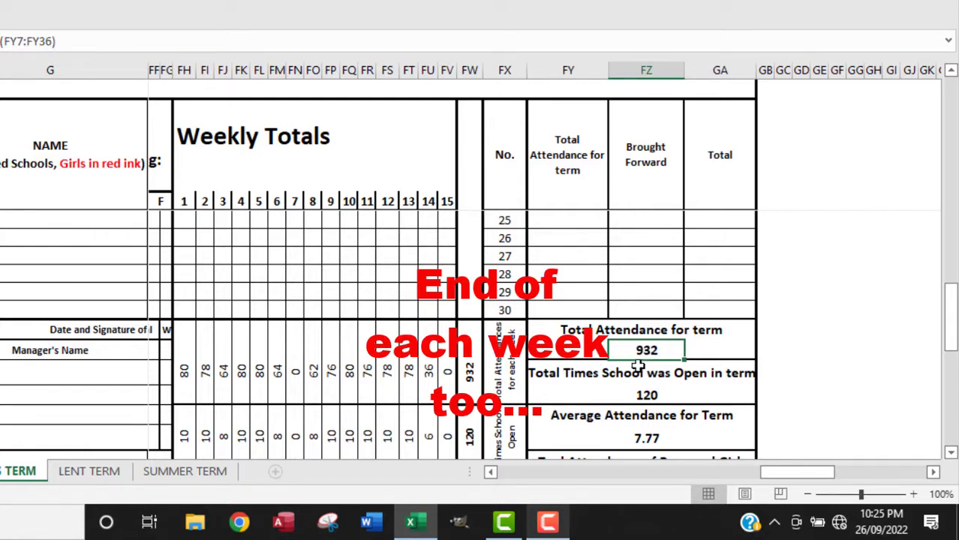
click(467, 374)
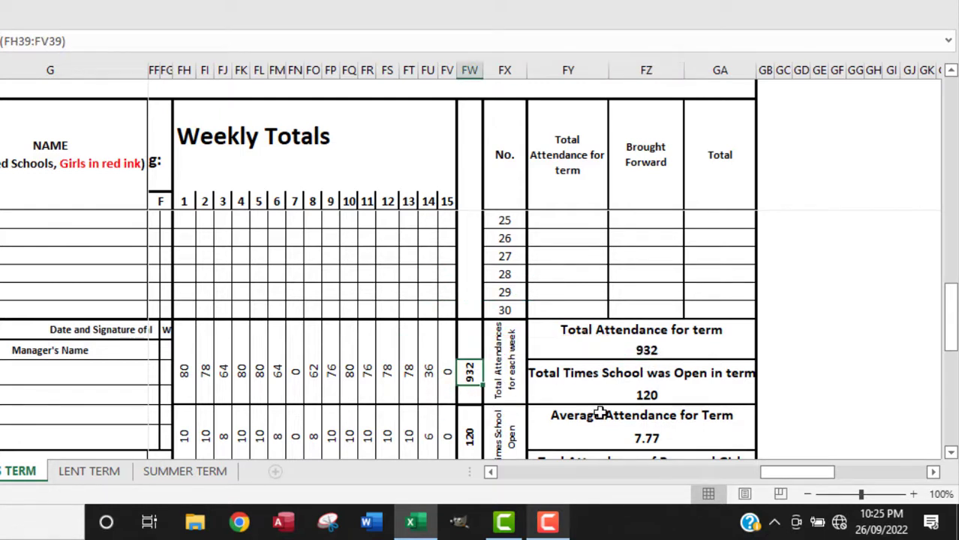
Inspect the Total Times School was Open and Average Attendance for Term formulas, tracing the former to the Times School Open total in column FW.
scroll(600, 412, down, 3)
click(647, 340)
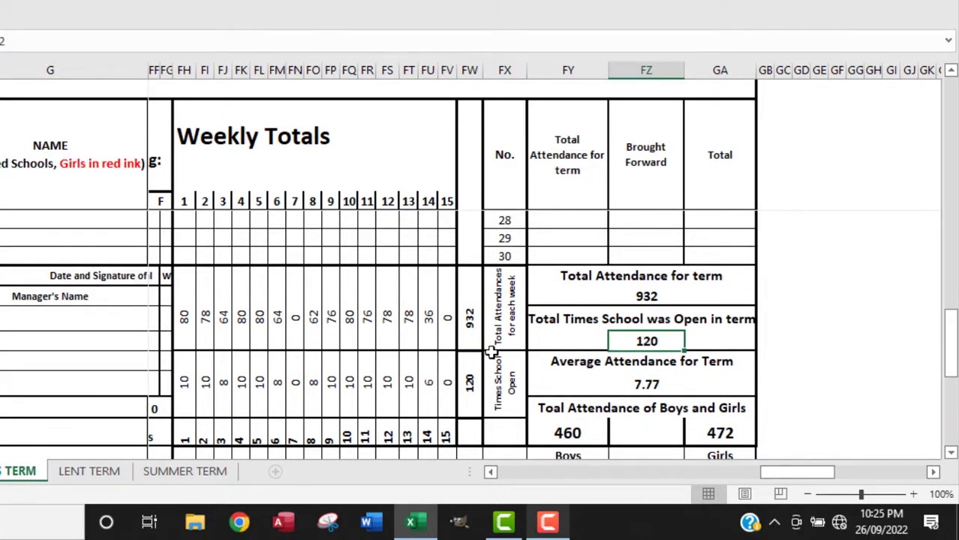
click(468, 381)
click(653, 340)
click(647, 385)
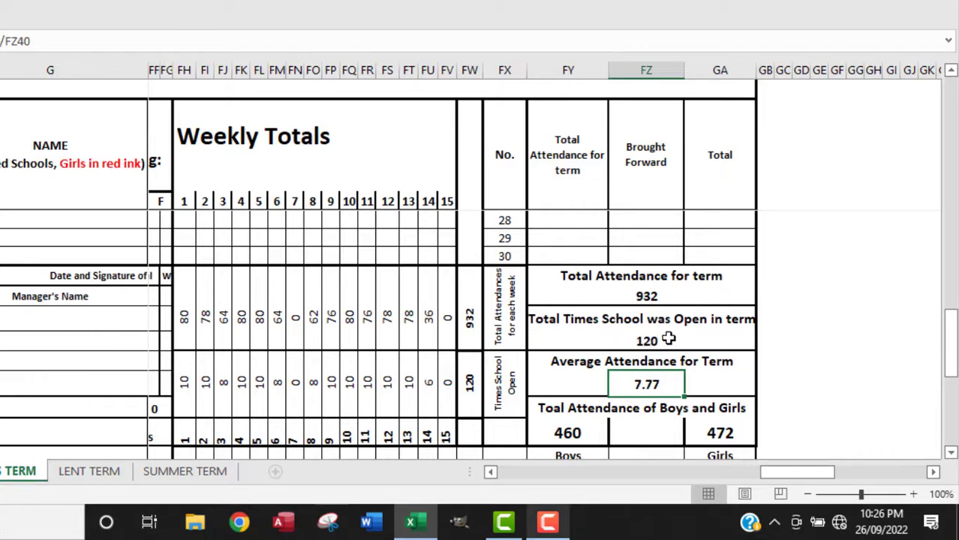
Inspect the boys' total attendance formula and trace its range FY7:FY21 against the boys' and girls' rows.
scroll(668, 363, down, 3)
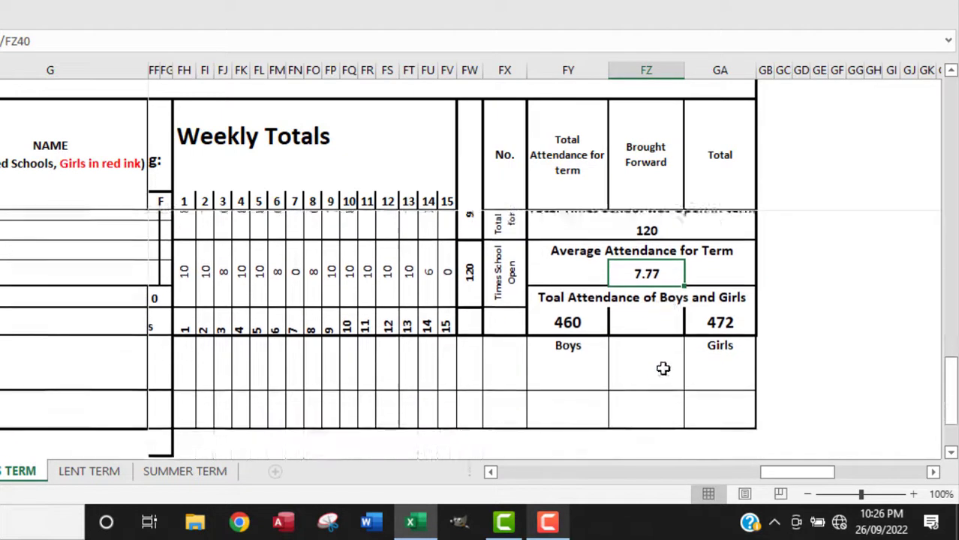
click(564, 316)
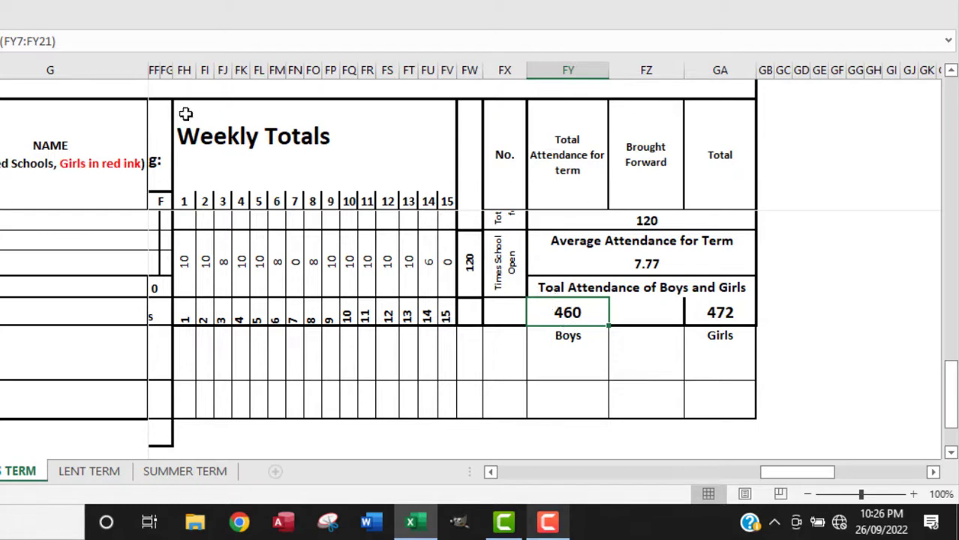
click(35, 43)
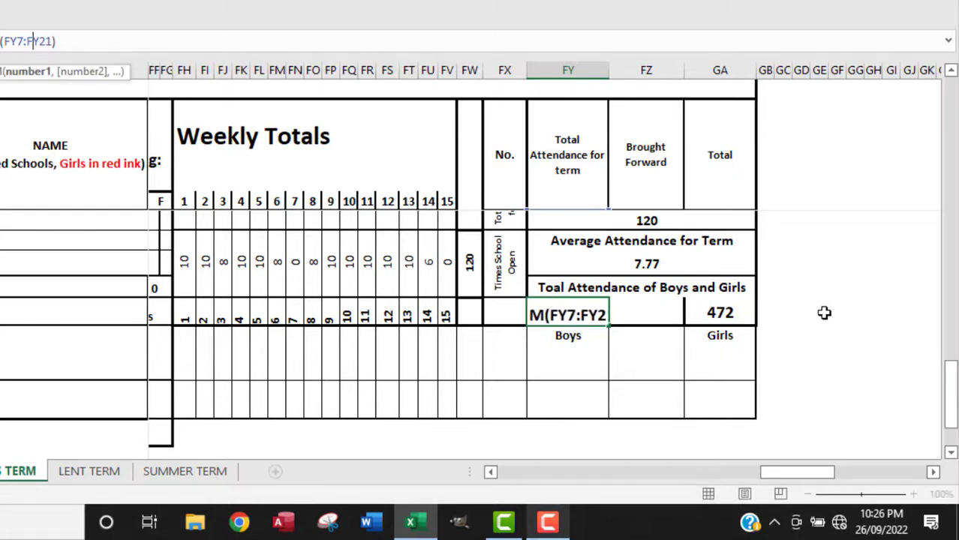
drag(953, 394, 929, 98)
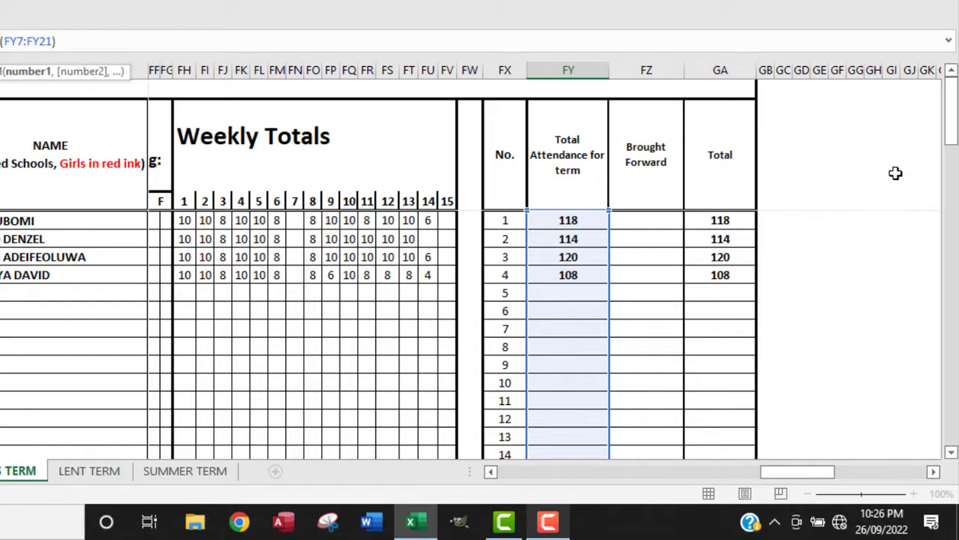
drag(950, 120, 951, 269)
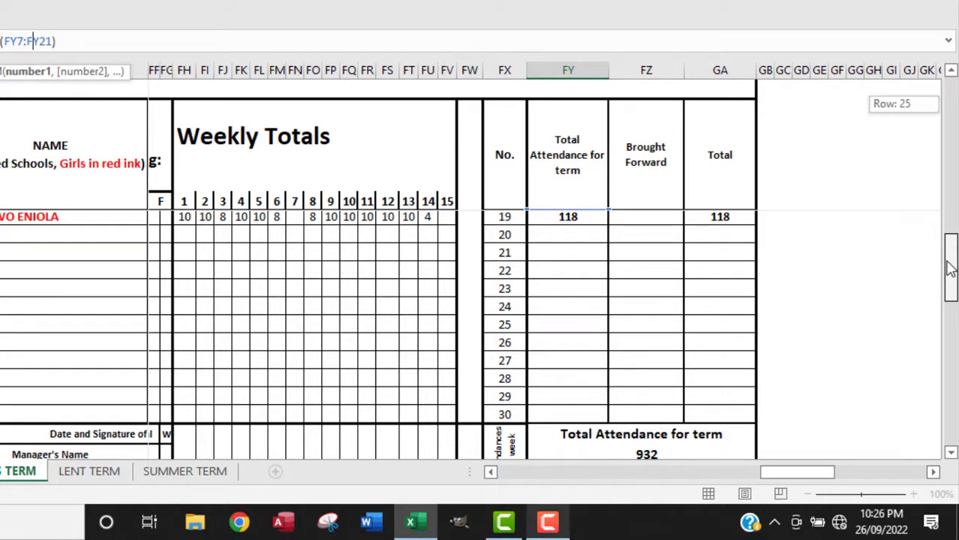
drag(951, 268, 953, 264)
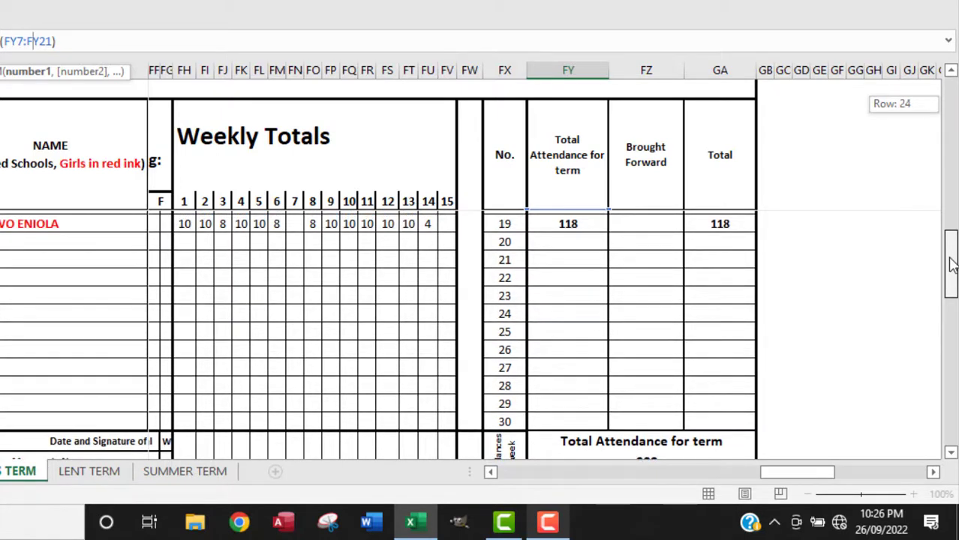
drag(951, 264, 945, 375)
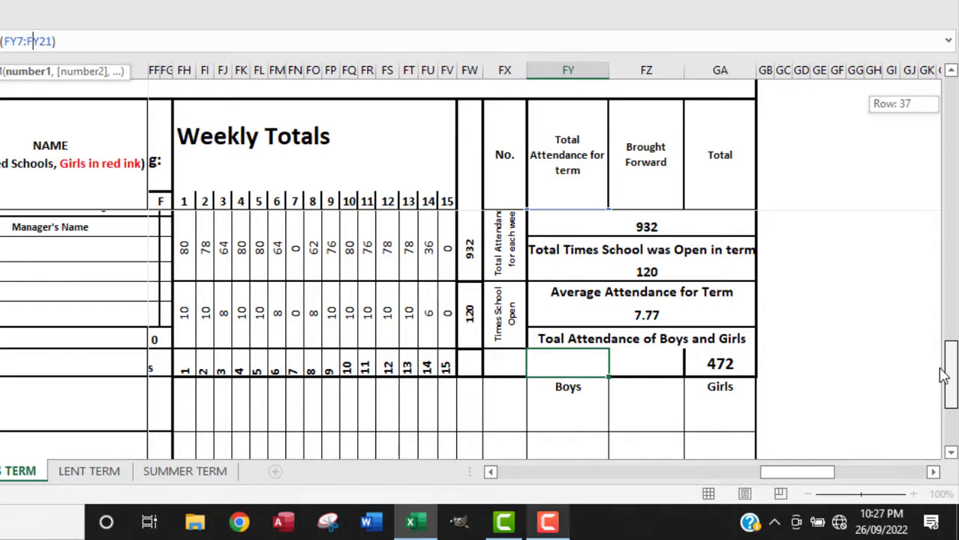
drag(943, 376, 940, 375)
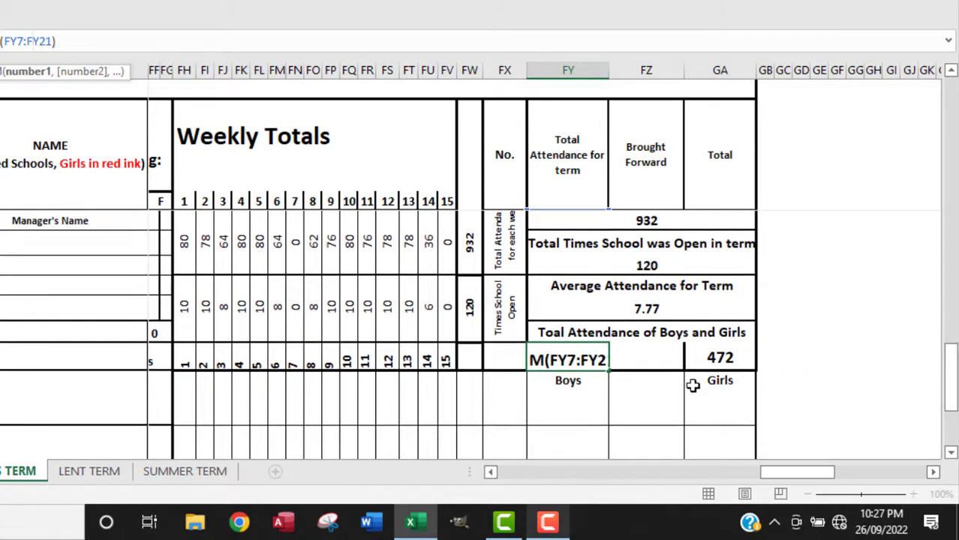
key(Return)
Inspect the girls' total attendance formula in column GA and trace its range FY22:FY36 through the girls' rows.
click(706, 362)
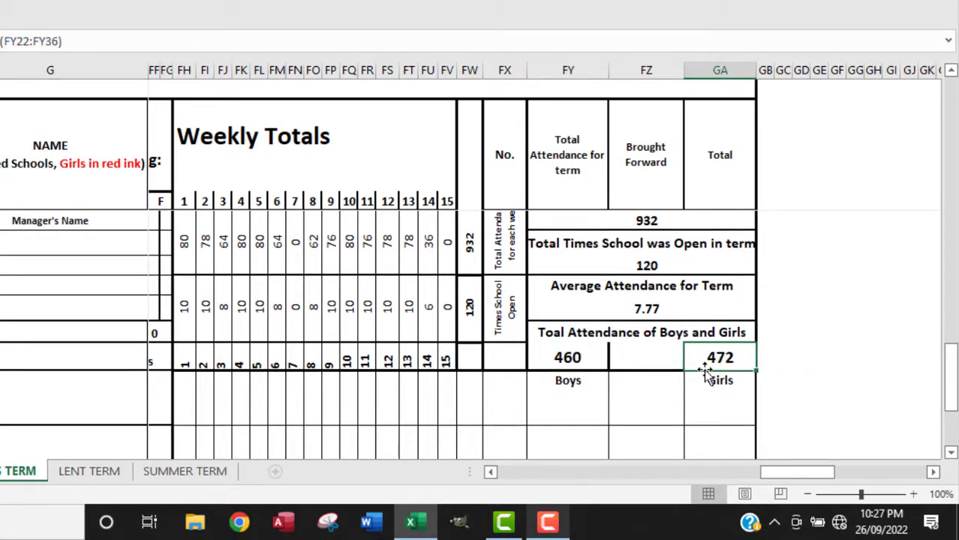
scroll(781, 359, up, 4)
drag(951, 276, 951, 225)
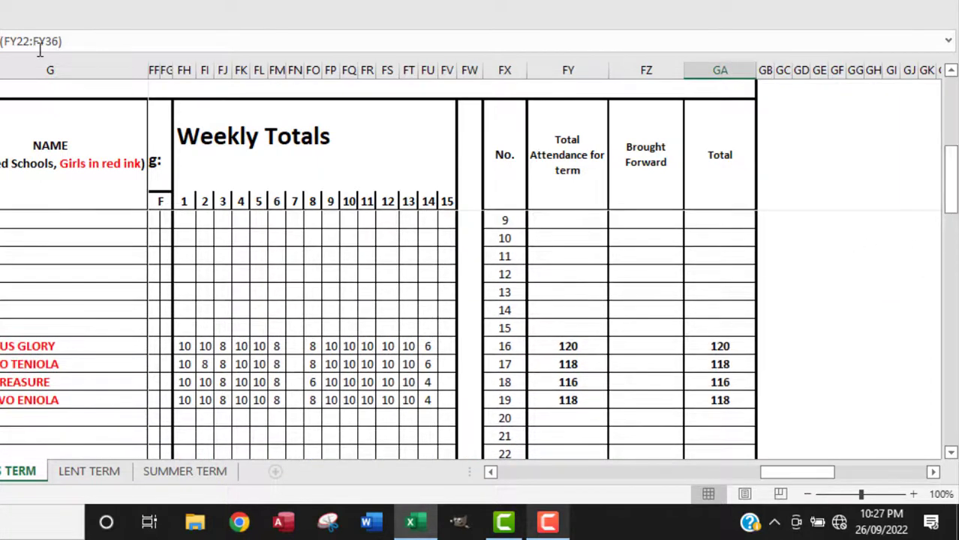
click(31, 42)
drag(956, 323, 955, 186)
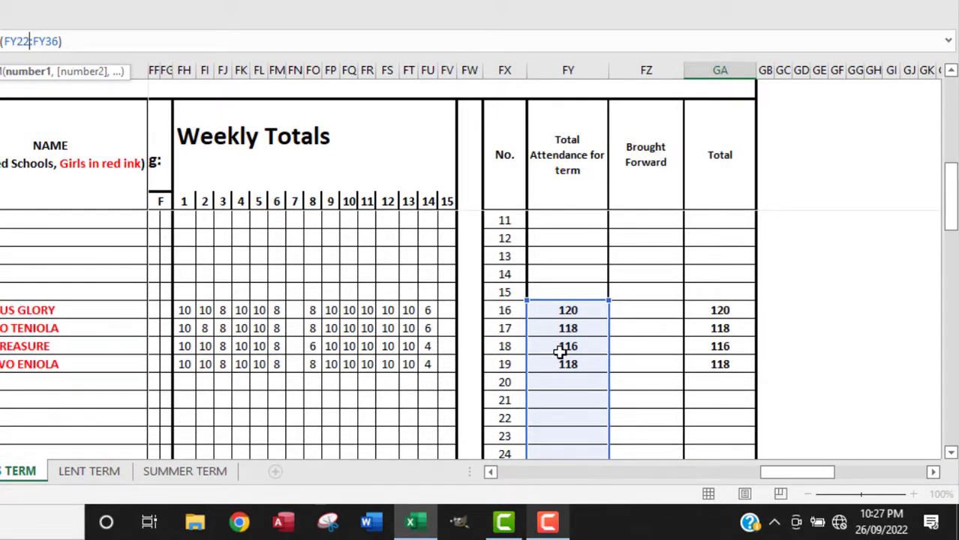
drag(951, 224, 955, 275)
key(Escape)
scroll(949, 282, down, 1)
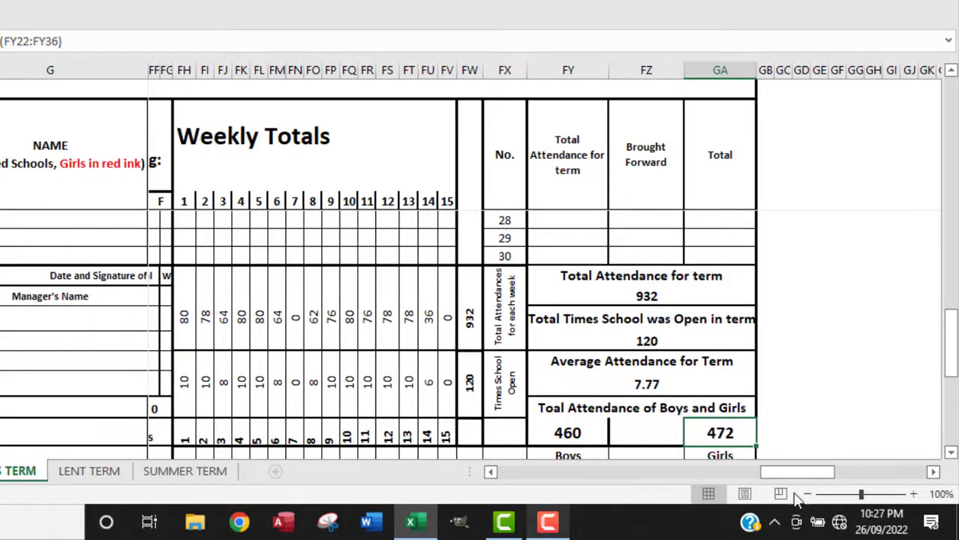
Set the week-ending date of week 1 to 23/09/2022.
drag(794, 473, 448, 477)
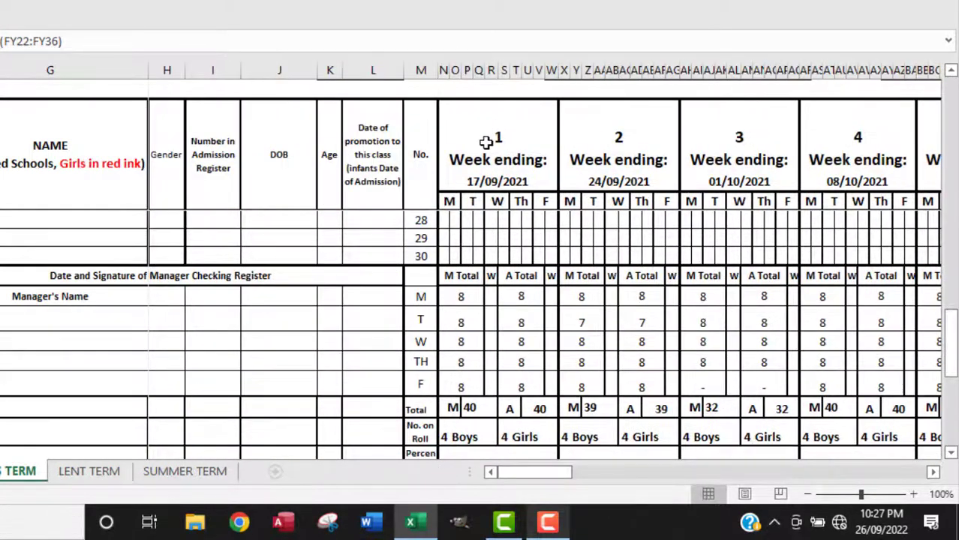
click(484, 178)
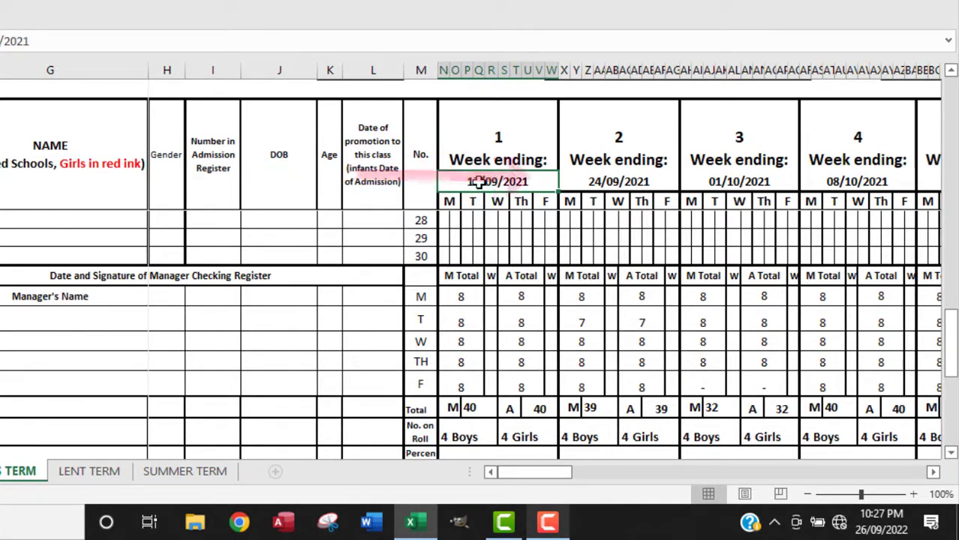
double_click(475, 182)
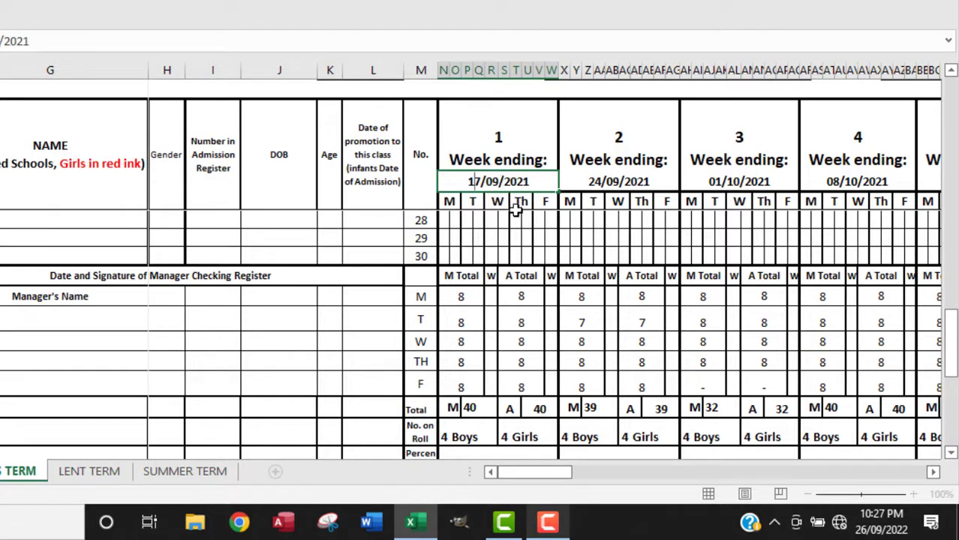
key(Right)
key(Right)
key(BackSpace)
key(BackSpace)
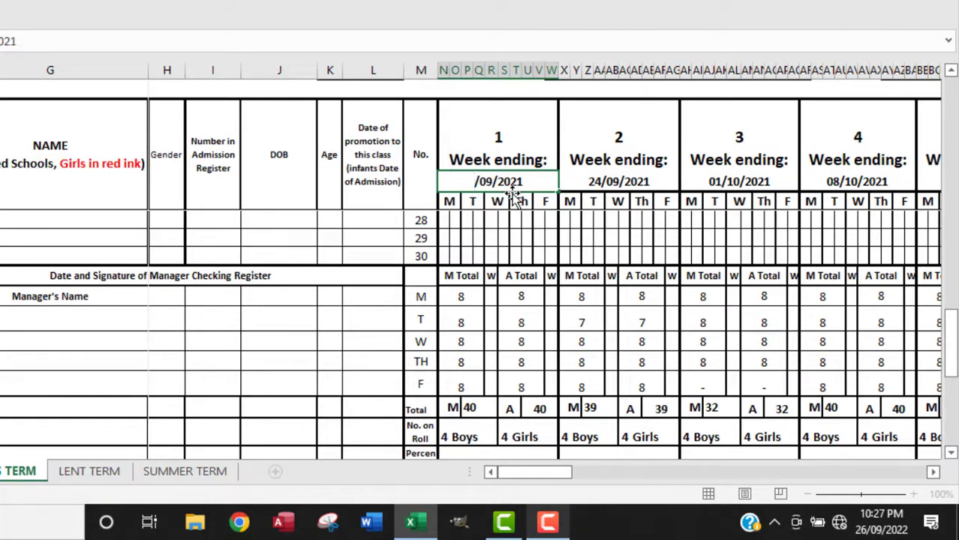
text(23)
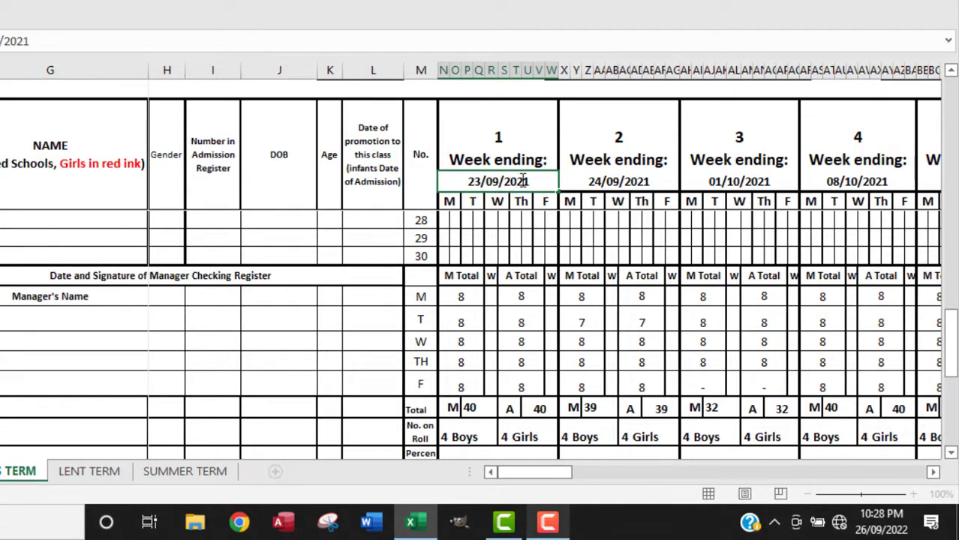
key(BackSpace)
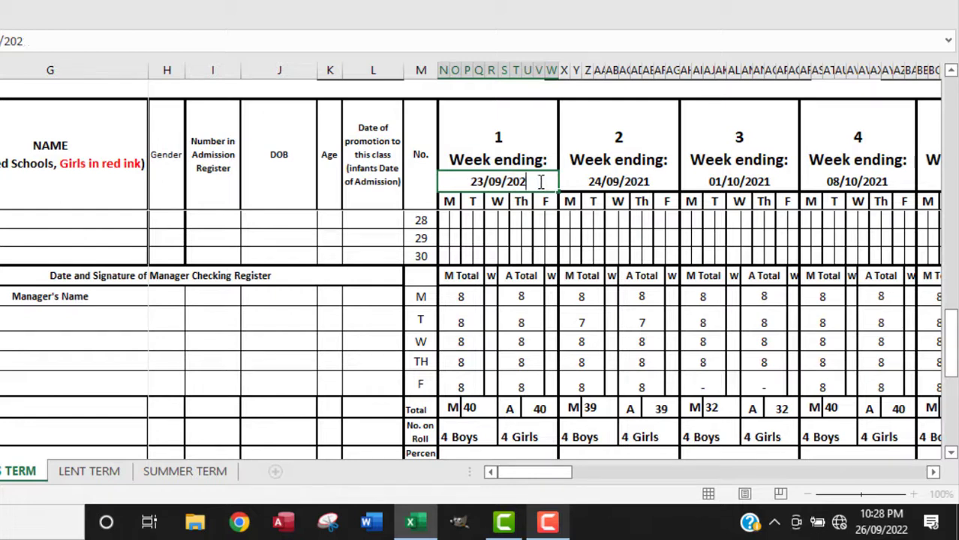
text(2)
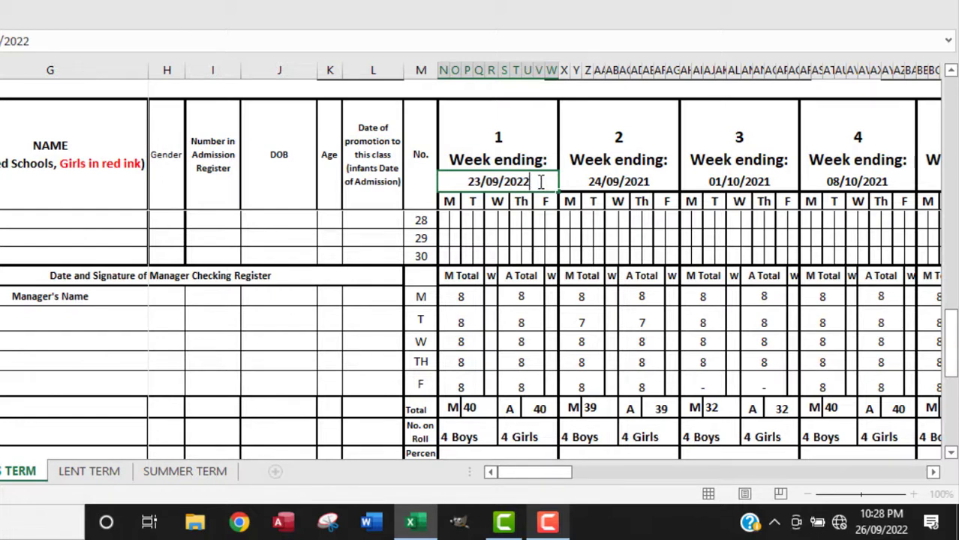
Check the system calendar for the following Friday and set the week-ending date of week 2 to 30/09/2022.
click(600, 182)
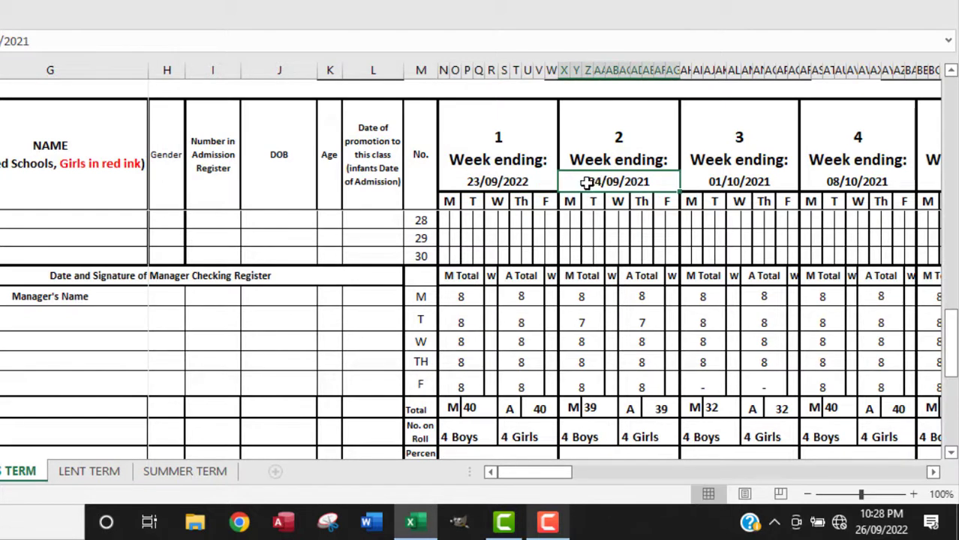
click(878, 526)
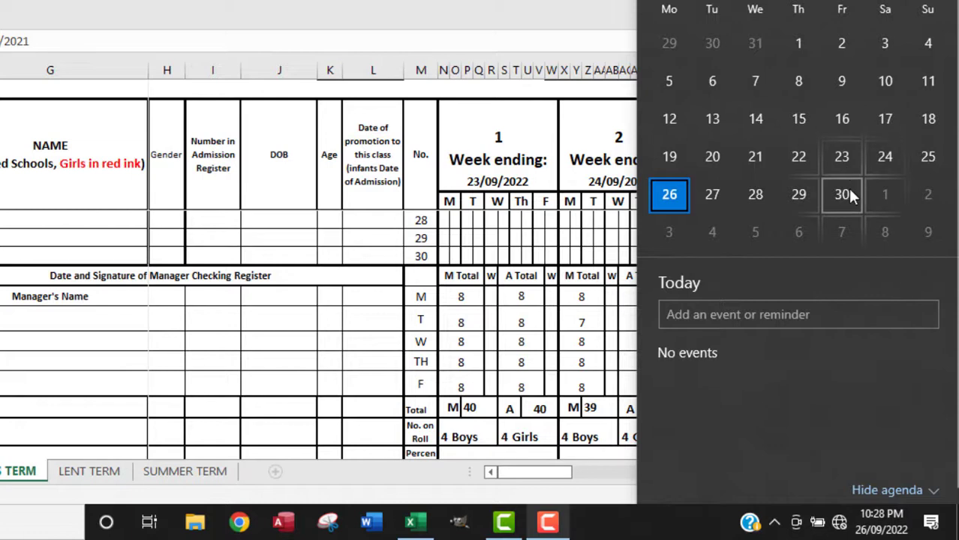
click(597, 181)
double_click(604, 181)
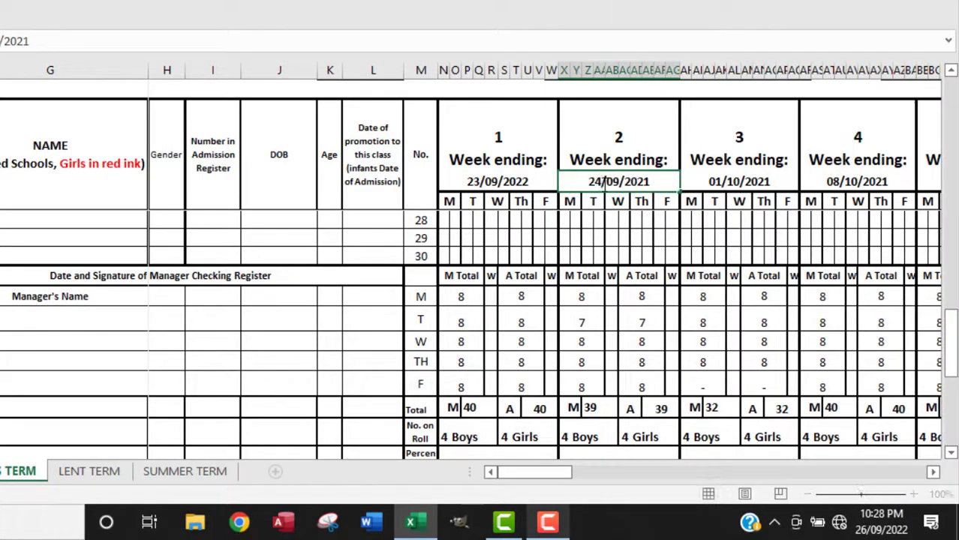
key(BackSpace)
key(BackSpace)
text(30)
key(BackSpace)
text(2)
Fill the two week-ending dates across to week 15 as a seven-day series and review the dates.
drag(499, 181, 617, 188)
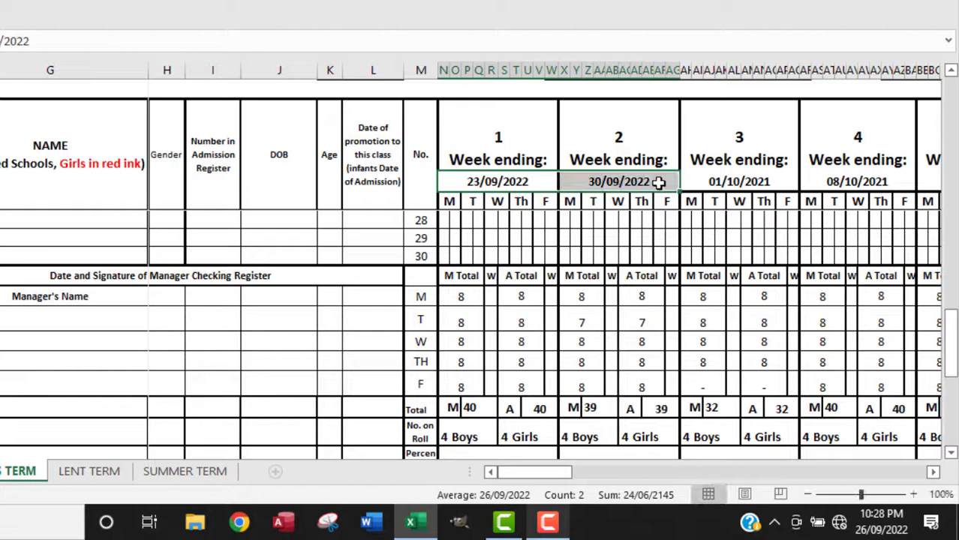
mouse_move(678, 193)
mouse_down()
mouse_move(957, 192)
mouse_move(663, 189)
mouse_up()
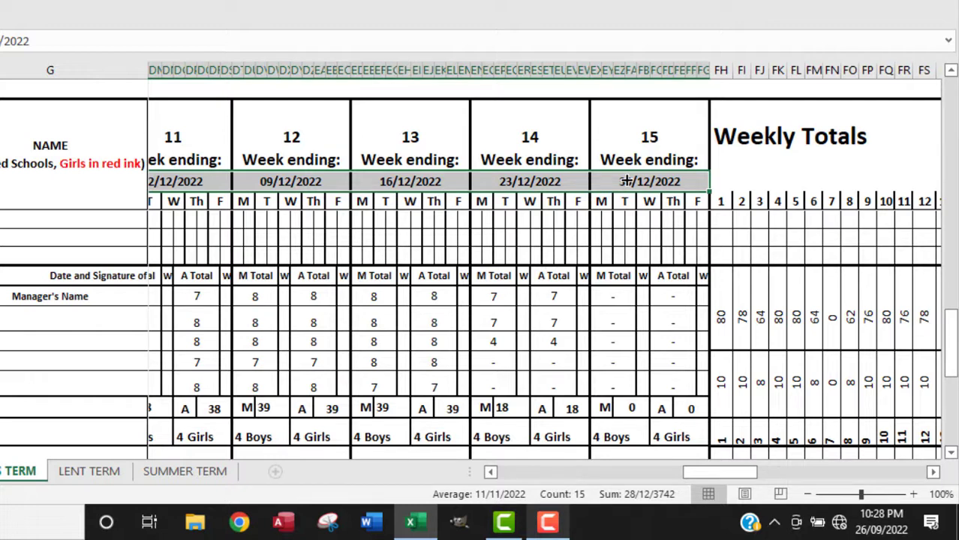
drag(724, 477, 528, 481)
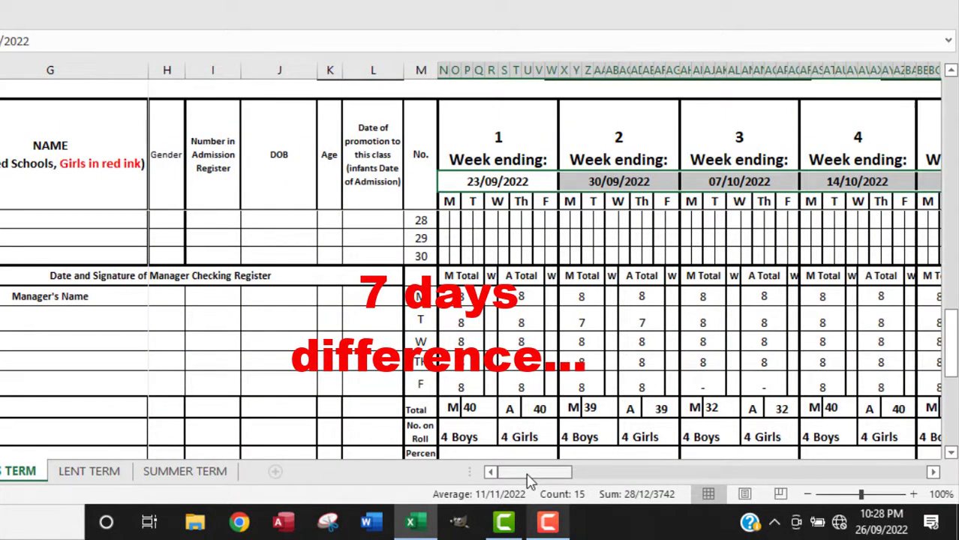
click(207, 221)
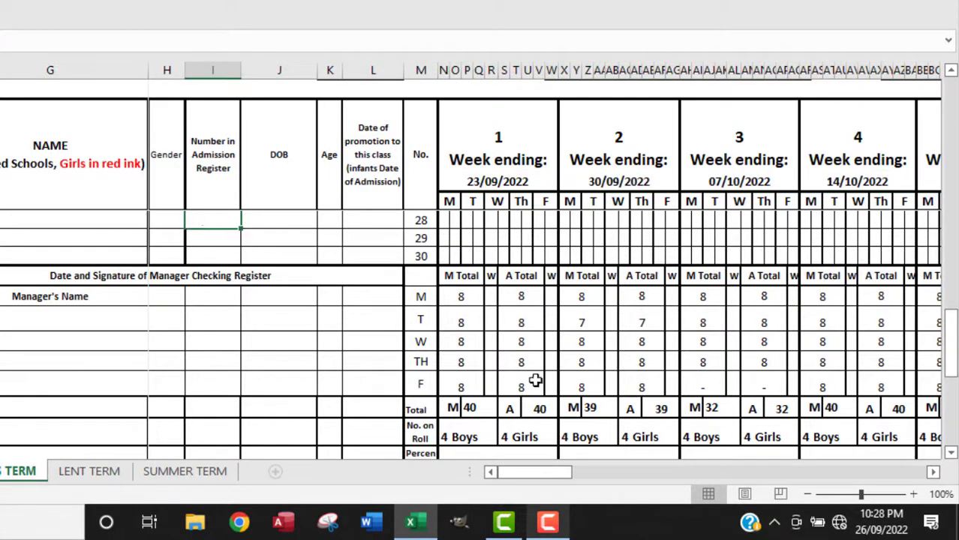
Return to the first student's row and unfreeze the panes of the worksheet.
drag(551, 476, 525, 477)
scroll(231, 307, up, 8)
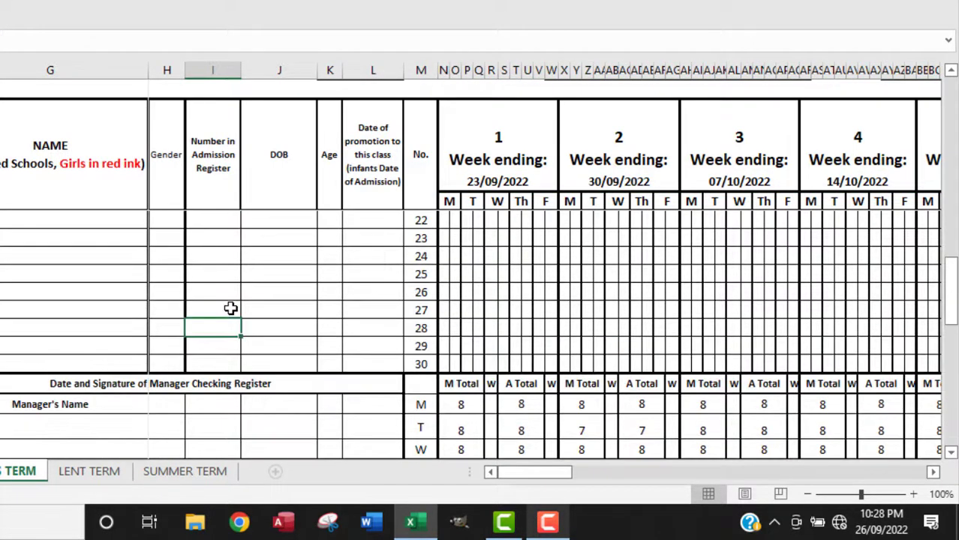
scroll(188, 283, up, 1)
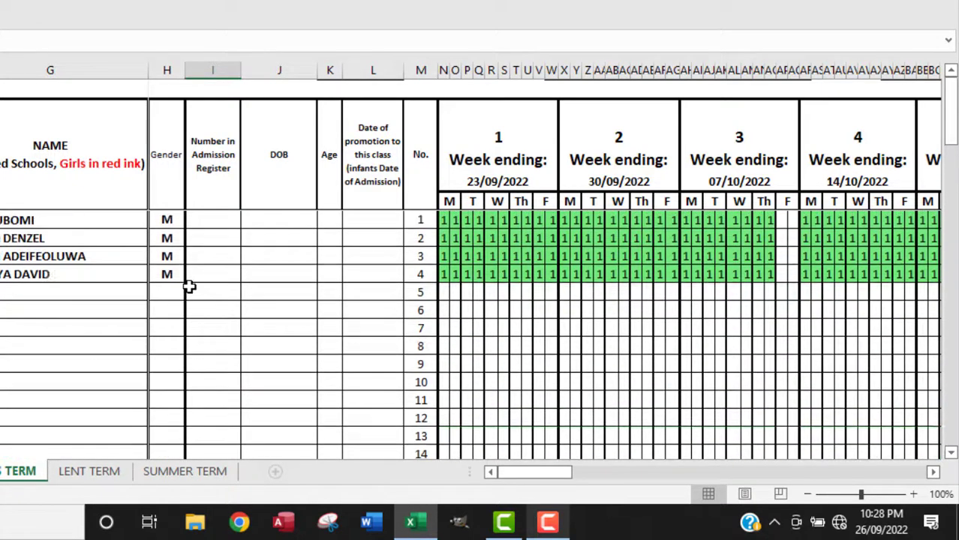
click(166, 220)
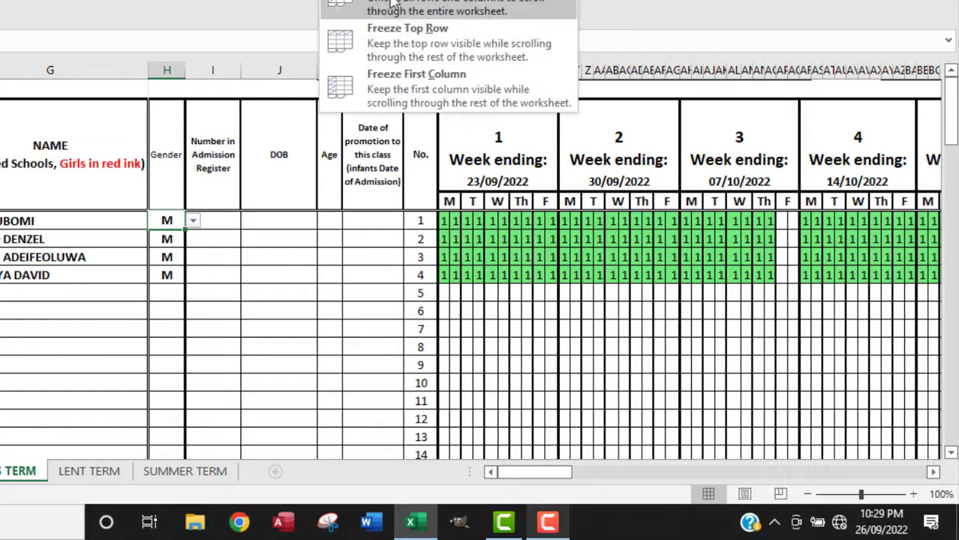
click(386, 7)
Inspect the first student's admission number and DOB cells and the Age formula in K7.
click(223, 223)
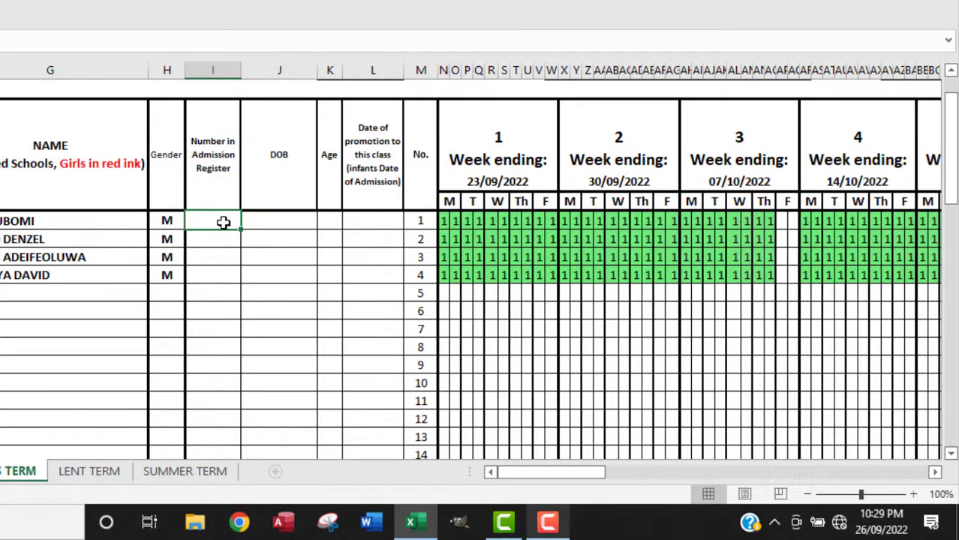
click(274, 220)
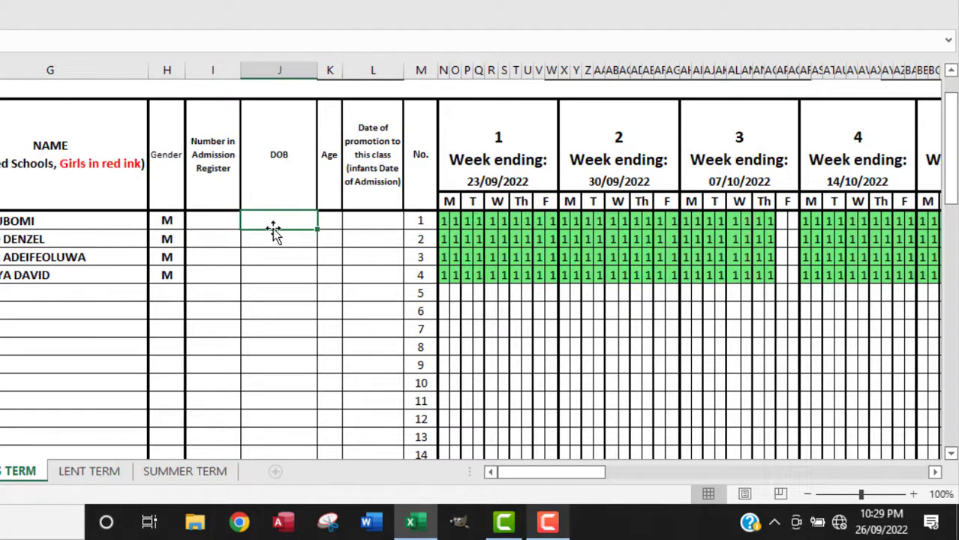
click(329, 219)
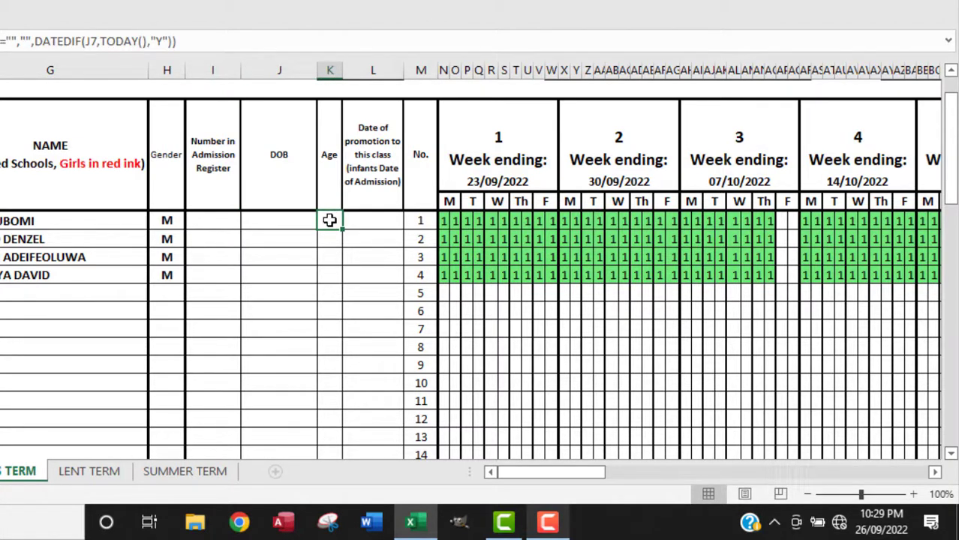
Enter the first student's date of birth in the DOB column, cell J7.
click(272, 222)
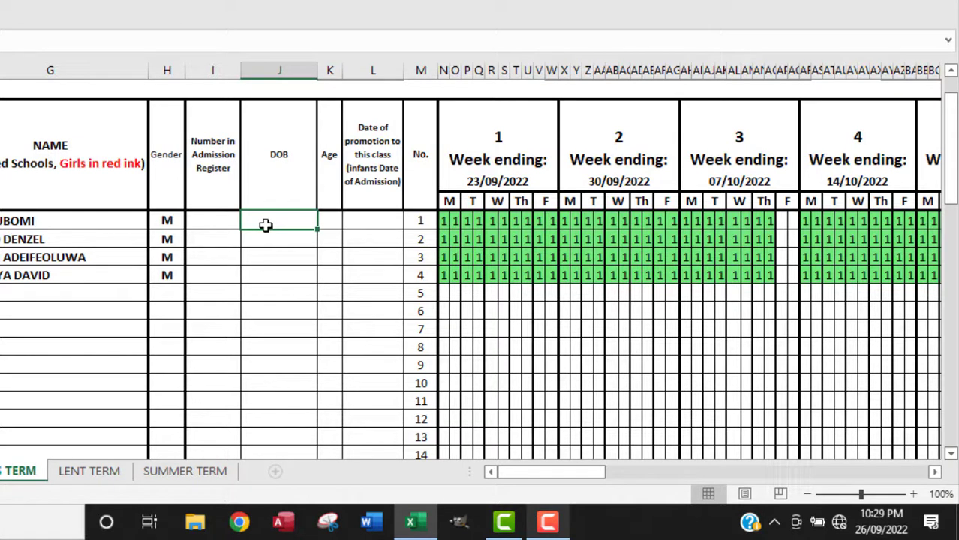
text(19)
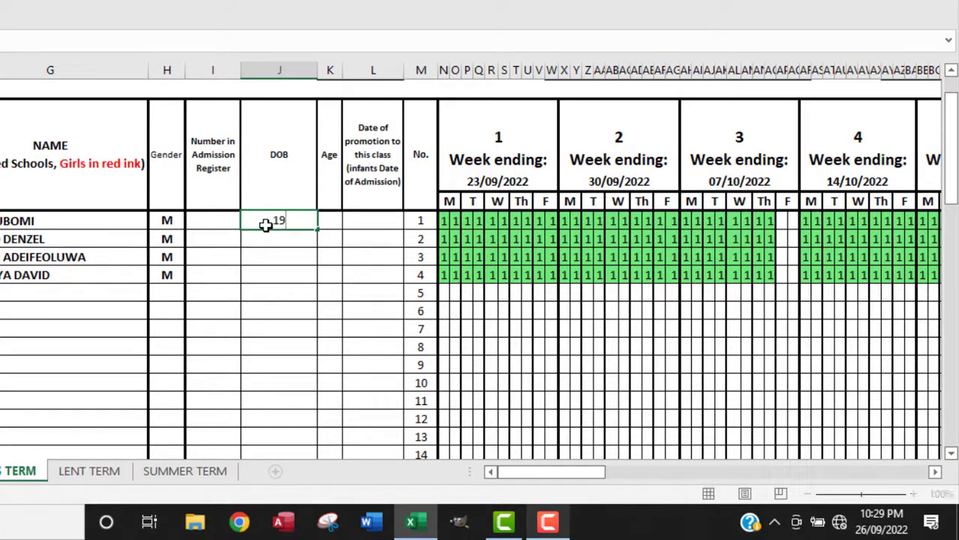
text(/05/20)
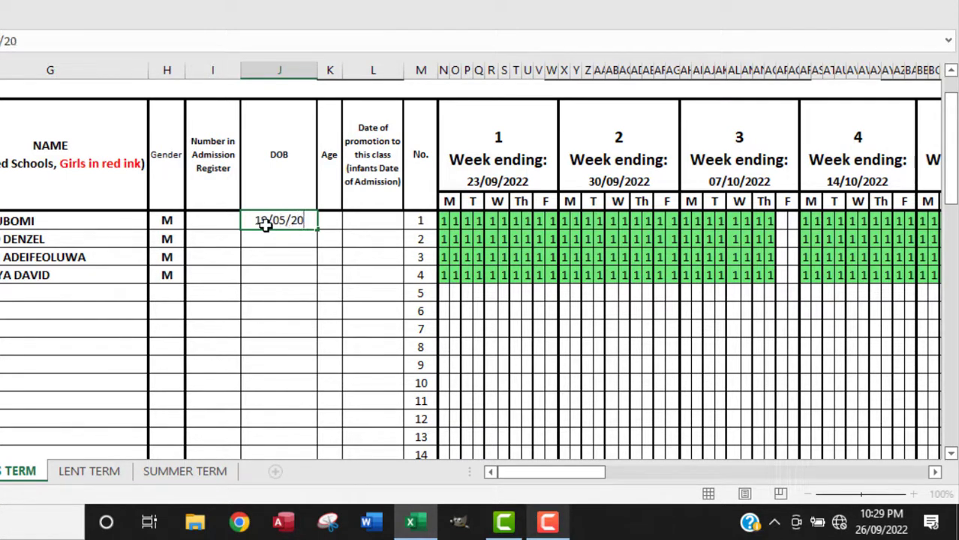
text(08)
key(Return)
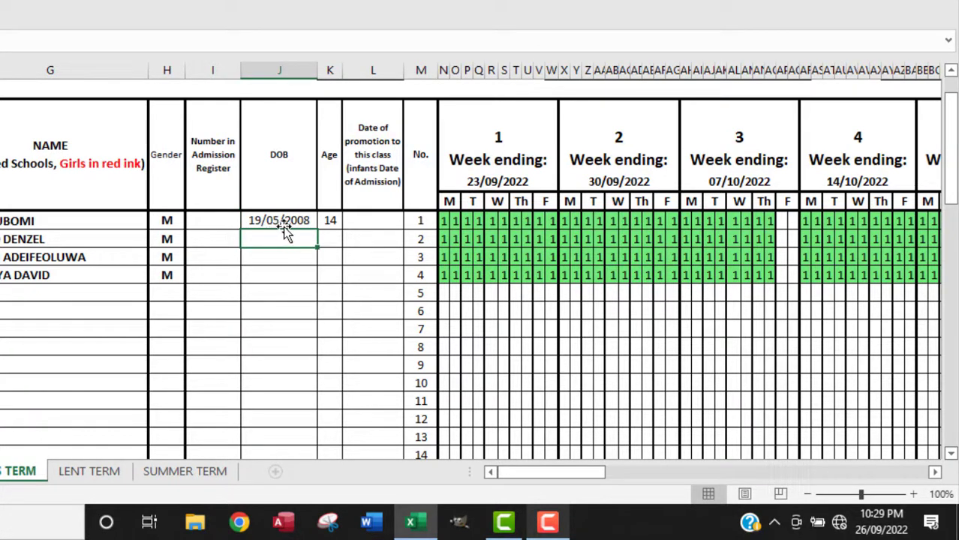
Examine the Age formula in K7, covering its blank test on J7 and its DATEDIF part, leaving it unedited.
click(331, 220)
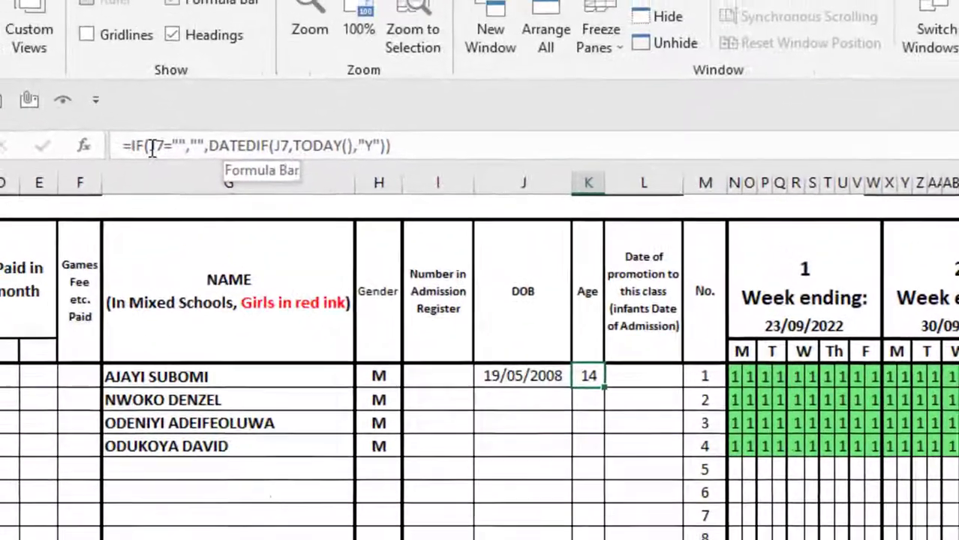
drag(156, 149, 177, 151)
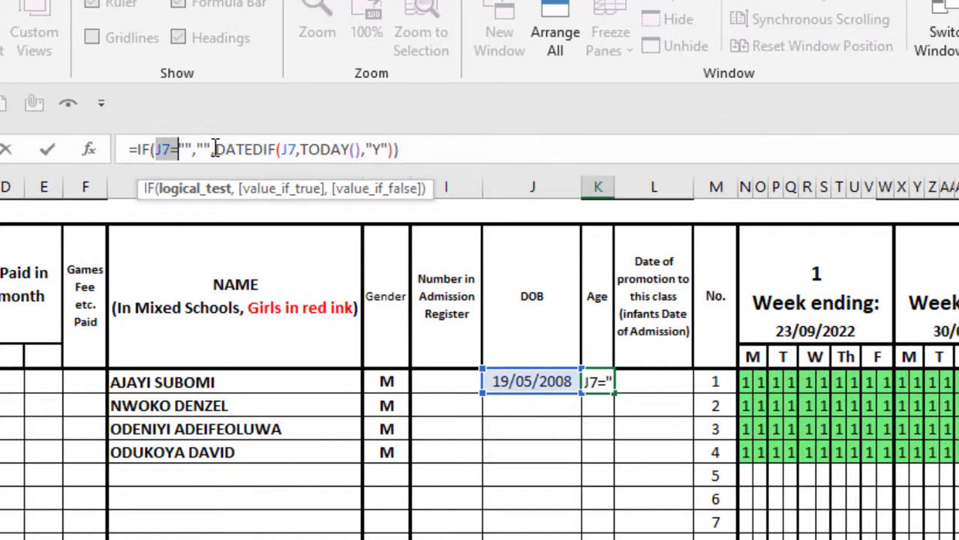
drag(213, 150, 402, 150)
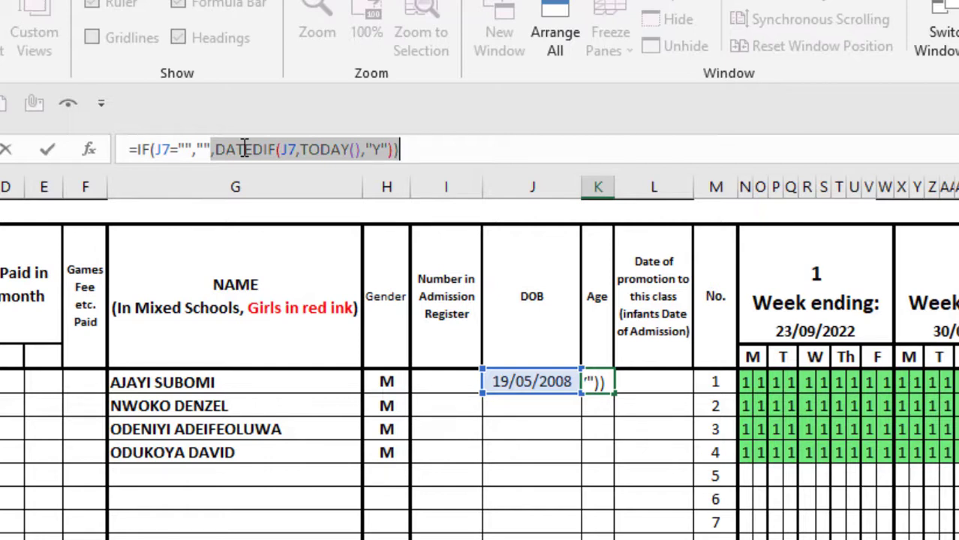
click(268, 149)
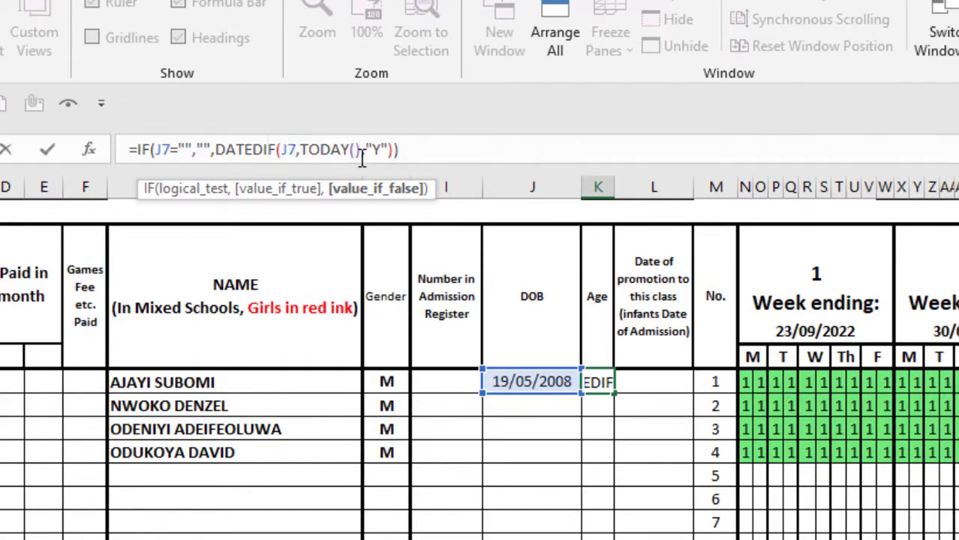
click(432, 150)
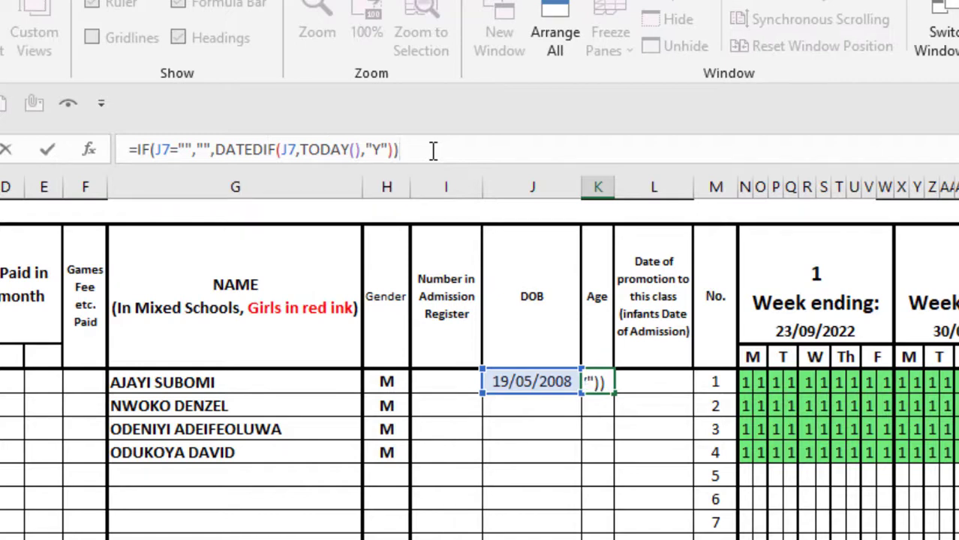
key(ctrl+Return)
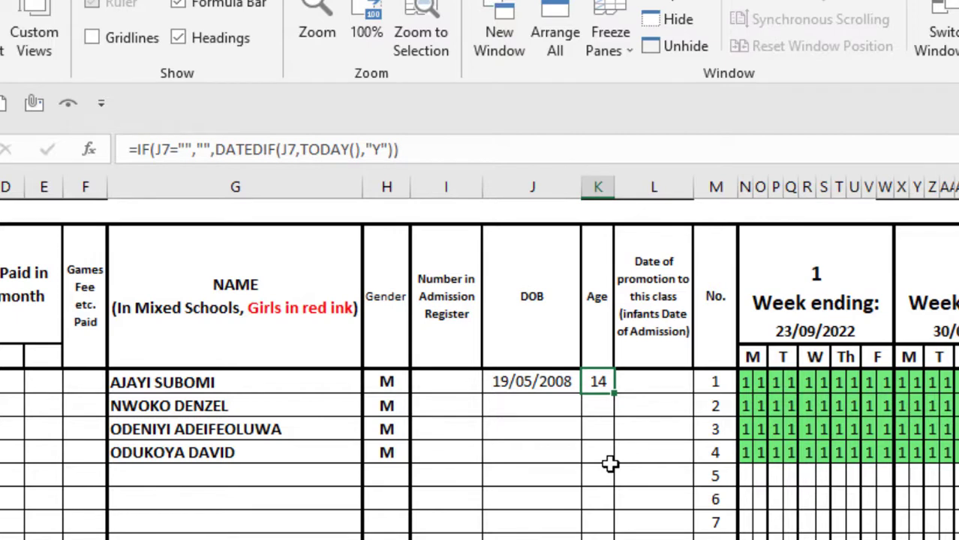
Look down the students' rows and examine the Term and Session entries in the register's header.
scroll(610, 463, down, 8)
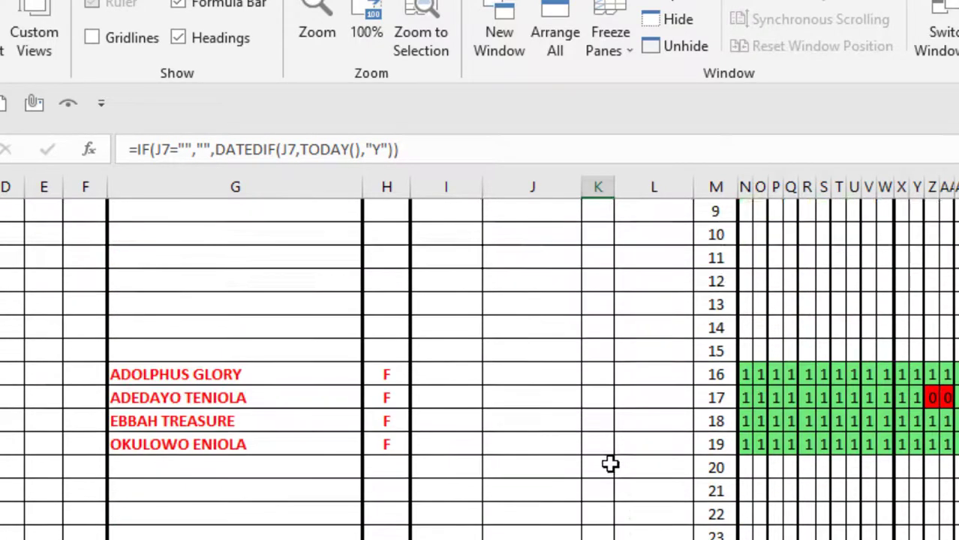
scroll(610, 464, down, 2)
scroll(610, 463, up, 5)
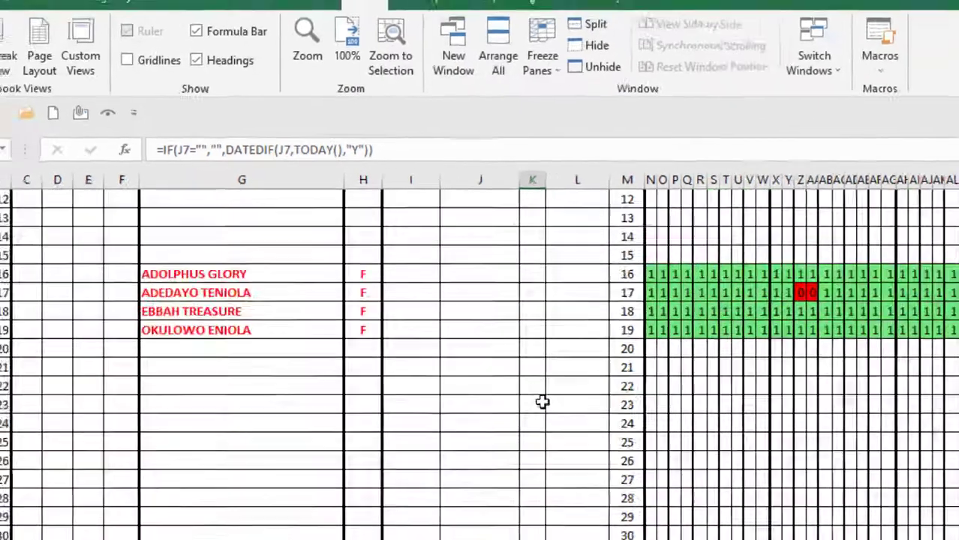
scroll(543, 403, up, 4)
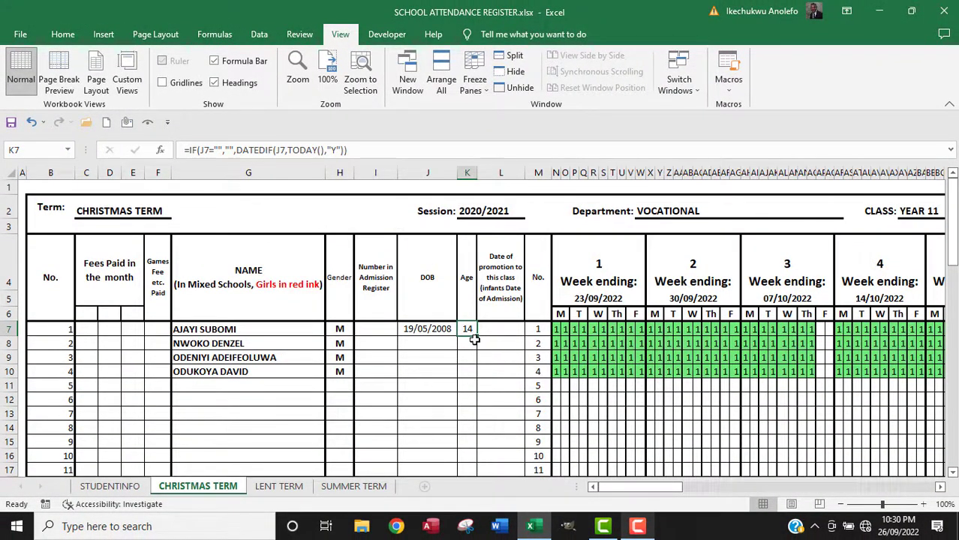
click(89, 212)
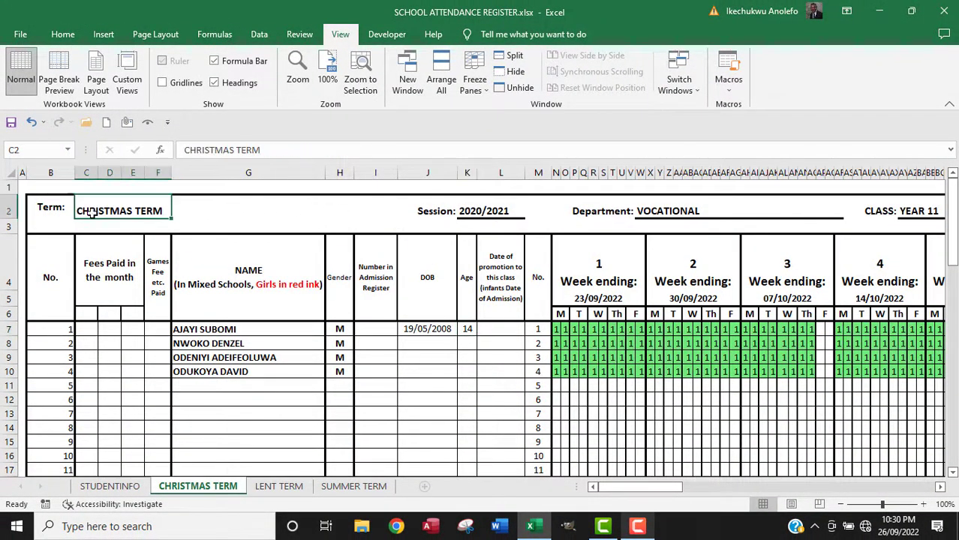
click(54, 211)
click(110, 211)
click(483, 213)
click(128, 211)
click(486, 215)
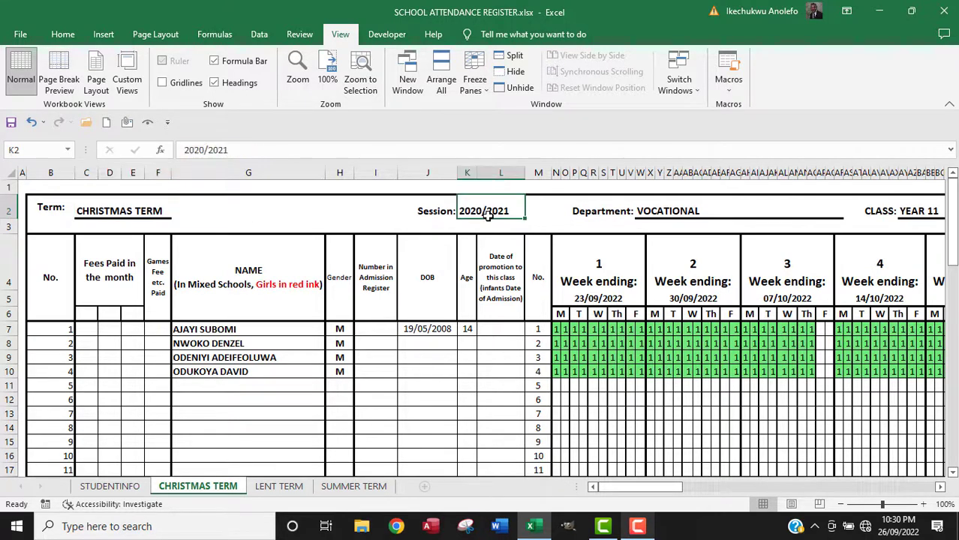
Examine the Department and CLASS entries in the register's header row.
click(654, 218)
mouse_move(636, 487)
mouse_down()
mouse_move(665, 490)
mouse_move(655, 491)
mouse_up()
click(539, 211)
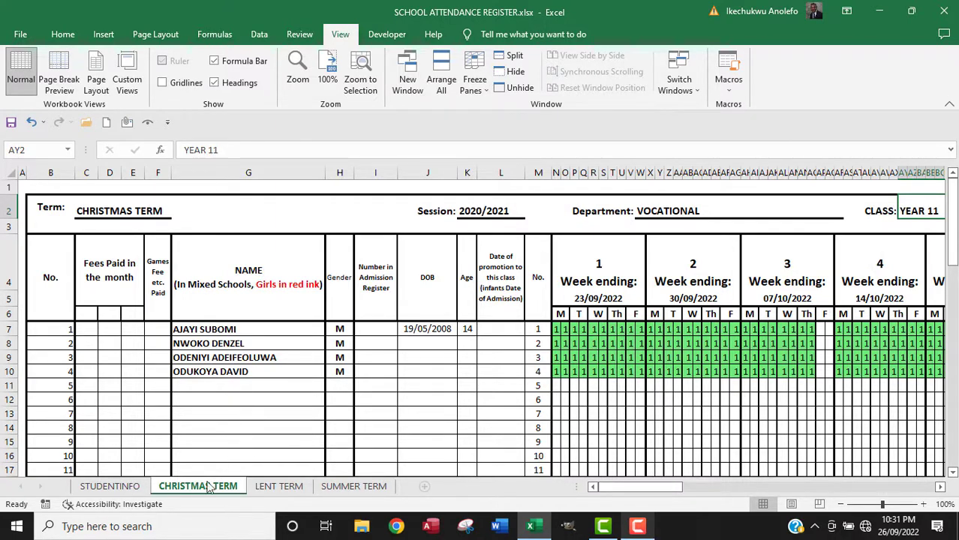
Check the Locked protection setting for all cells of the CHRISTMAS TERM sheet, leaving the cell format as it is.
click(11, 174)
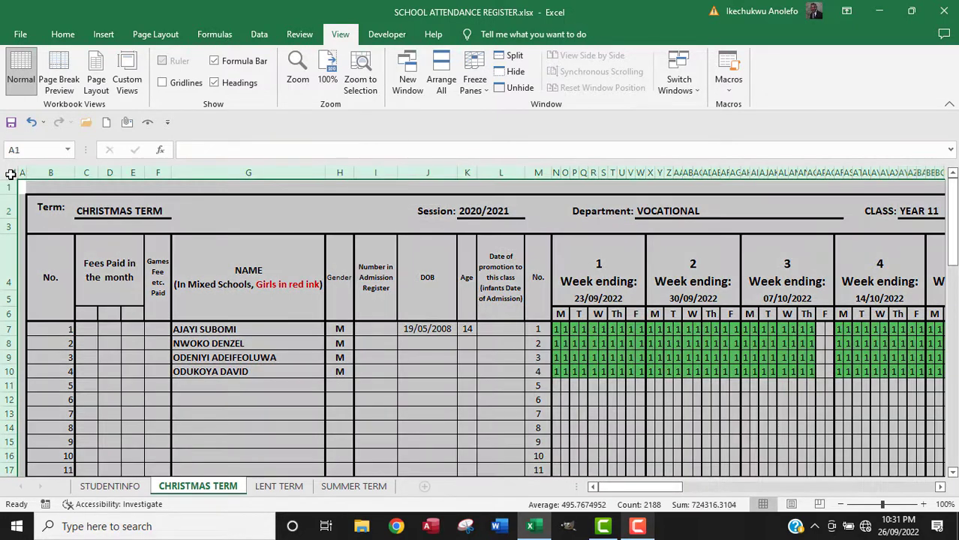
right_click(264, 260)
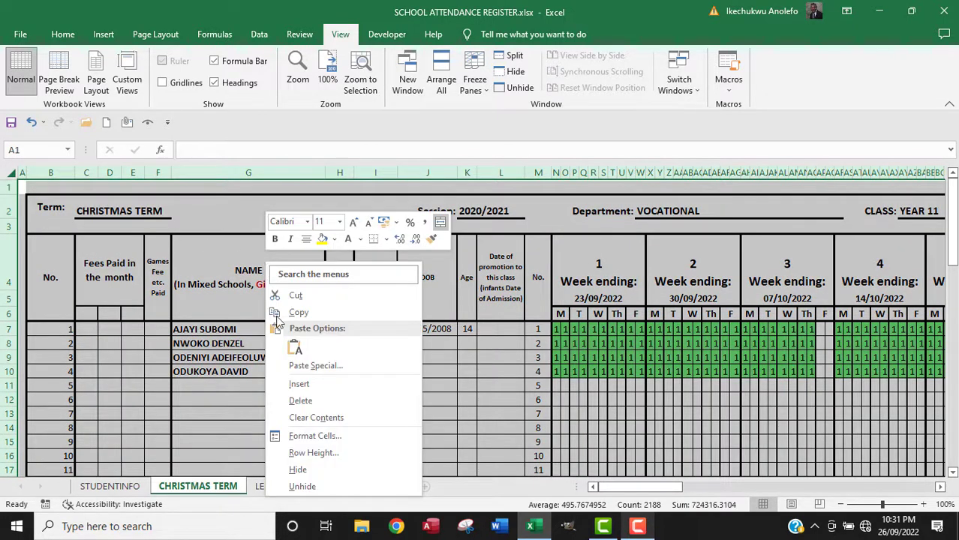
key(Escape)
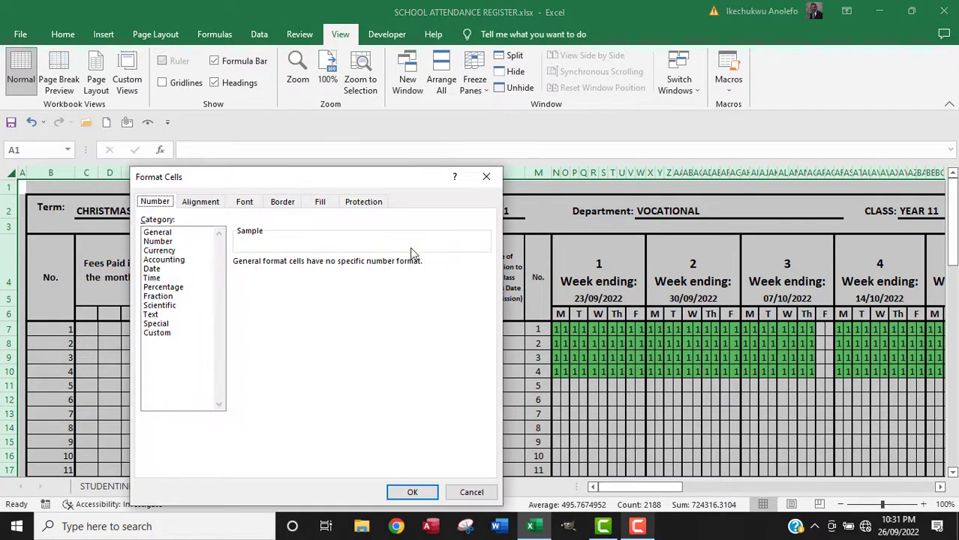
click(366, 202)
click(145, 220)
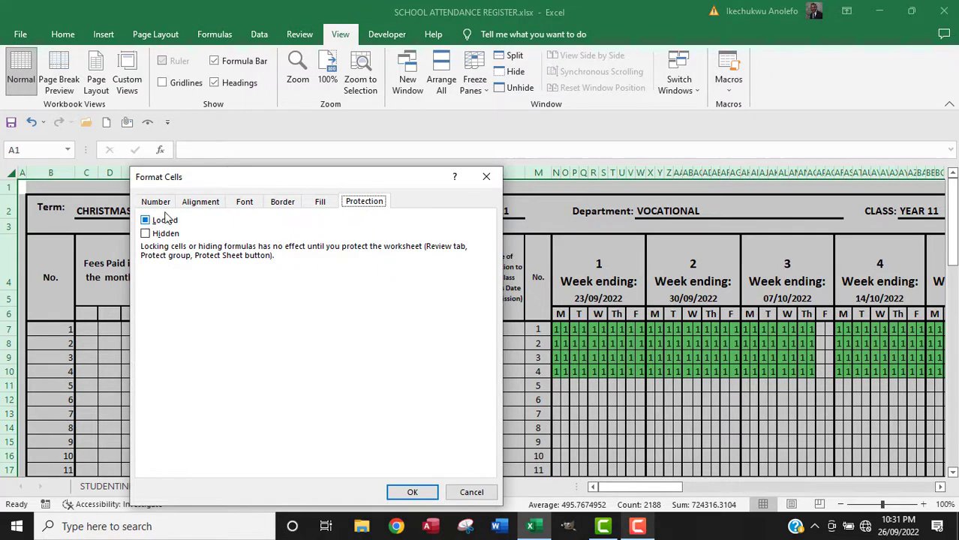
click(485, 181)
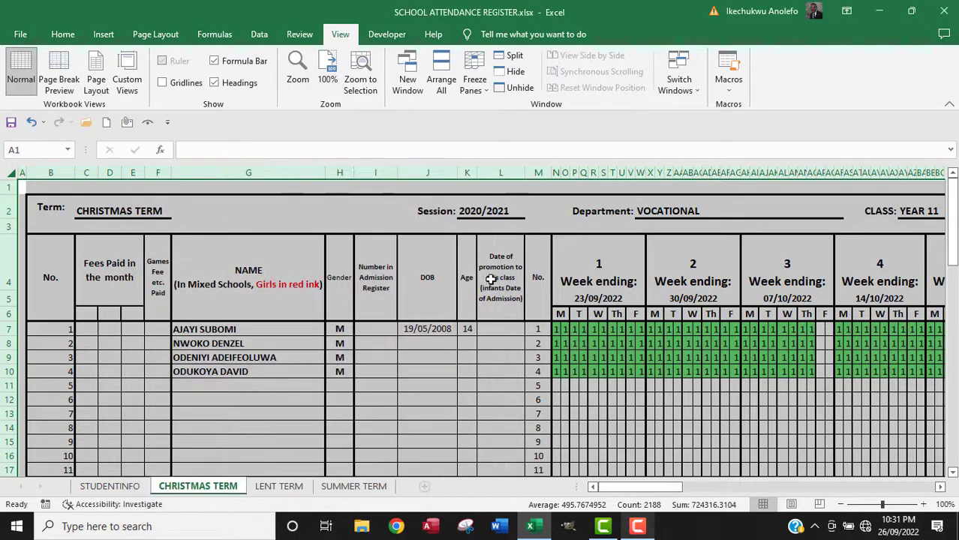
click(426, 371)
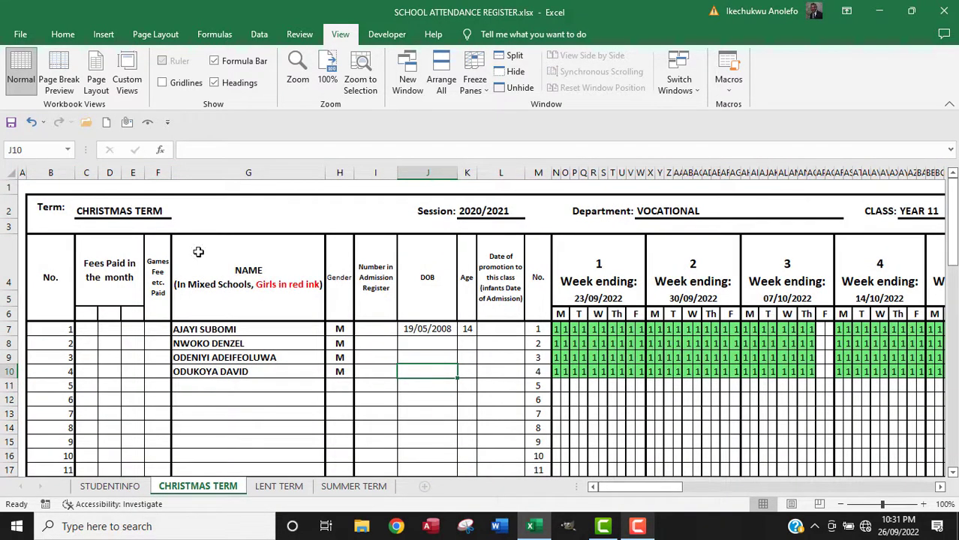
Check the Locked protection setting of the student name cells G7:G36, closing the cell format options without applying anything.
click(117, 210)
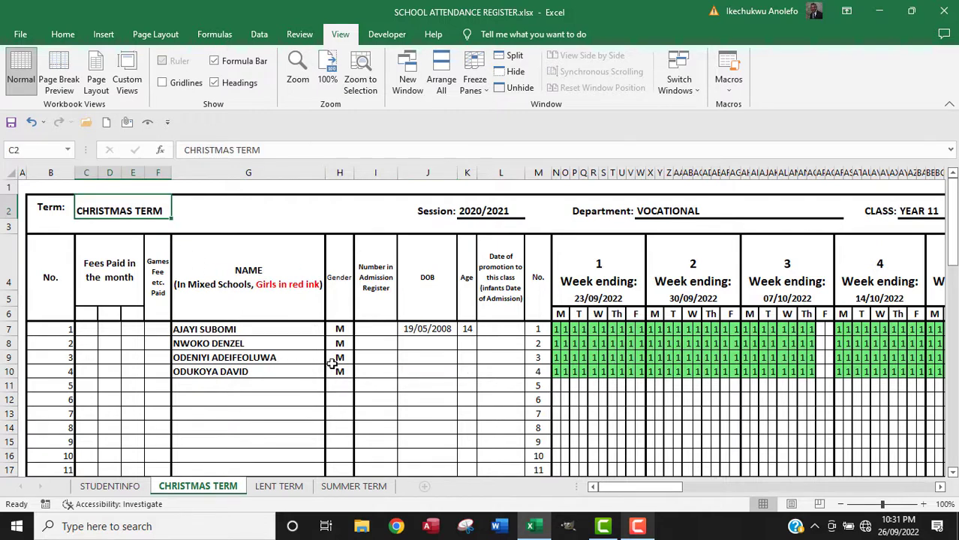
click(225, 332)
drag(264, 336, 272, 427)
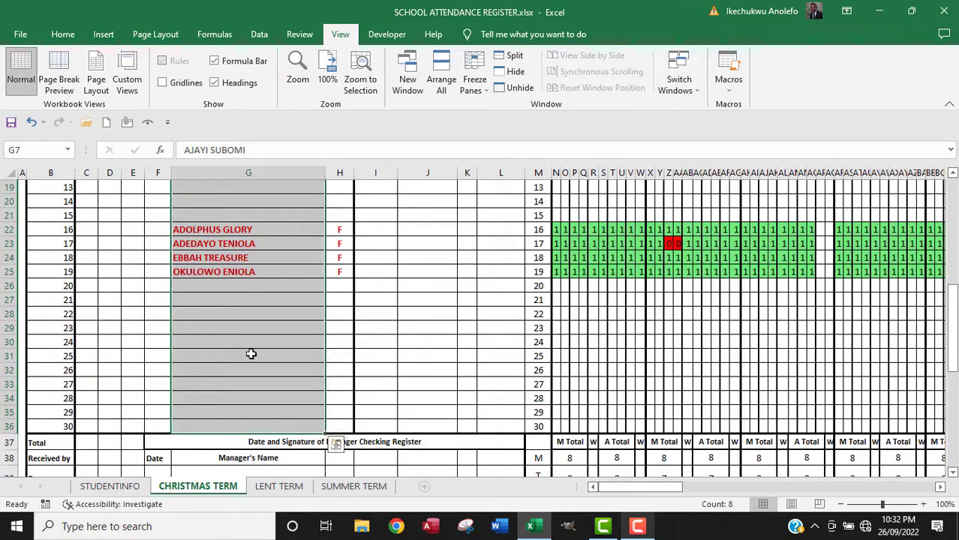
right_click(250, 354)
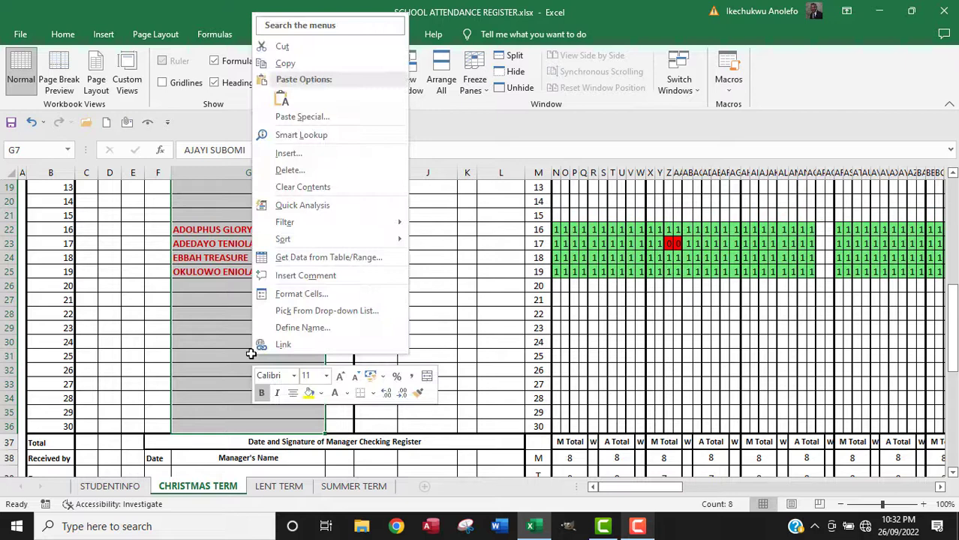
click(301, 294)
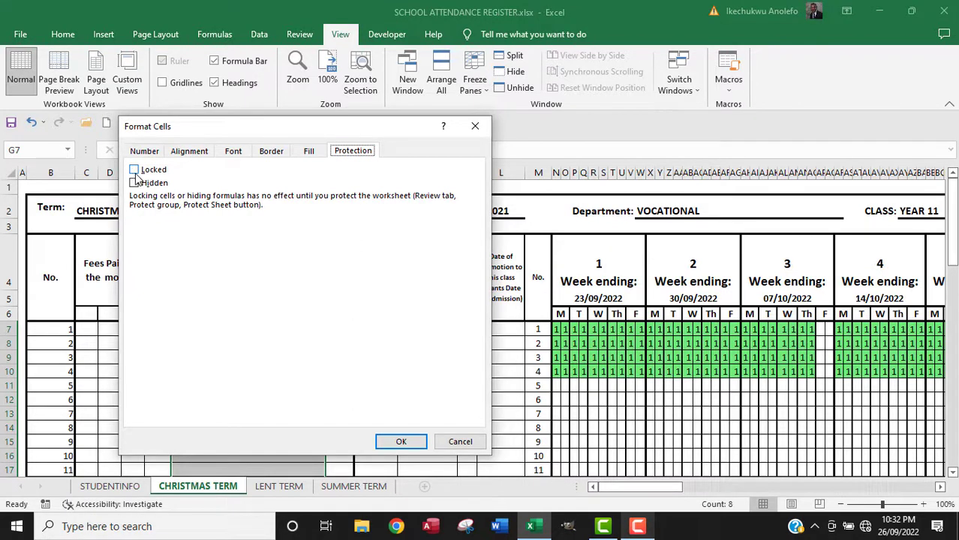
click(476, 126)
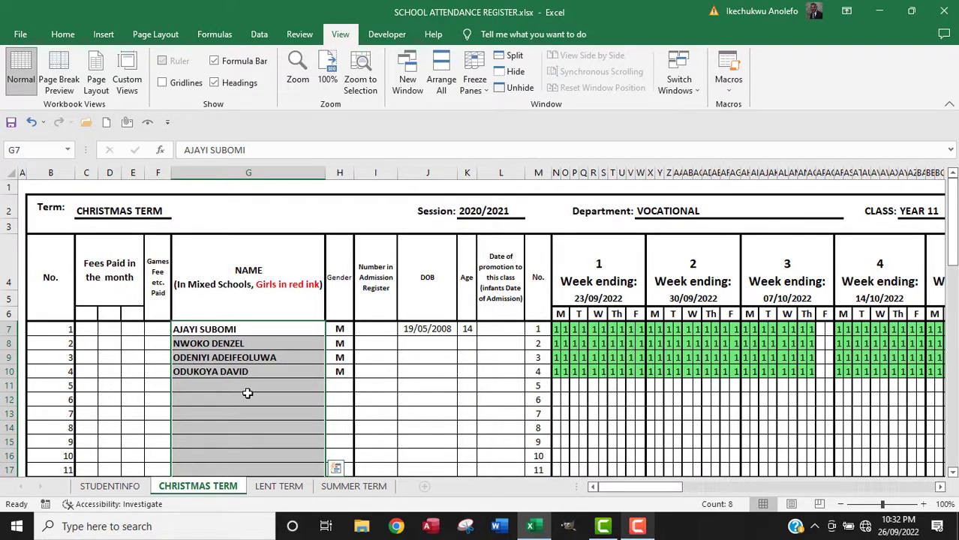
Protect the CHRISTMAS TERM sheet with a password, allowing selection of unlocked cells, Edit objects and Edit scenarios, and re-enter the password to confirm.
scroll(256, 387, down, 1)
scroll(255, 387, down, 2)
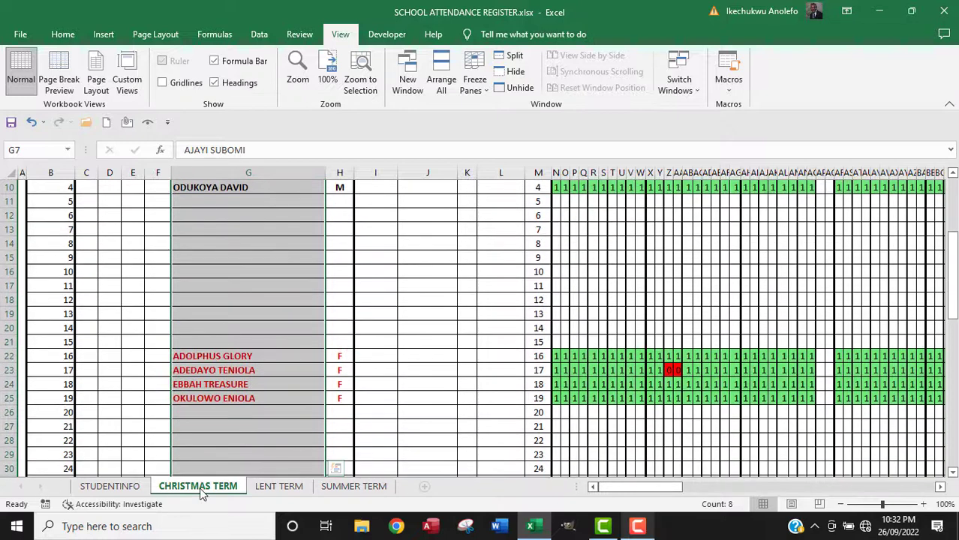
right_click(202, 489)
click(242, 408)
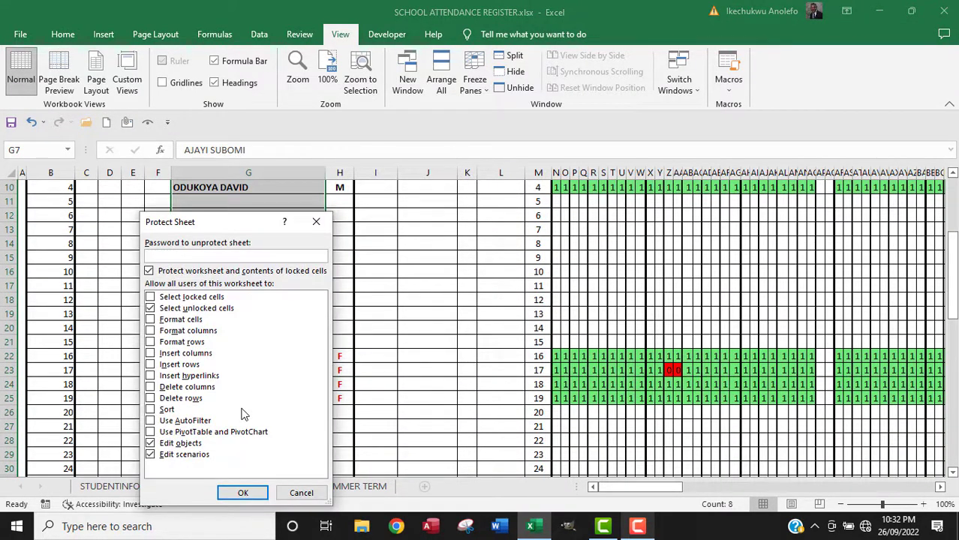
text(1)
click(246, 493)
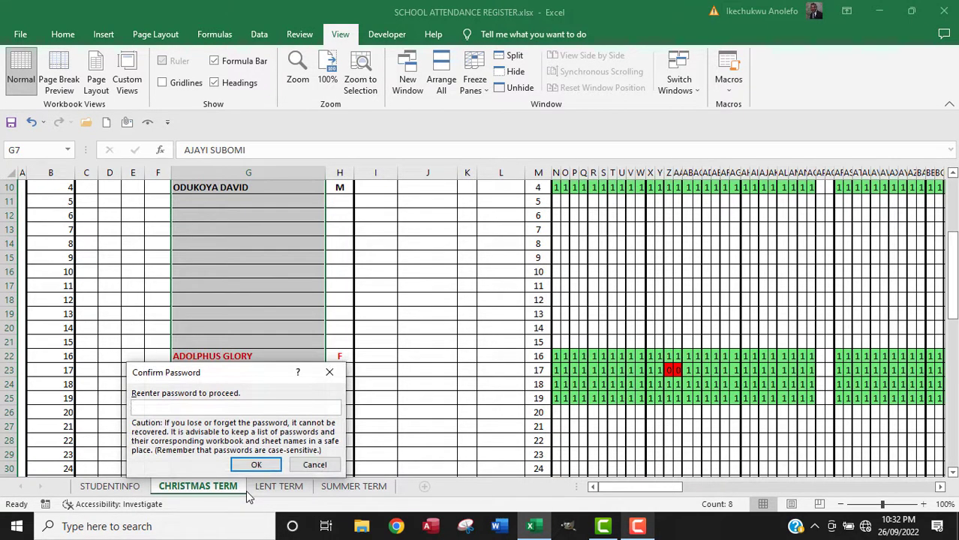
text(1)
click(249, 465)
Test which cells of the protected sheet can be selected among the students' name, gender and weekly attendance cells.
click(259, 370)
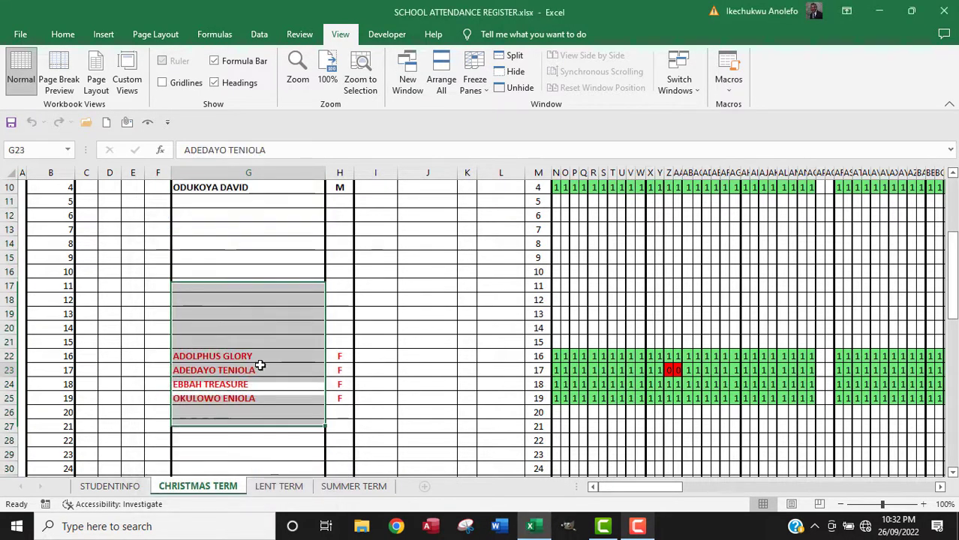
click(342, 330)
scroll(418, 330, up, 3)
scroll(417, 330, down, 2)
scroll(417, 335, up, 1)
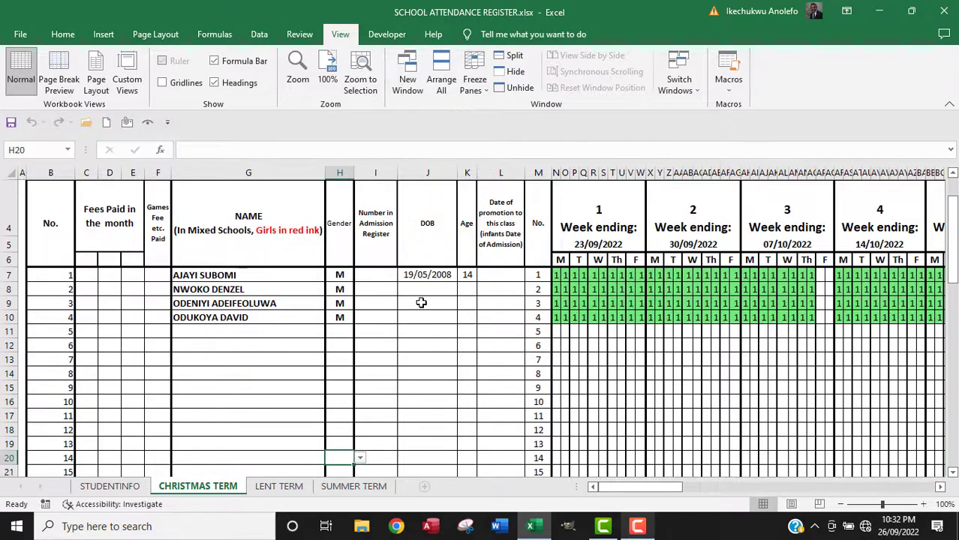
click(585, 333)
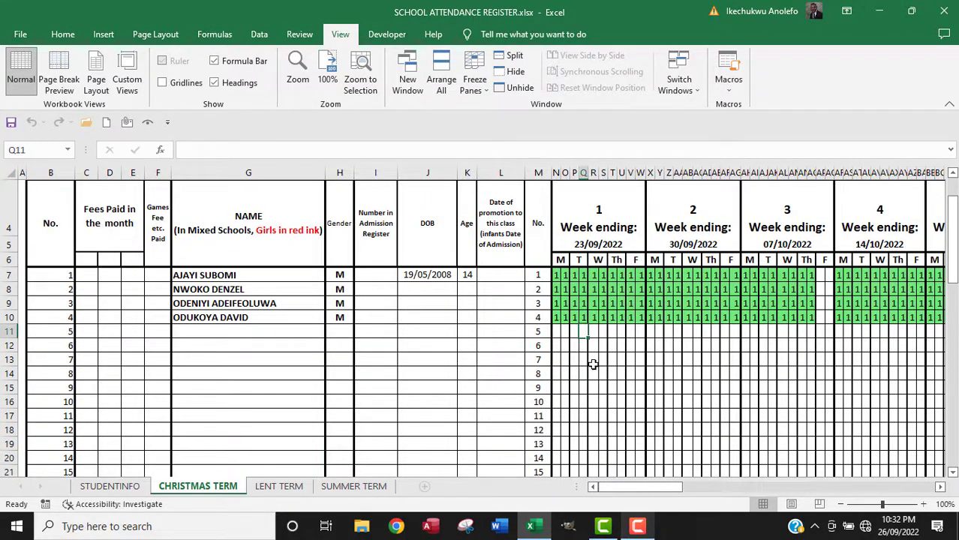
scroll(629, 387, down, 2)
scroll(629, 387, up, 1)
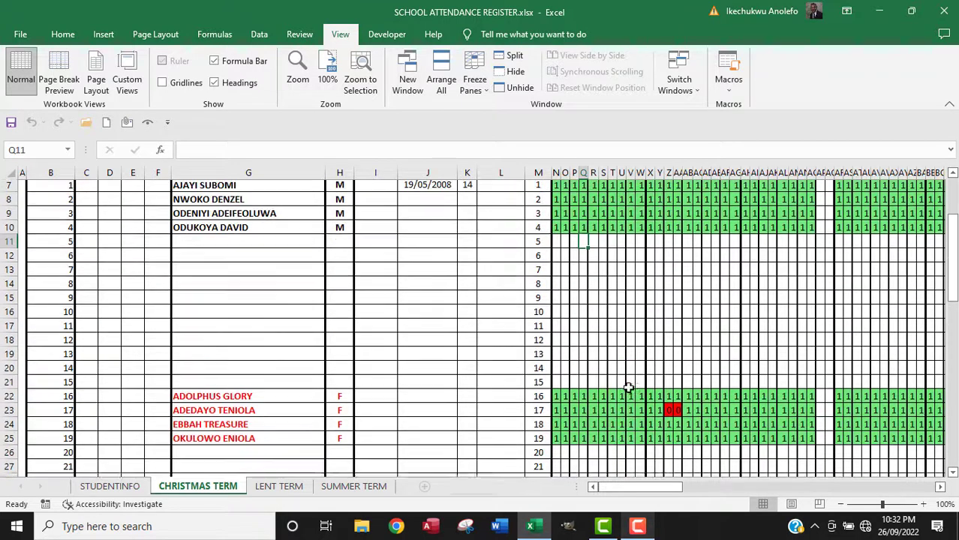
click(612, 334)
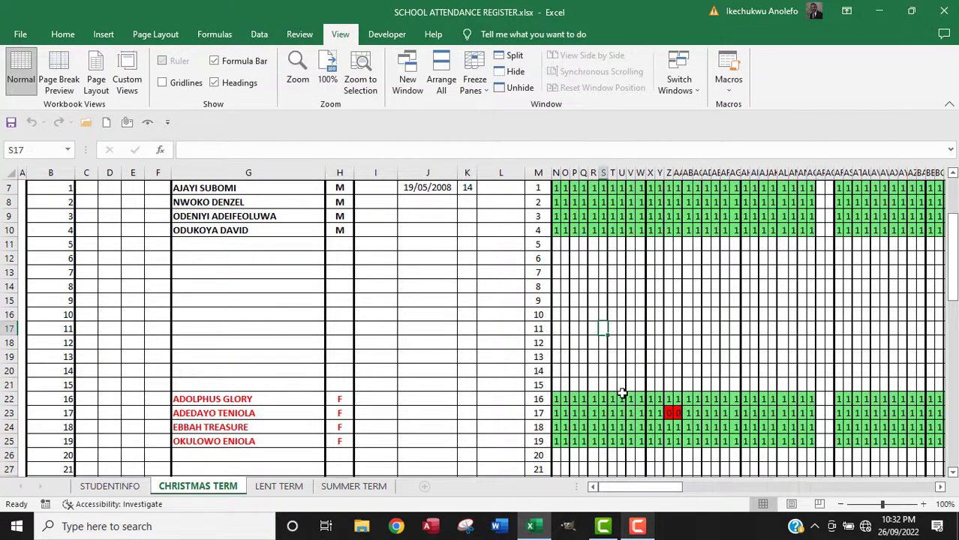
Test whether the Session, Term and Department entries in the protected sheet's header can be selected.
scroll(621, 393, up, 2)
click(484, 211)
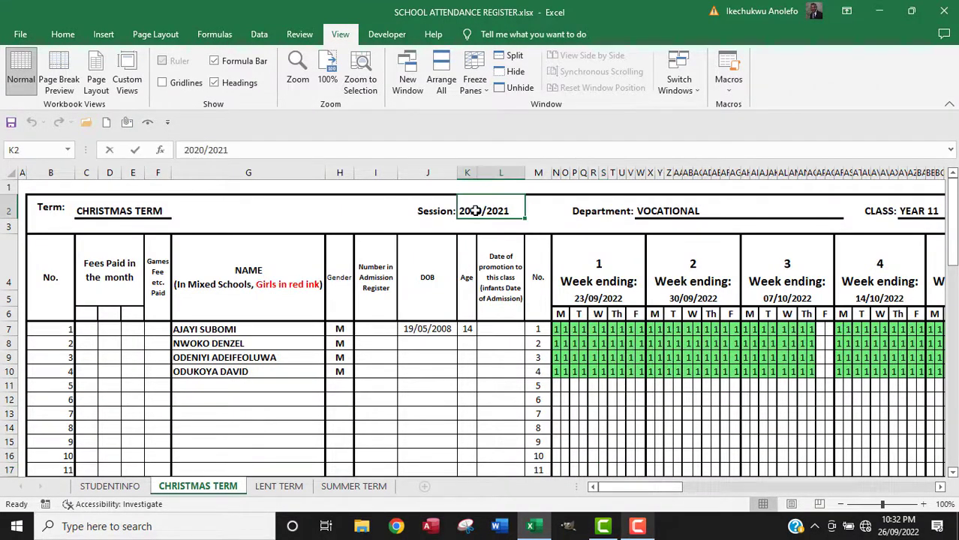
click(132, 211)
click(657, 212)
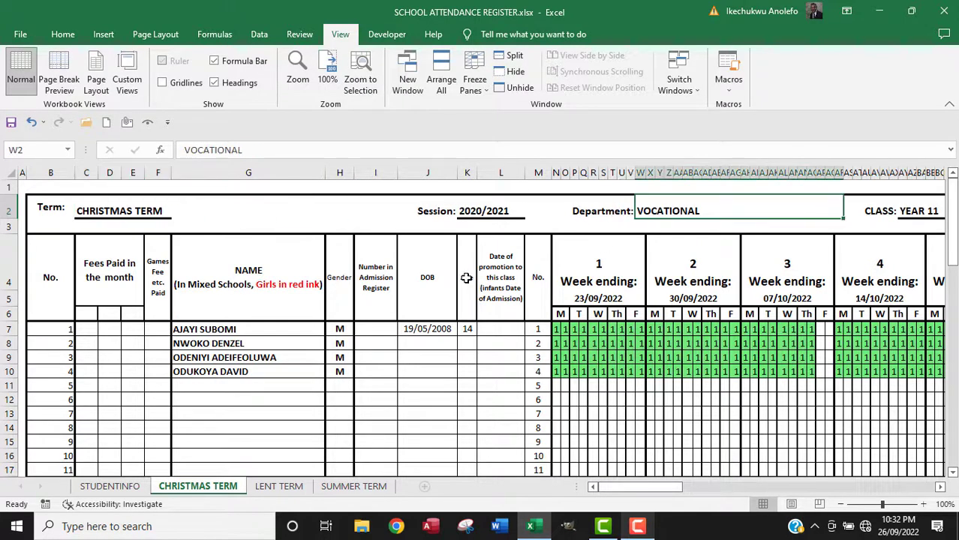
Look over the protected sheet's weekly totals, No. on Roll and Percentage Attending rows and the students' attendance total columns.
scroll(628, 398, down, 8)
scroll(627, 396, down, 4)
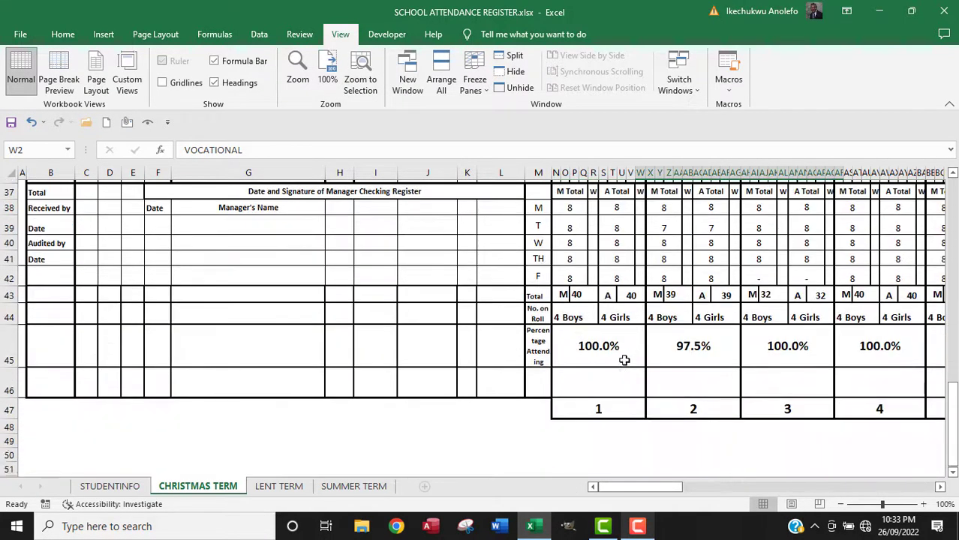
drag(614, 495, 713, 489)
scroll(741, 372, up, 6)
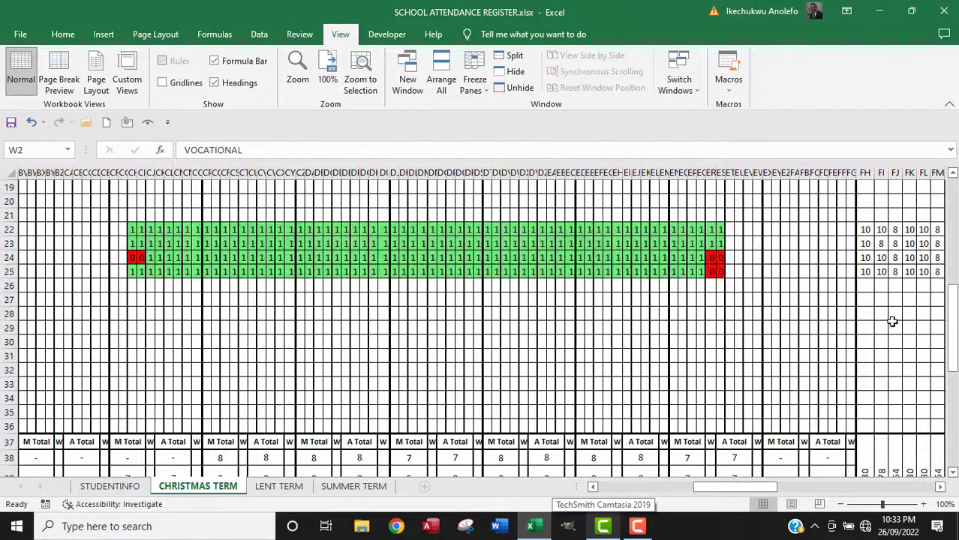
scroll(623, 406, up, 3)
drag(725, 488, 616, 493)
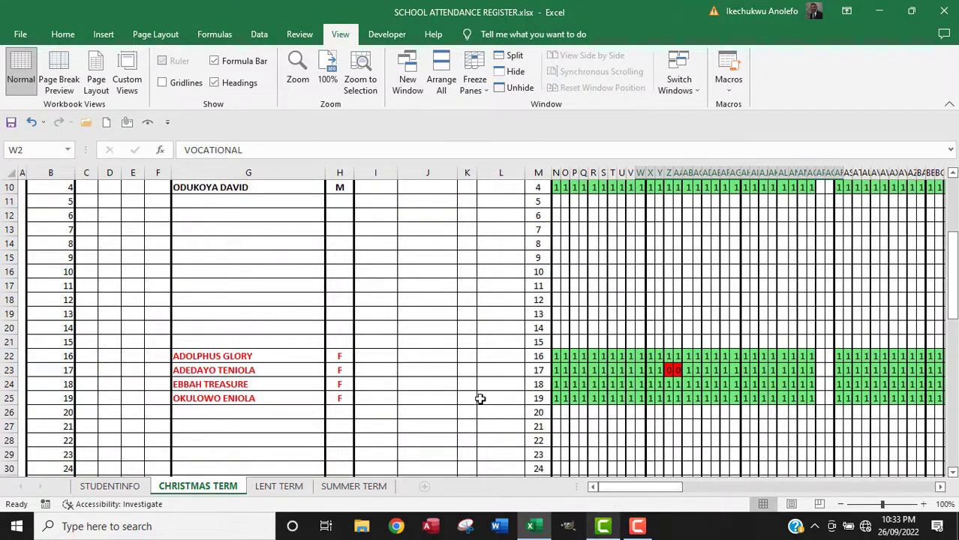
scroll(480, 398, up, 3)
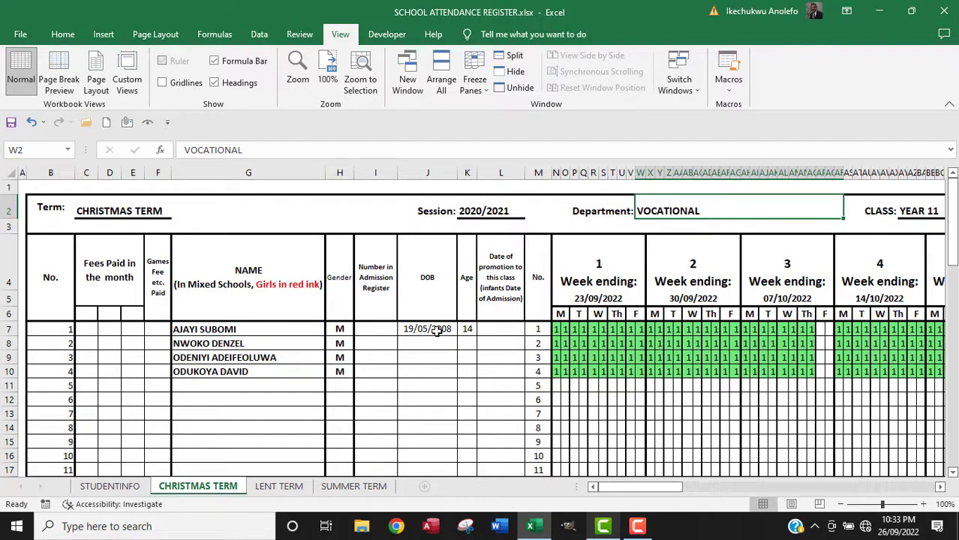
Unprotect the CHRISTMAS TERM sheet by entering the sheet password.
scroll(432, 340, down, 1)
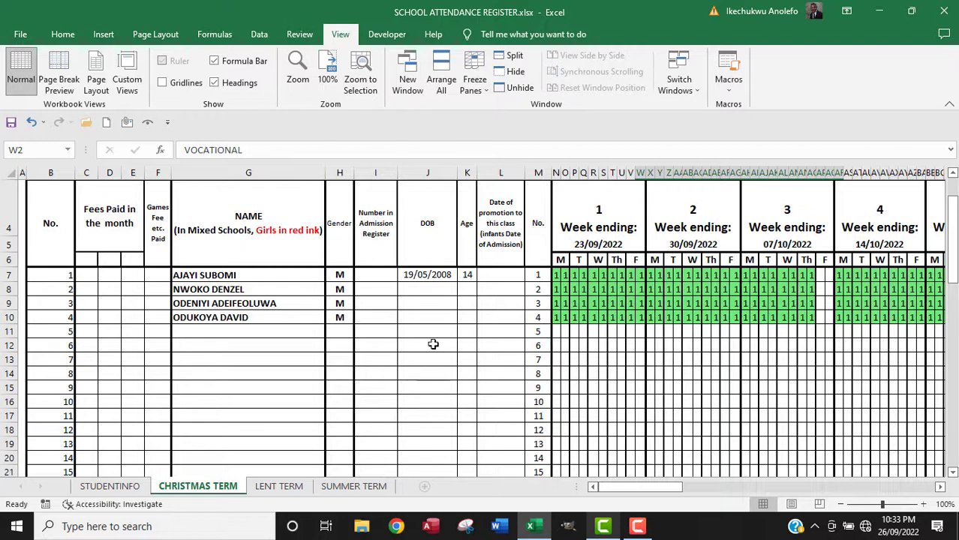
right_click(210, 488)
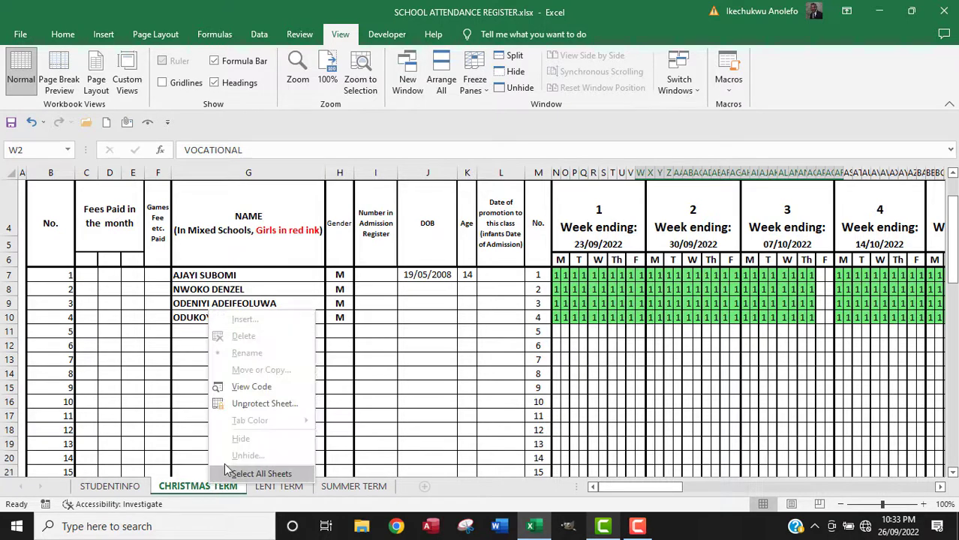
click(244, 410)
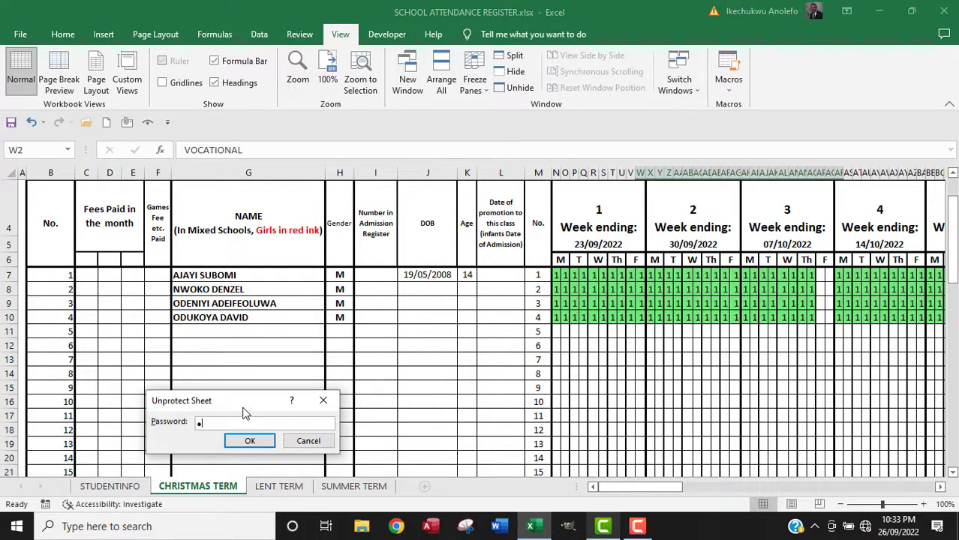
click(247, 440)
Unlock the DOB cells J7:J36 by turning off their Locked protection setting.
drag(410, 282, 422, 412)
right_click(428, 320)
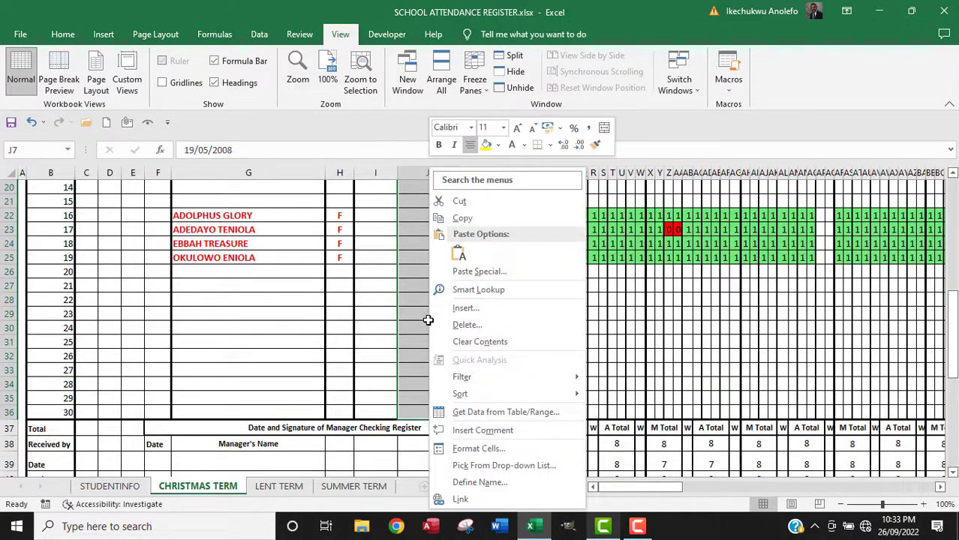
click(468, 448)
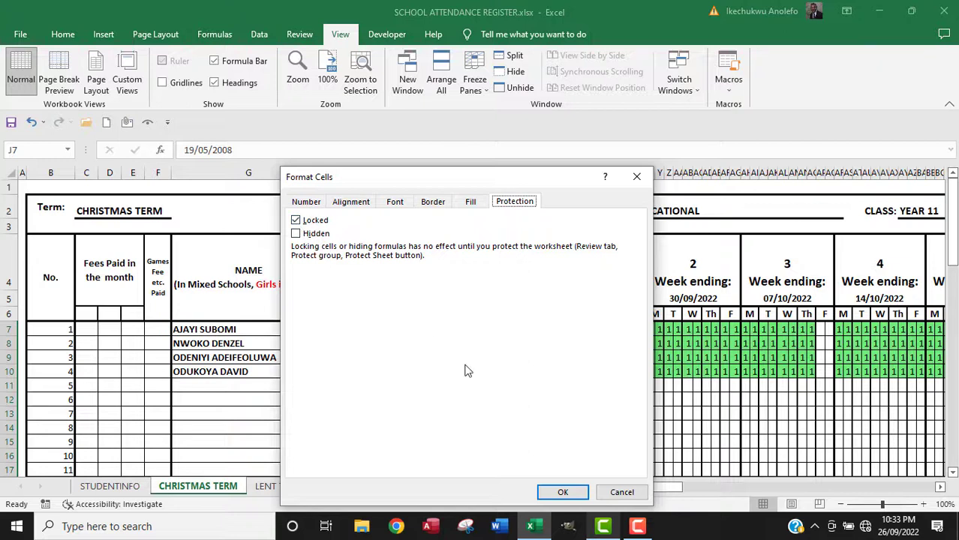
click(295, 222)
click(562, 492)
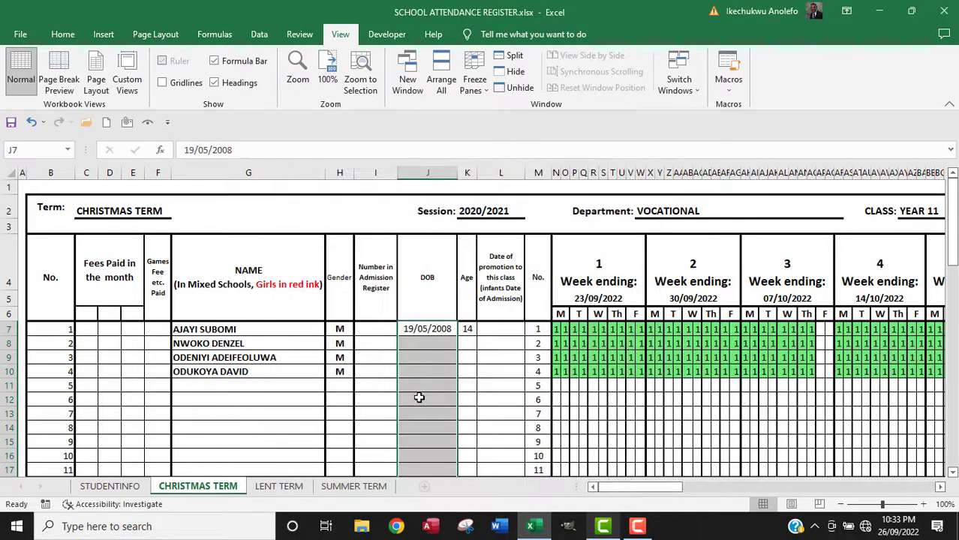
Protect the CHRISTMAS TERM sheet again by entering and confirming the sheet password, keeping Select unlocked cells, Edit objects and Edit scenarios allowed.
scroll(419, 381, down, 3)
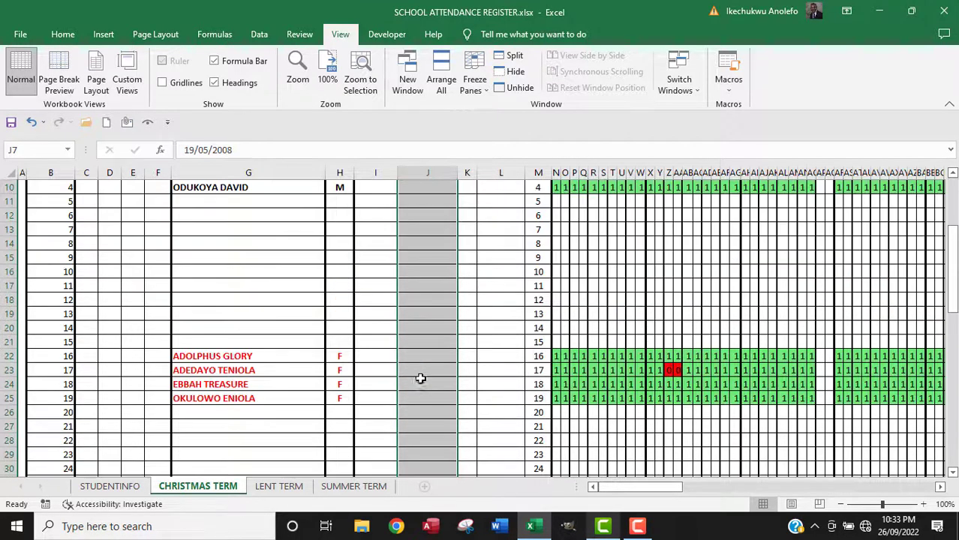
click(417, 304)
right_click(198, 489)
click(262, 409)
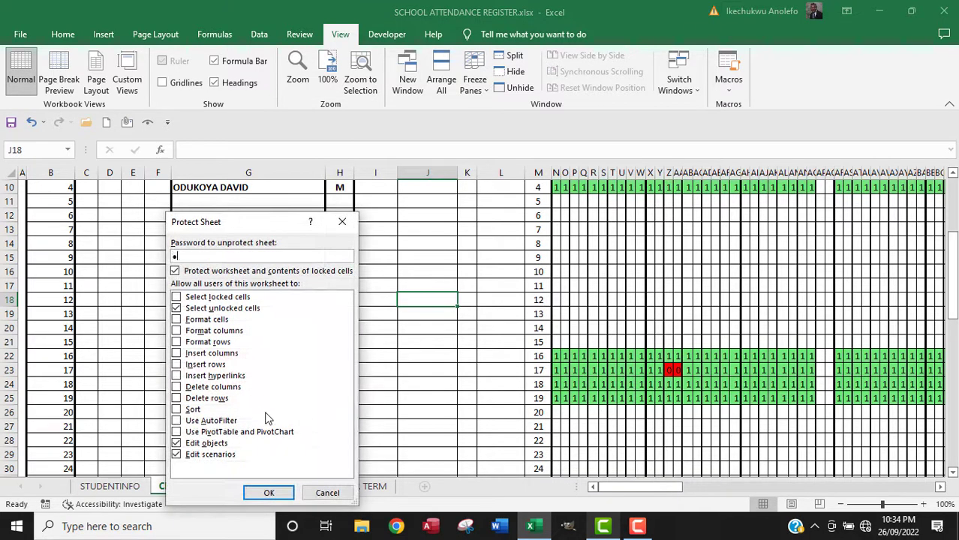
click(271, 494)
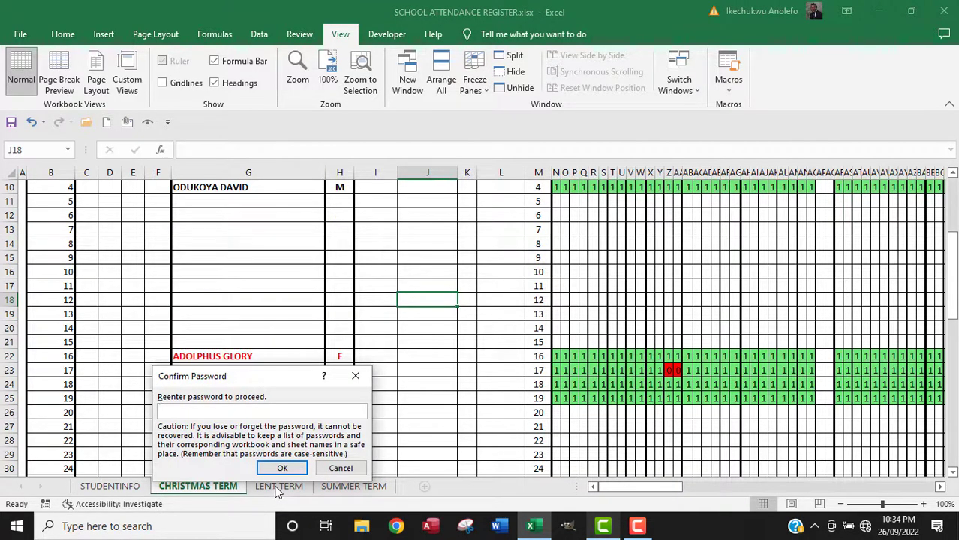
click(282, 467)
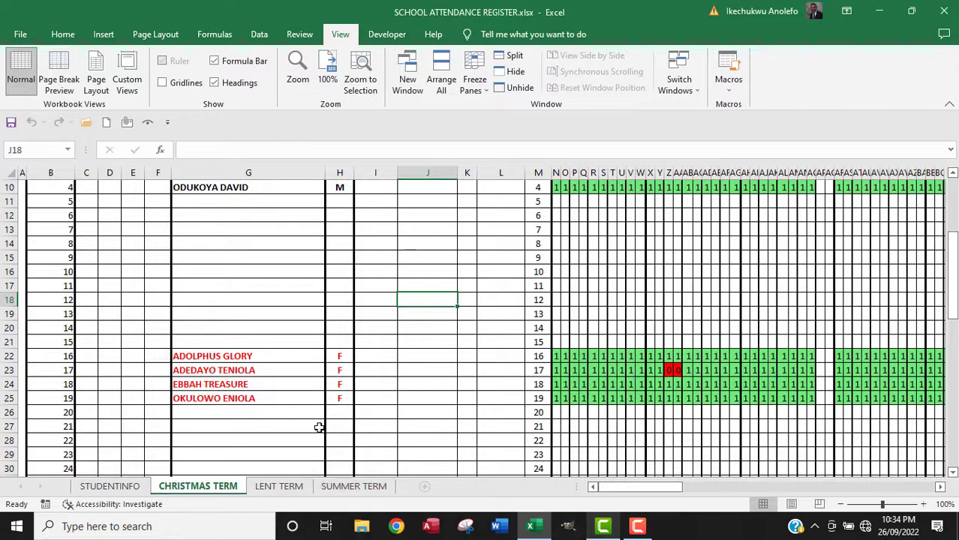
Enter the second student's date of birth in DOB cell J8 of the protected sheet.
scroll(431, 350, up, 3)
click(413, 343)
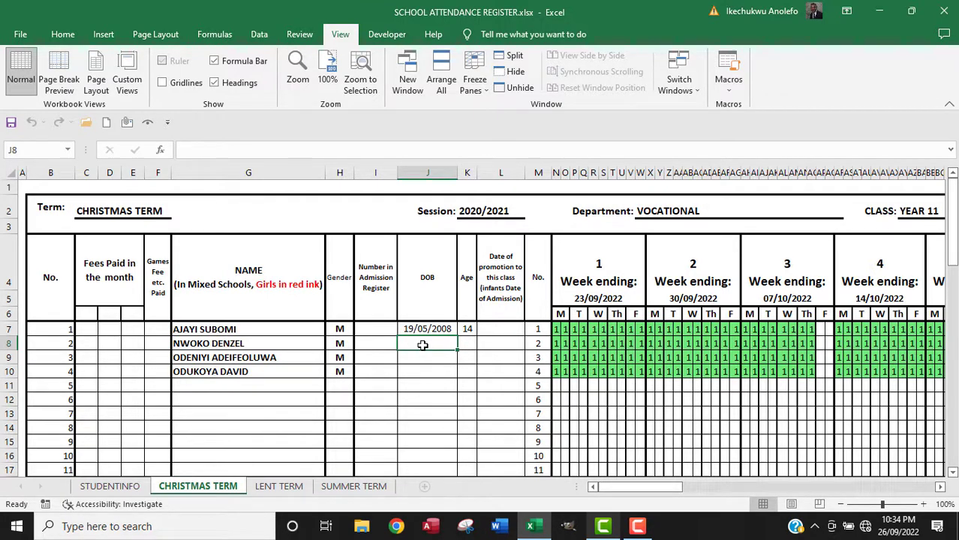
text(16)
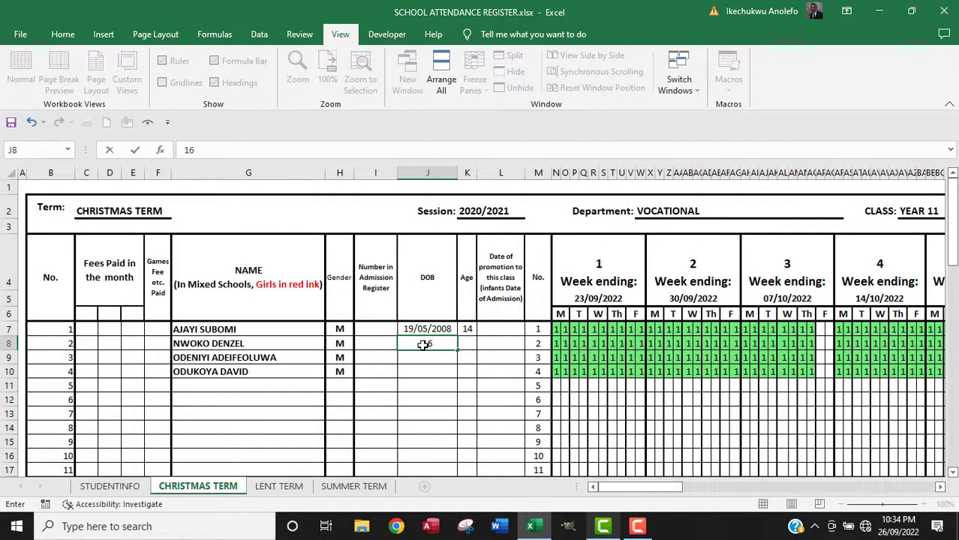
text(/02/200)
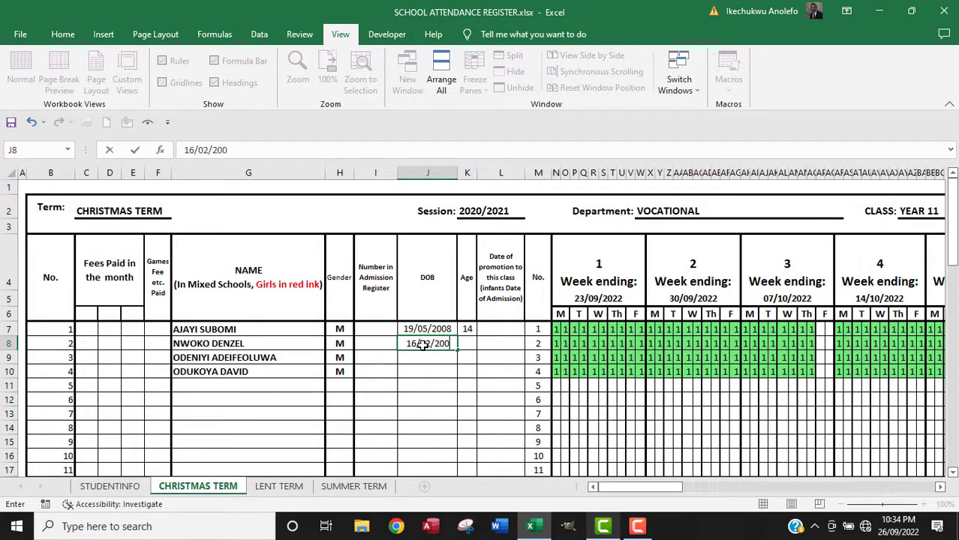
text(6)
key(Return)
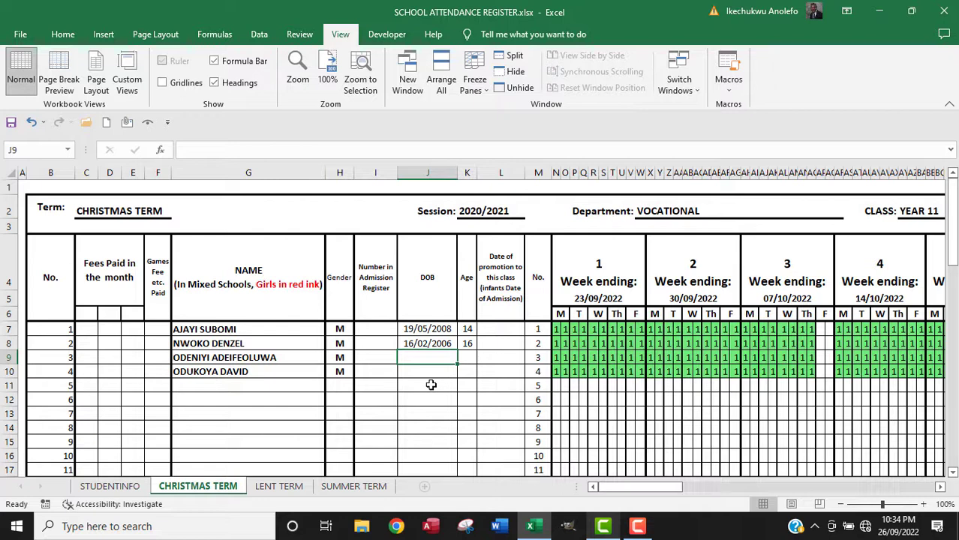
Compare the CHRISTMAS TERM sheet's term attendance totals with the LENT TERM sheet's Brought Forward formulas in FX7:FX10.
scroll(430, 384, down, 4)
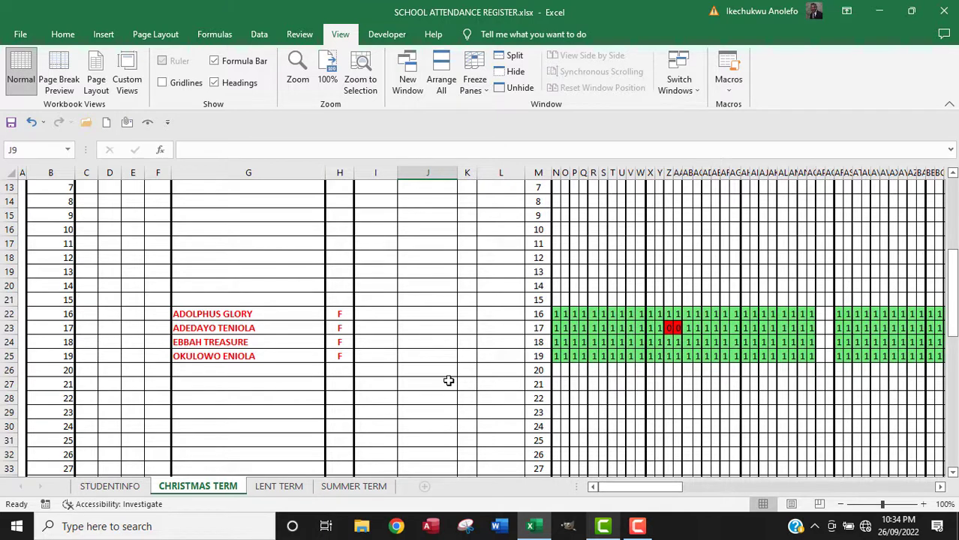
scroll(448, 380, up, 3)
drag(627, 489, 765, 467)
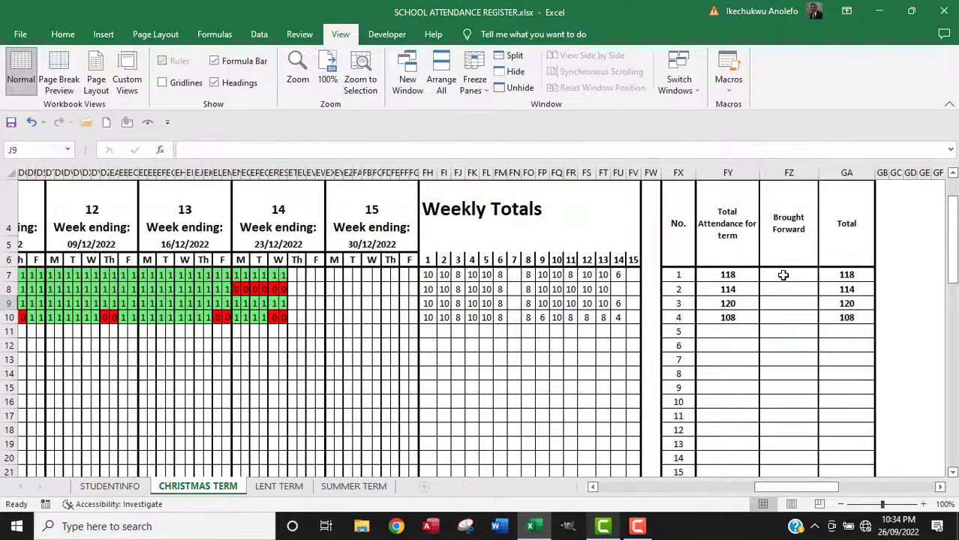
click(268, 487)
drag(636, 487, 809, 459)
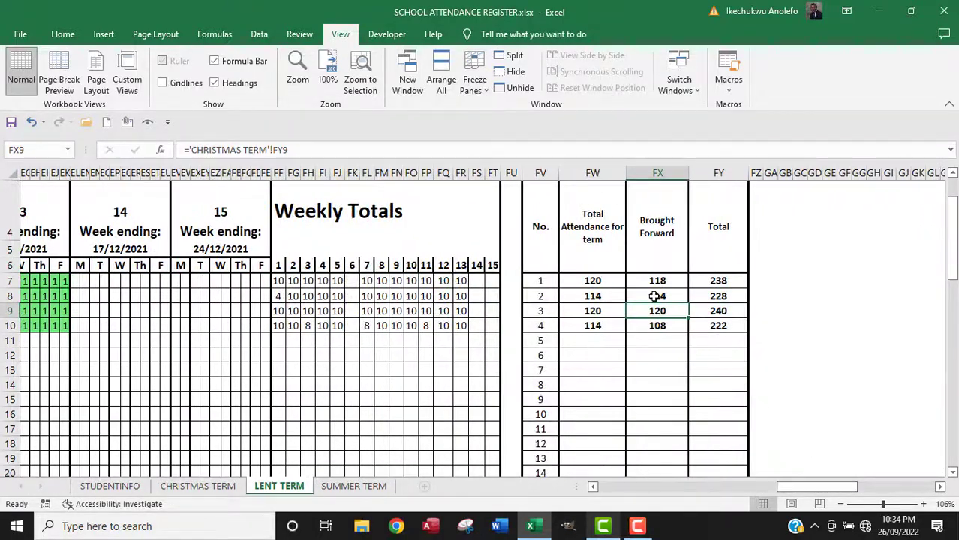
click(655, 280)
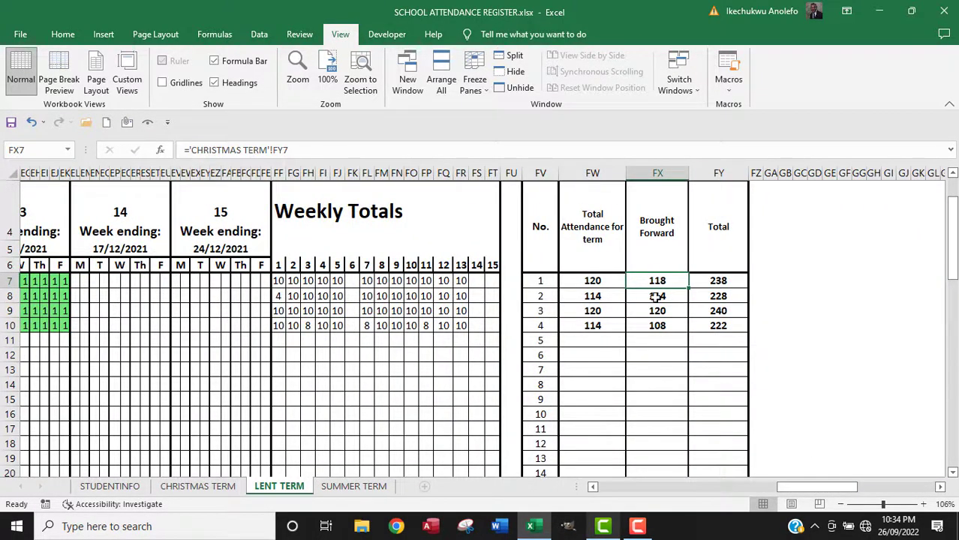
drag(655, 280, 654, 325)
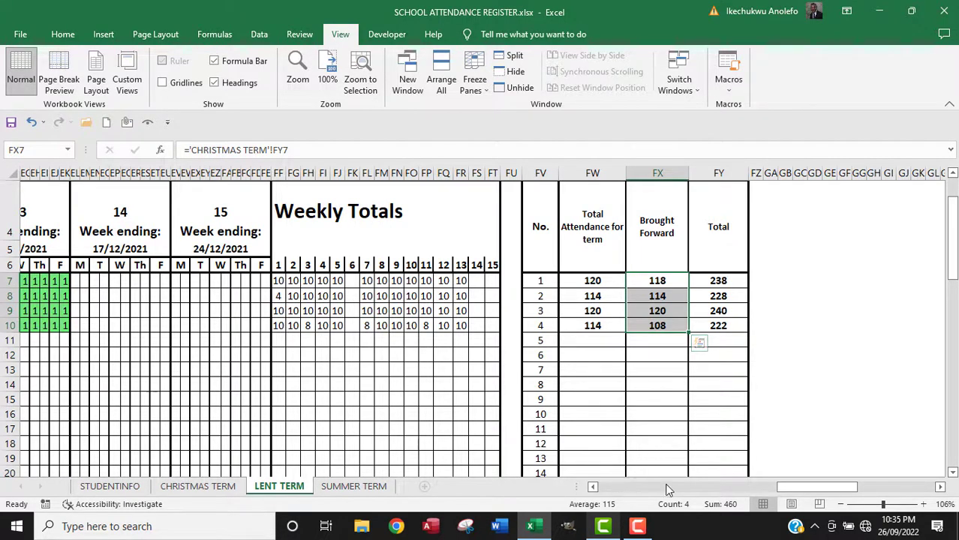
drag(778, 487, 630, 496)
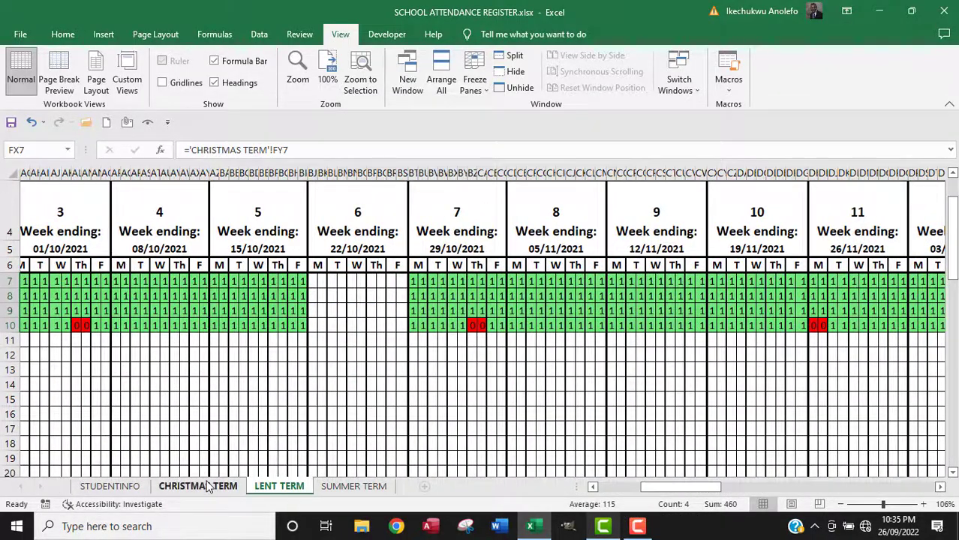
Return to the CHRISTMAS TERM sheet and look over its attendance totals and the students' name, DOB and Age columns.
click(209, 486)
scroll(389, 324, down, 1)
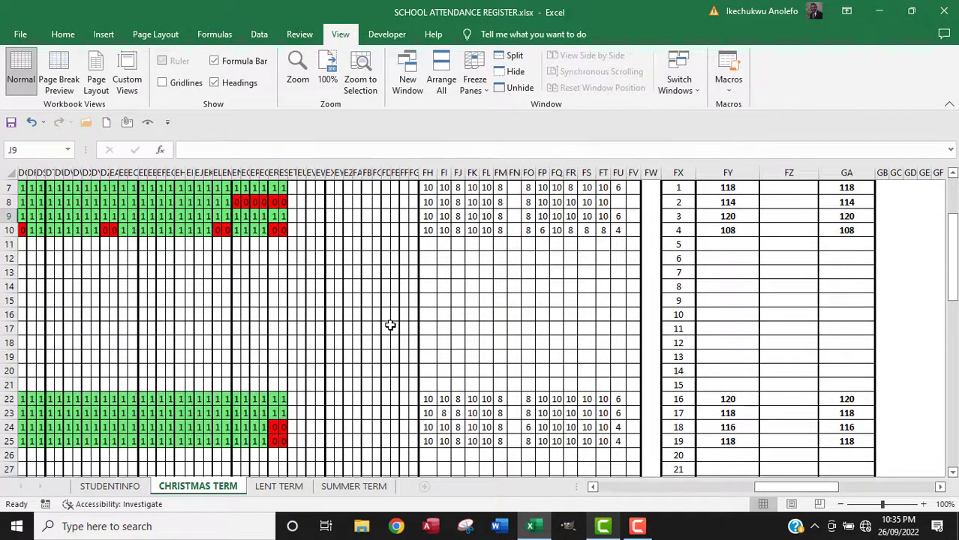
drag(762, 489, 619, 497)
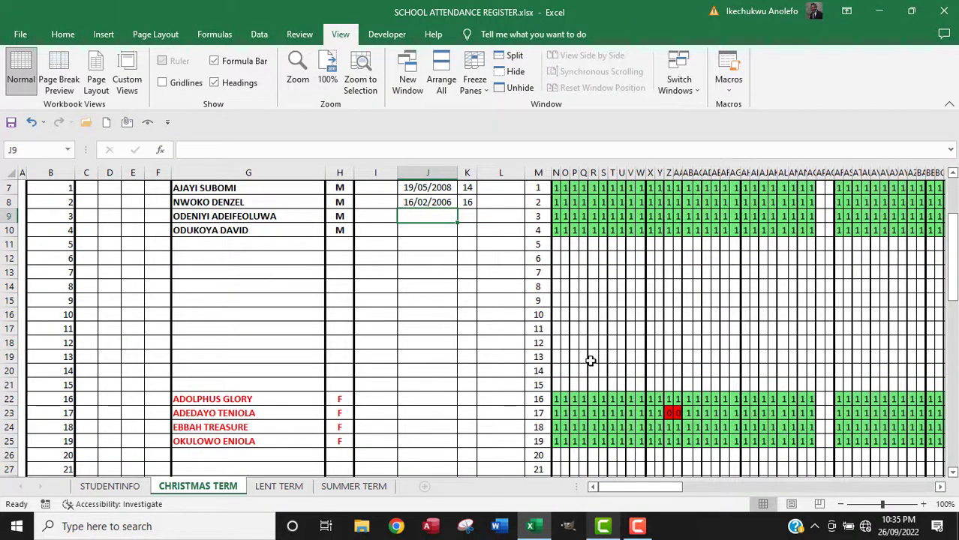
scroll(494, 307, up, 2)
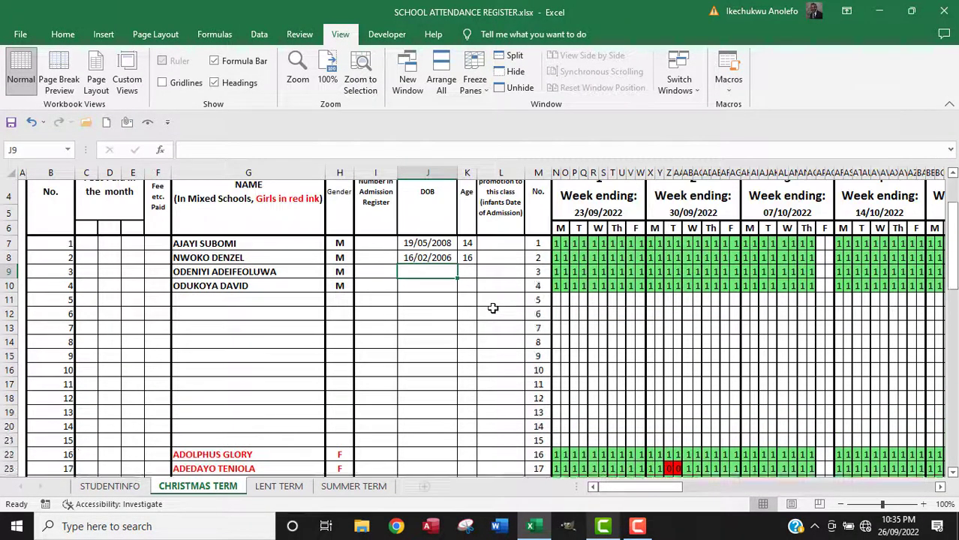